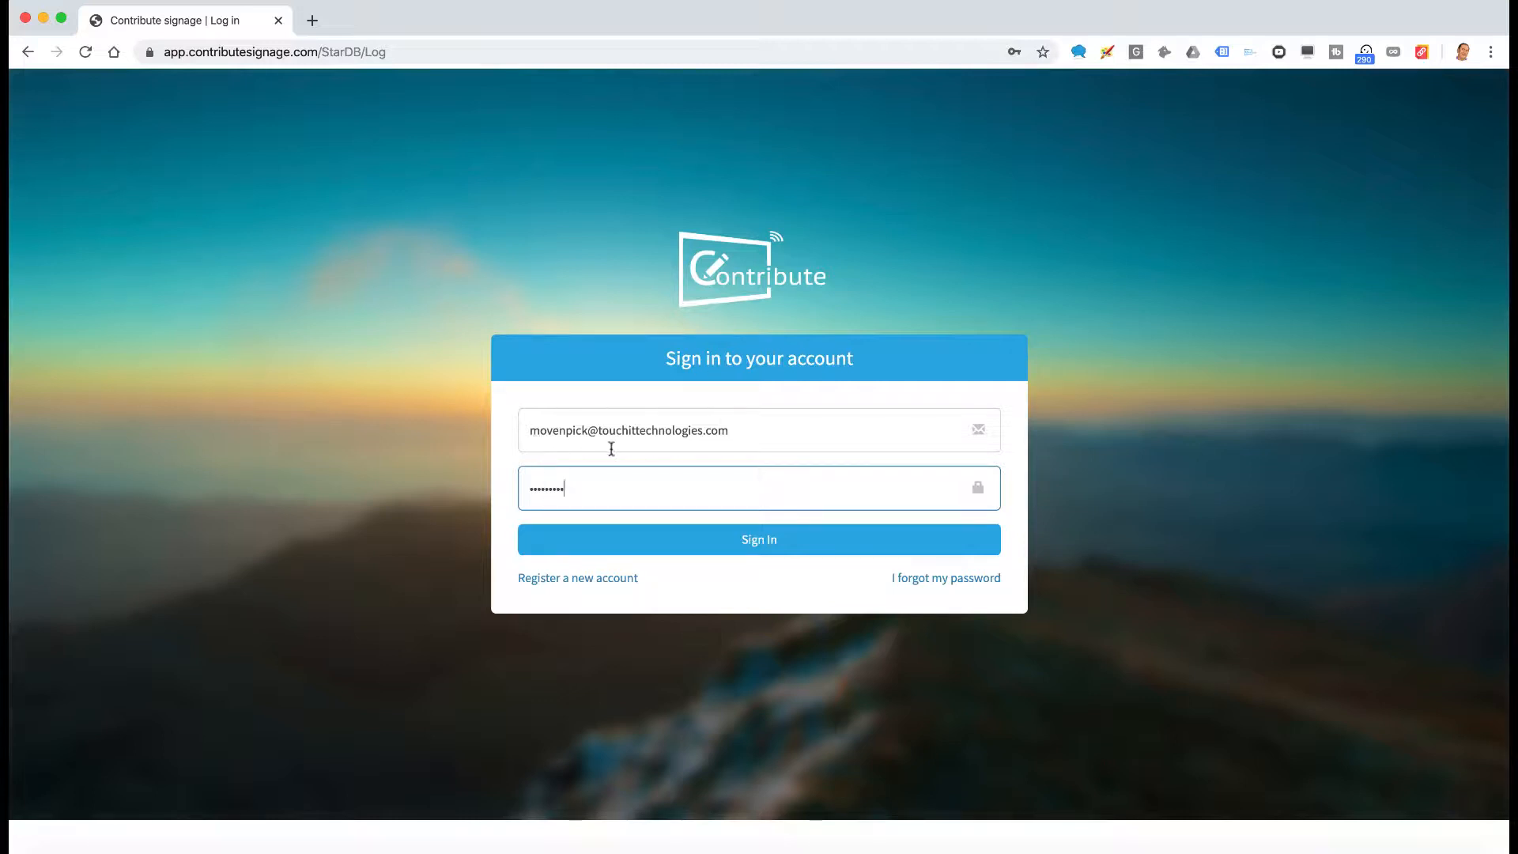
Sign in to the Contribute Signage account with the entered e-mail and password
click(735, 546)
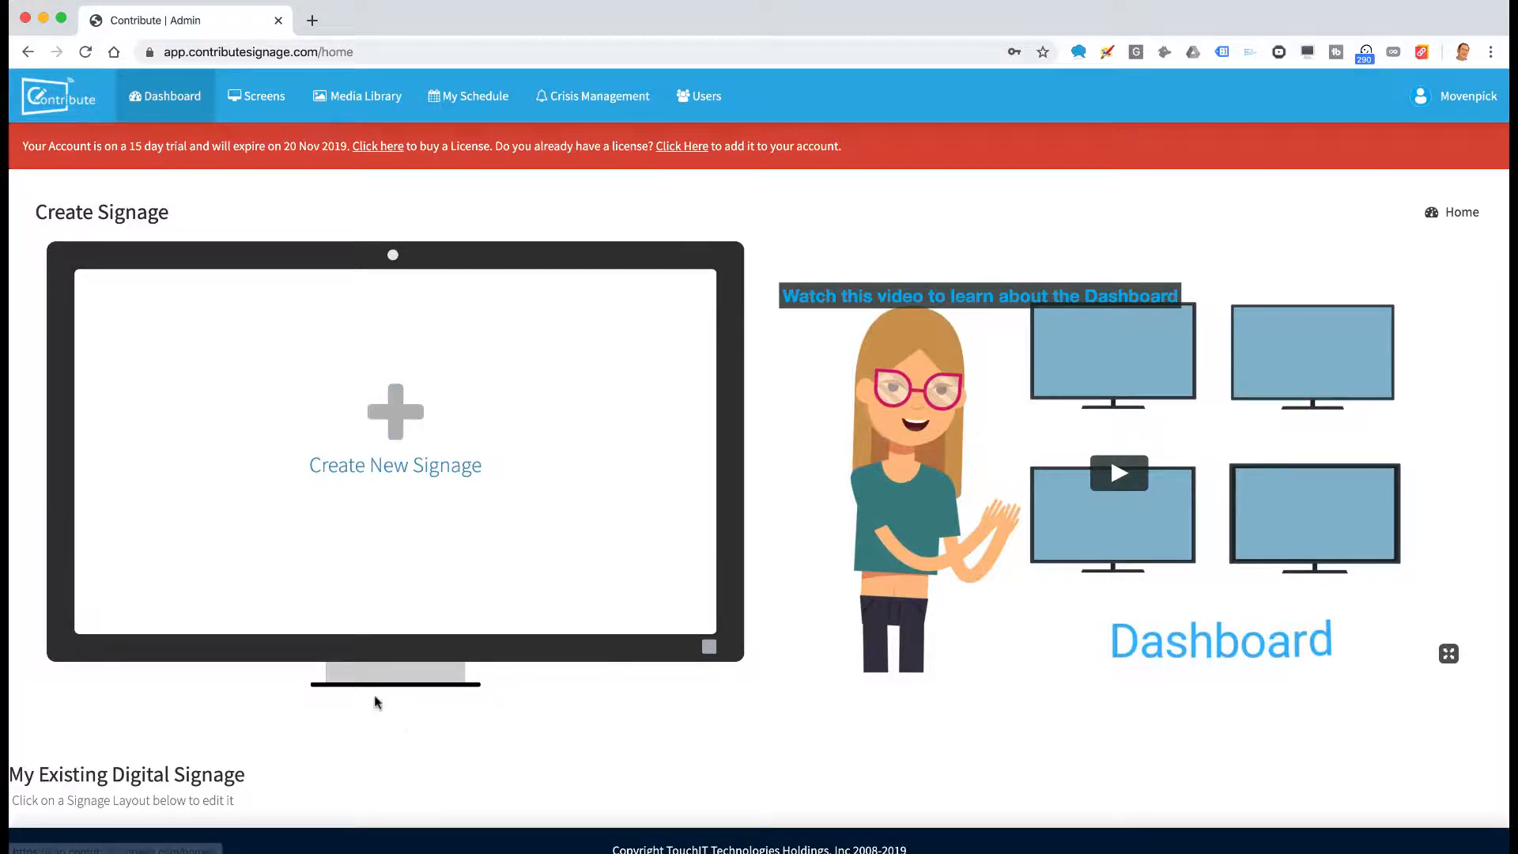
Create a new signage named 'Hotel Place Holder' from the Dashboard
scroll(396, 725, down, 1)
scroll(657, 622, up, 1)
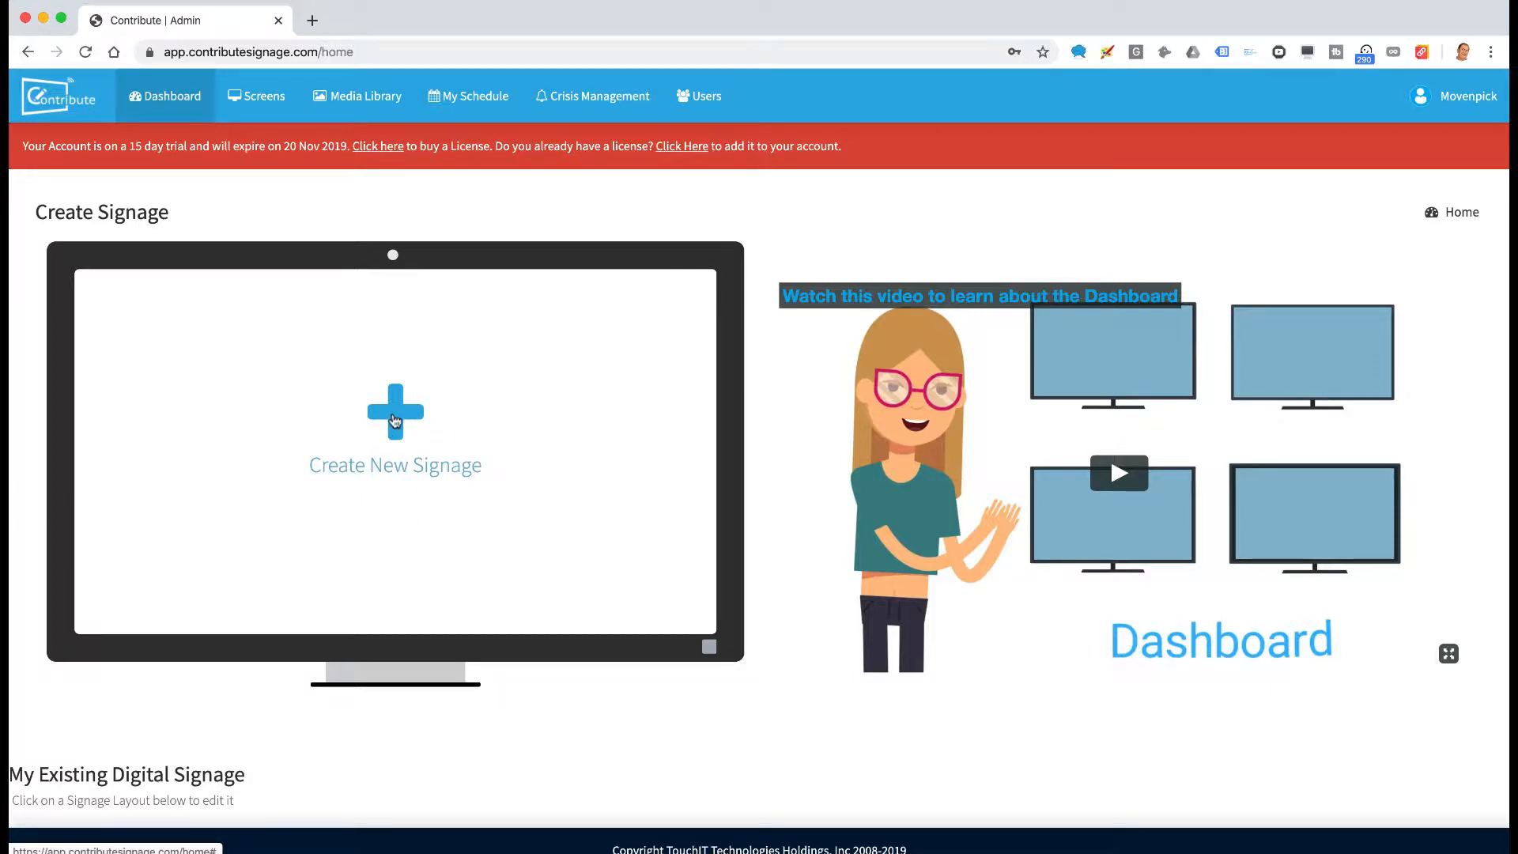
click(395, 420)
click(524, 230)
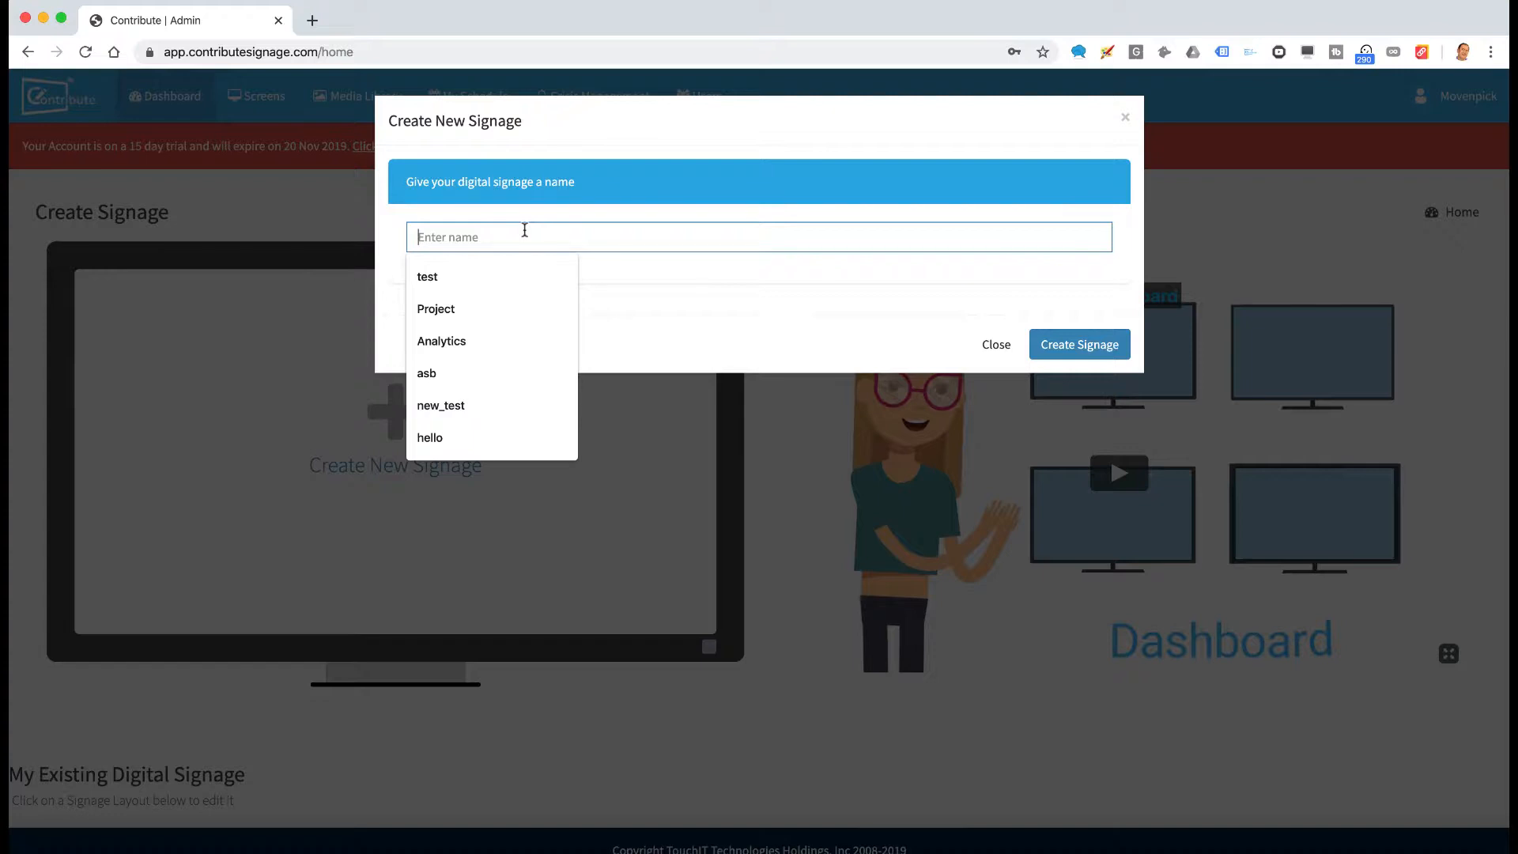
text(Hotel Place Holder)
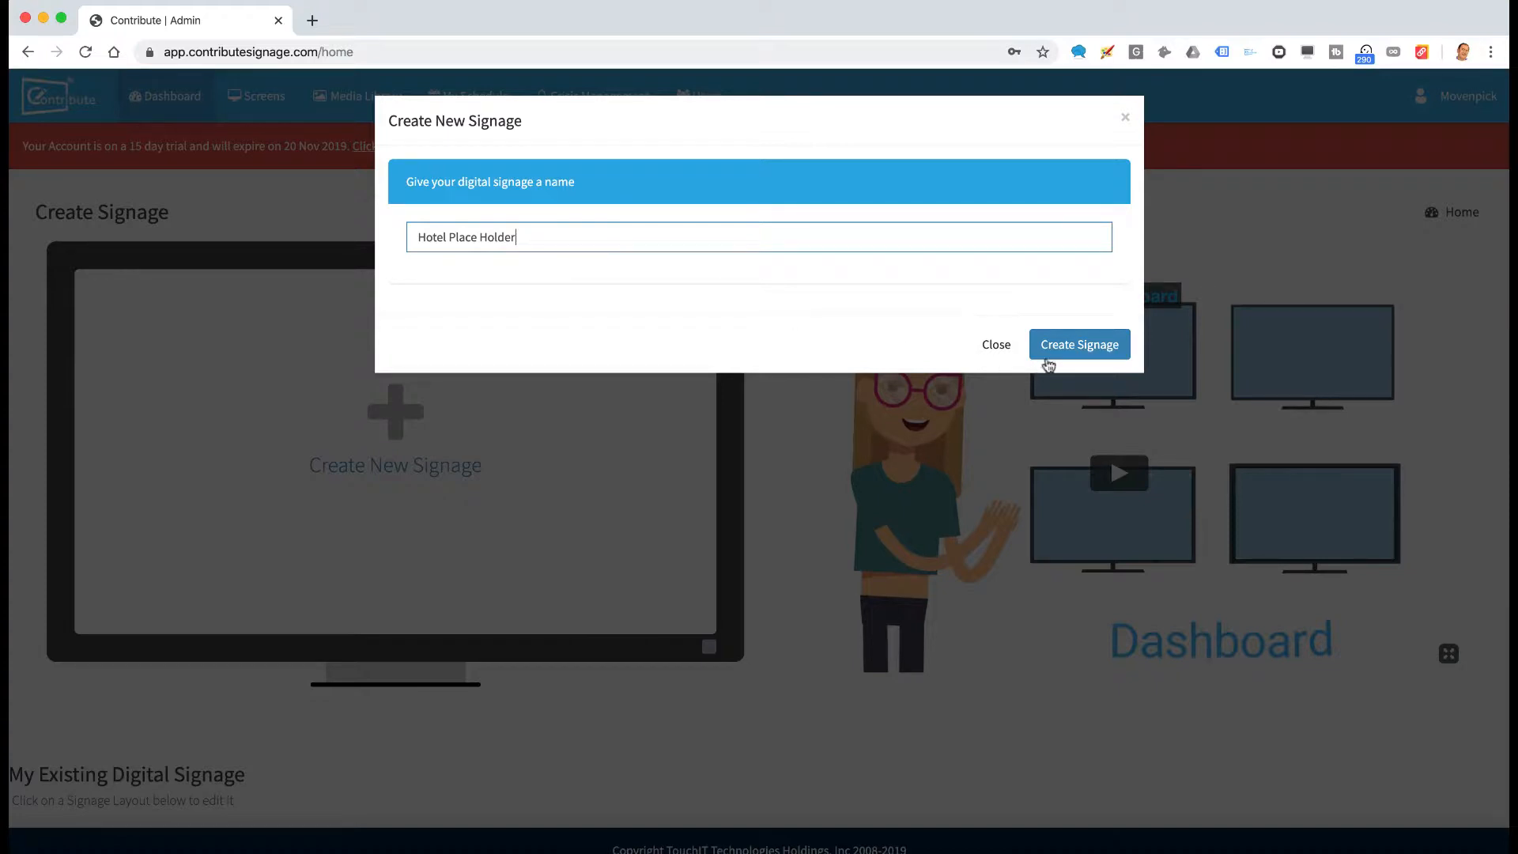
click(1080, 346)
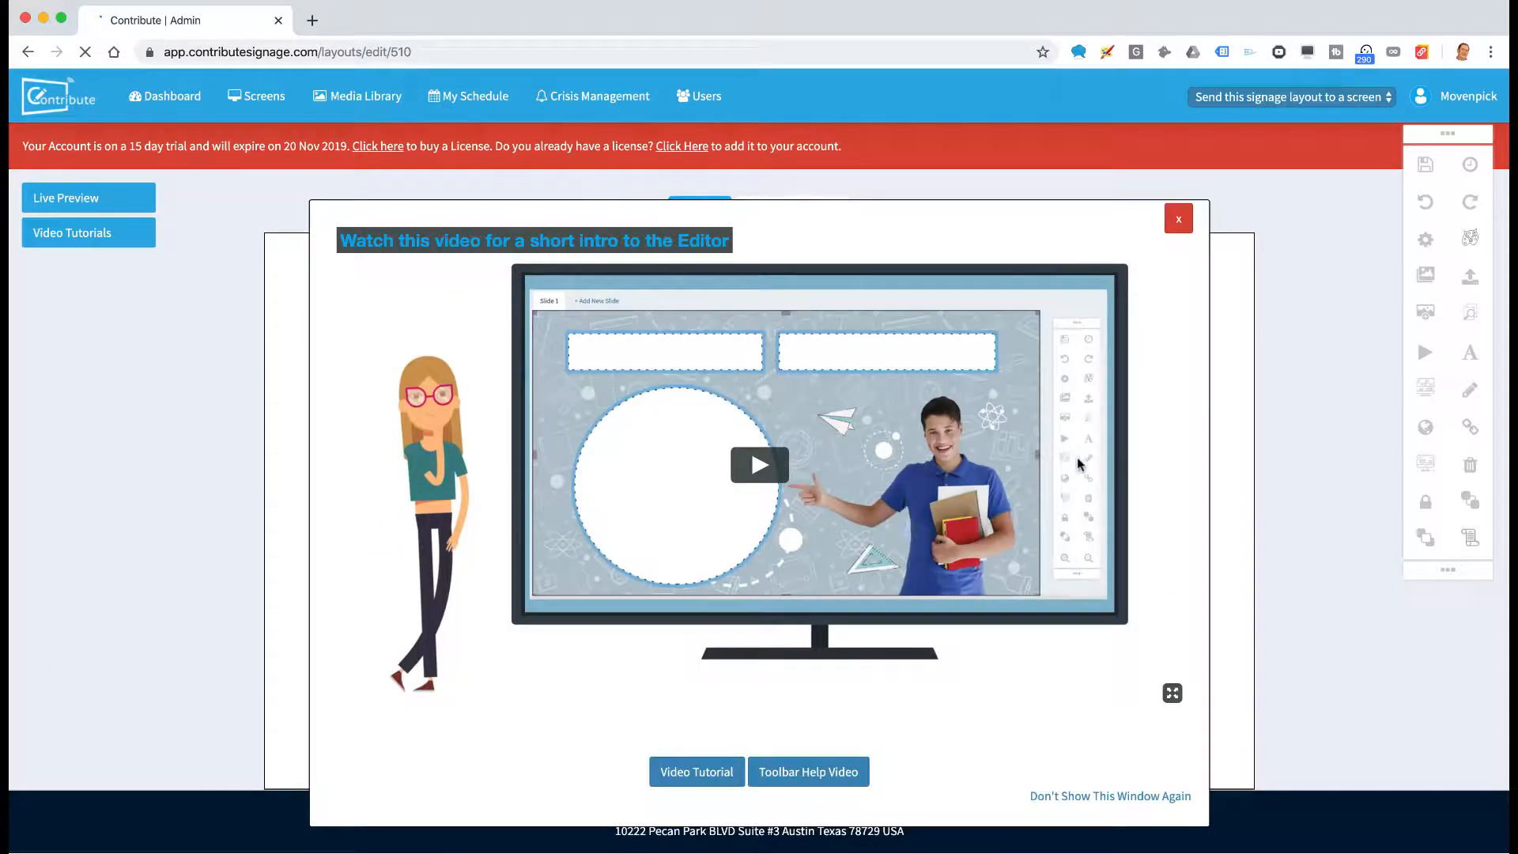
Close the intro video and open the Add Image from Gallery uploader
click(1179, 220)
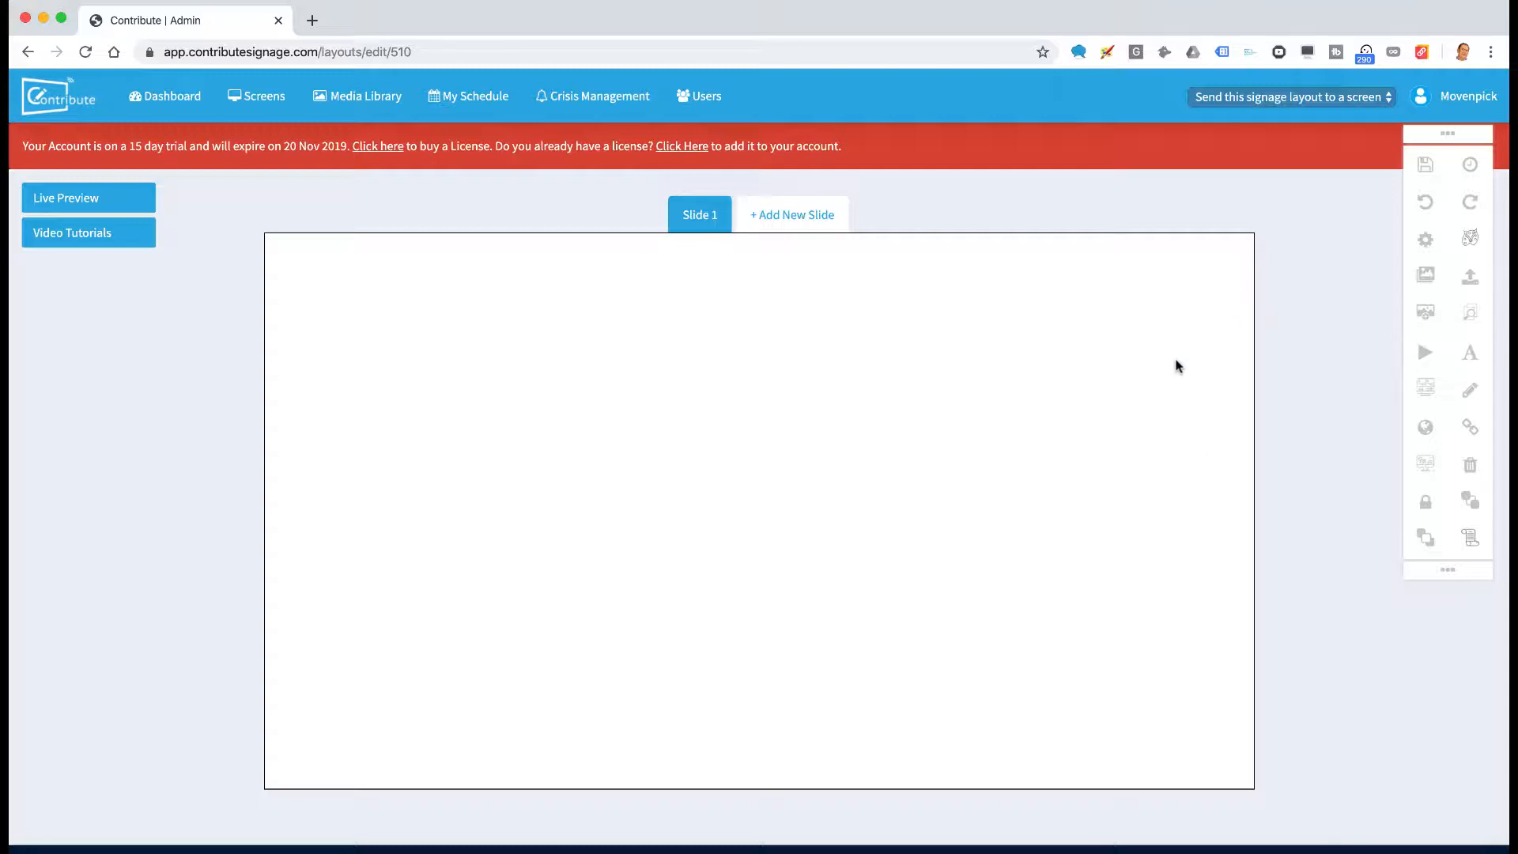
click(1427, 315)
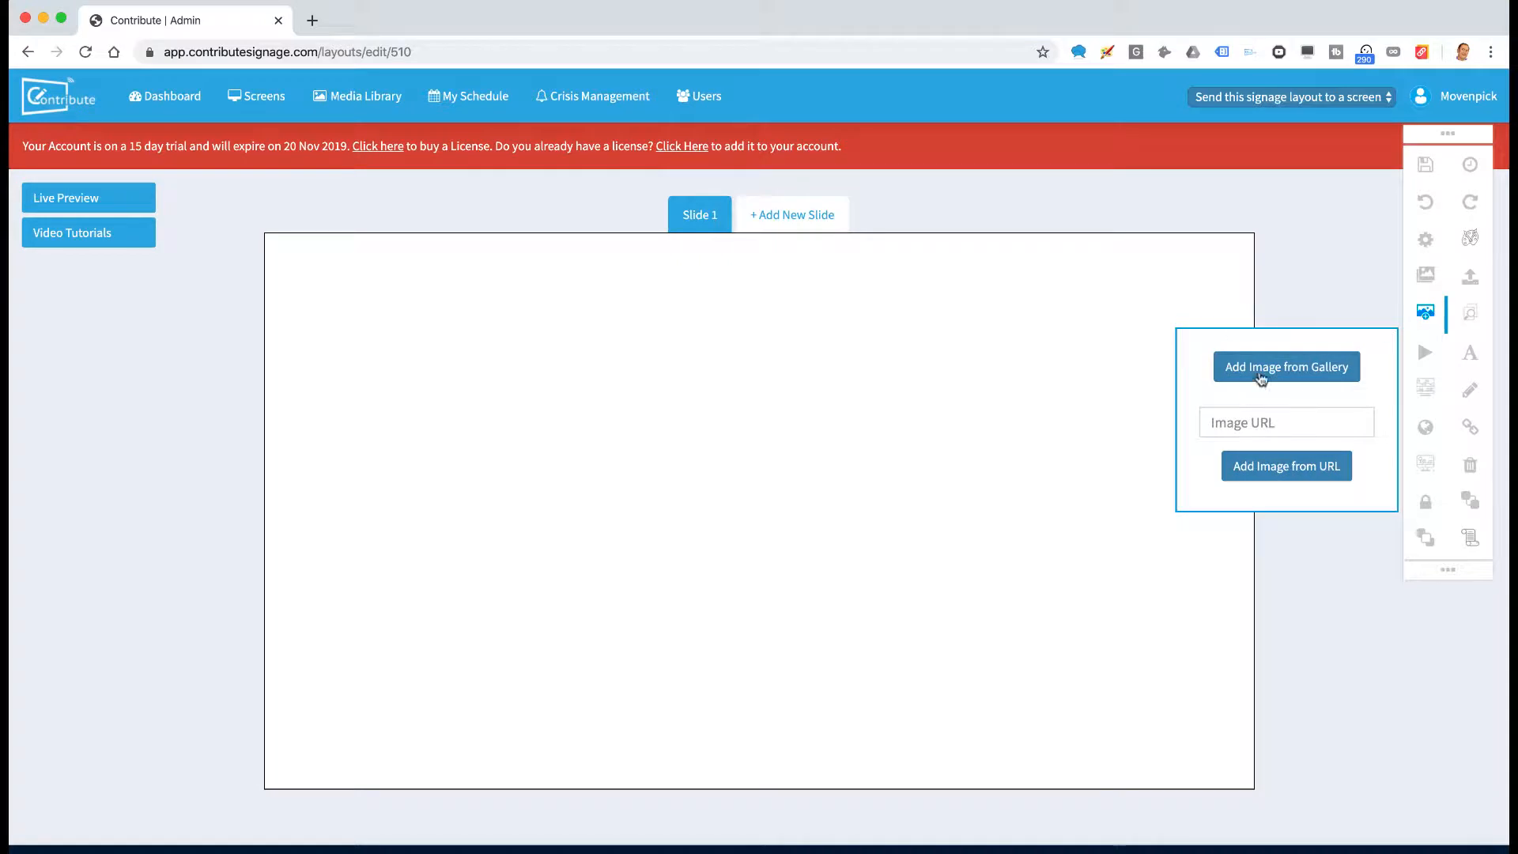
click(1251, 373)
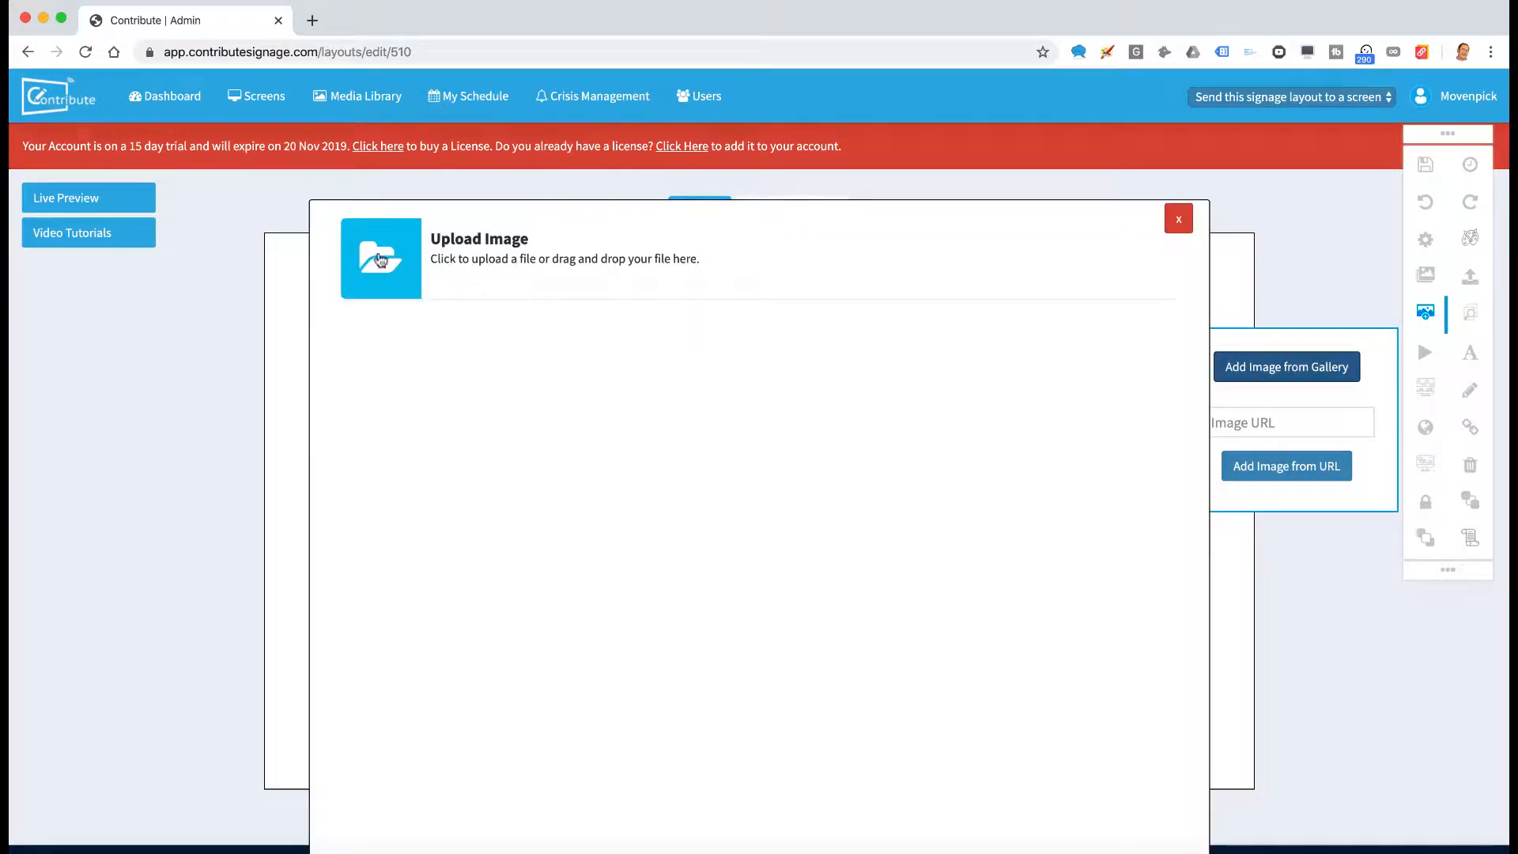
Upload all five hotel image files from the computer to the gallery
click(381, 260)
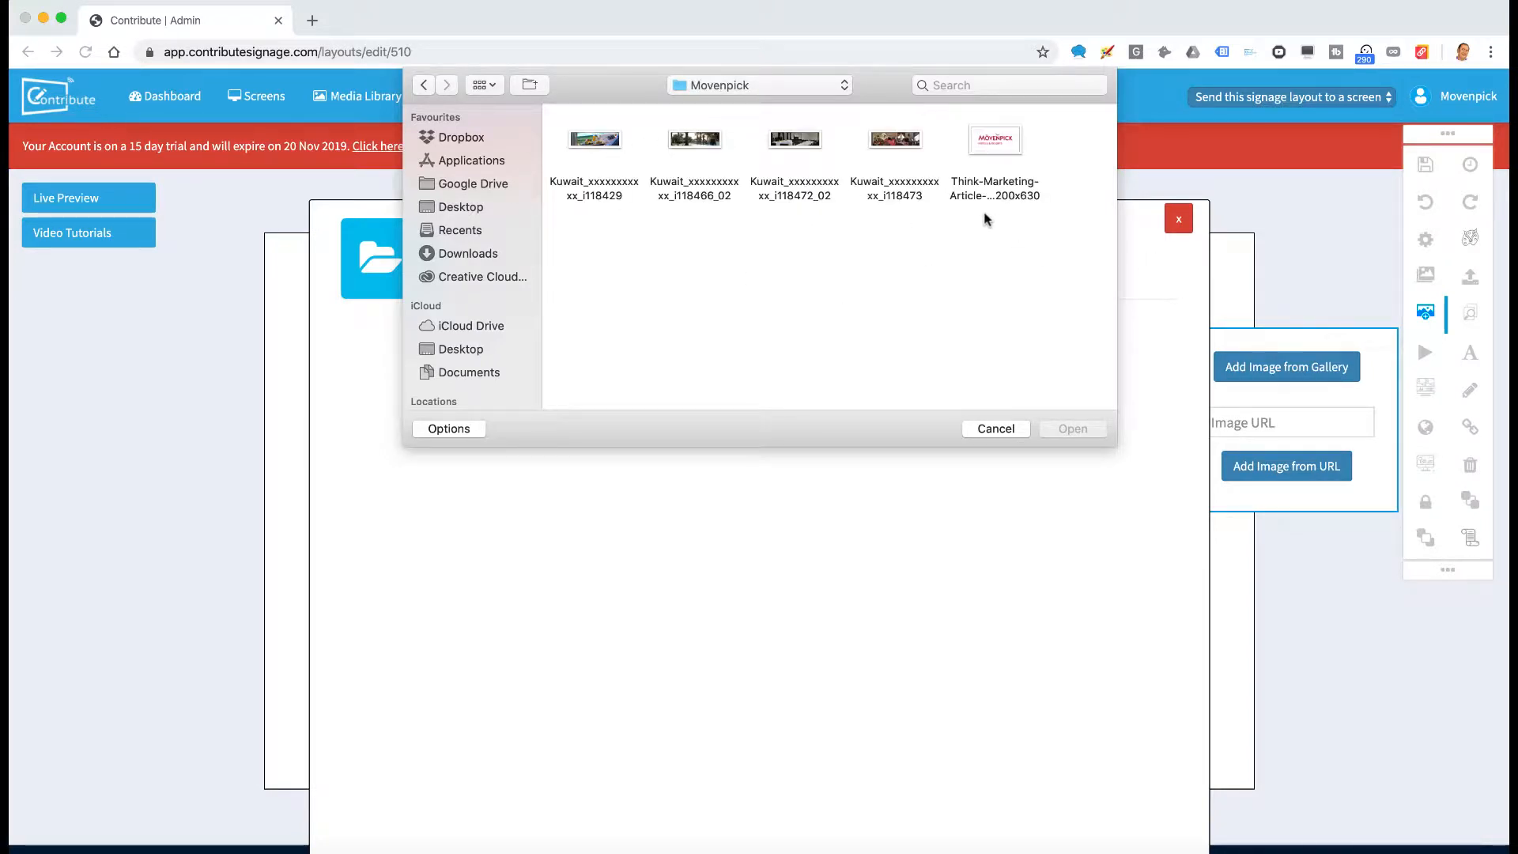
drag(1000, 237, 650, 206)
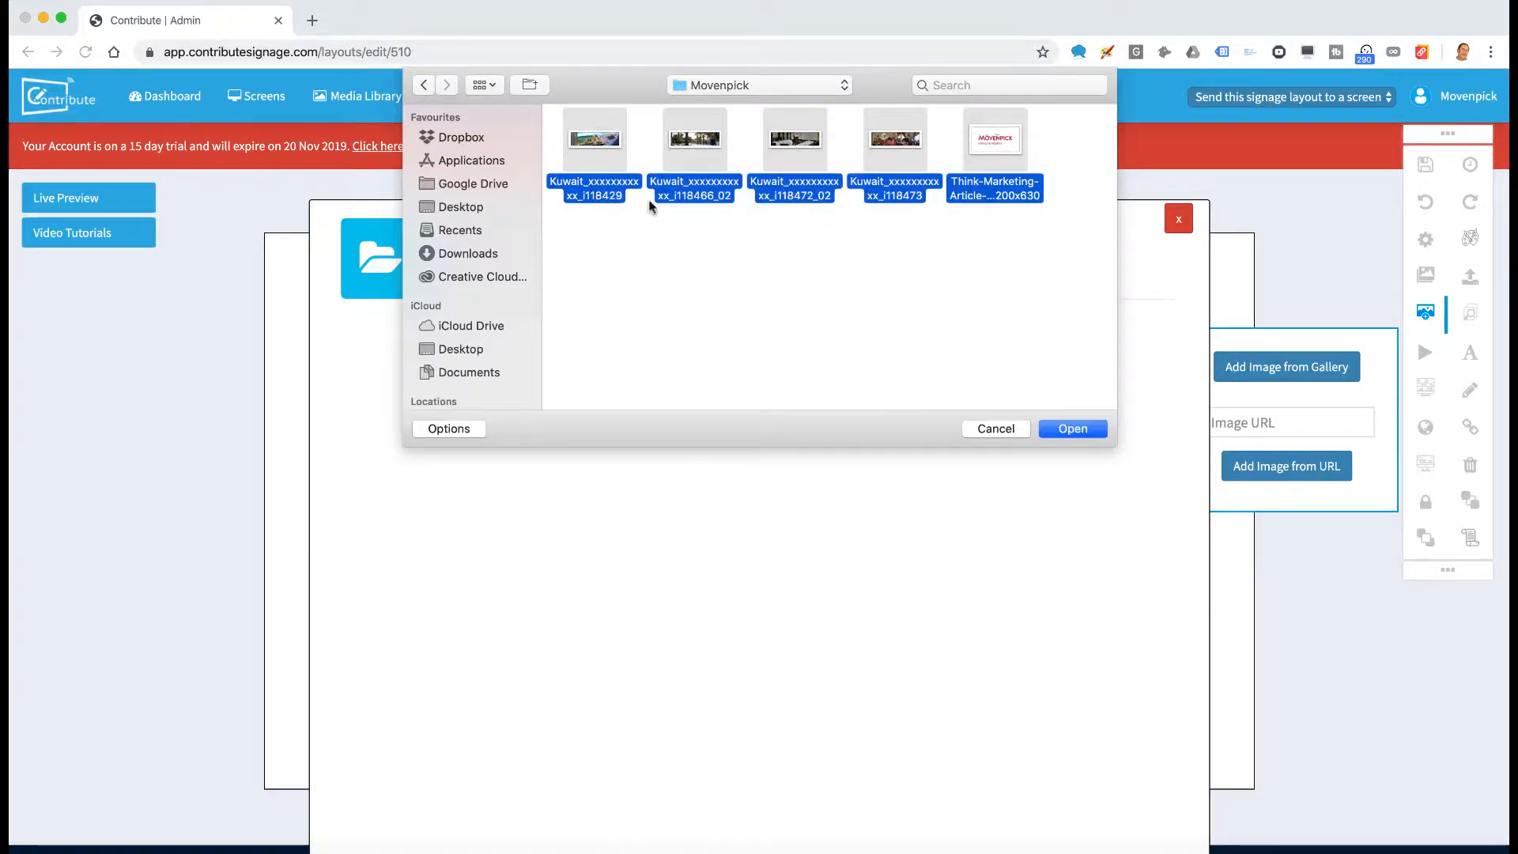
click(1079, 431)
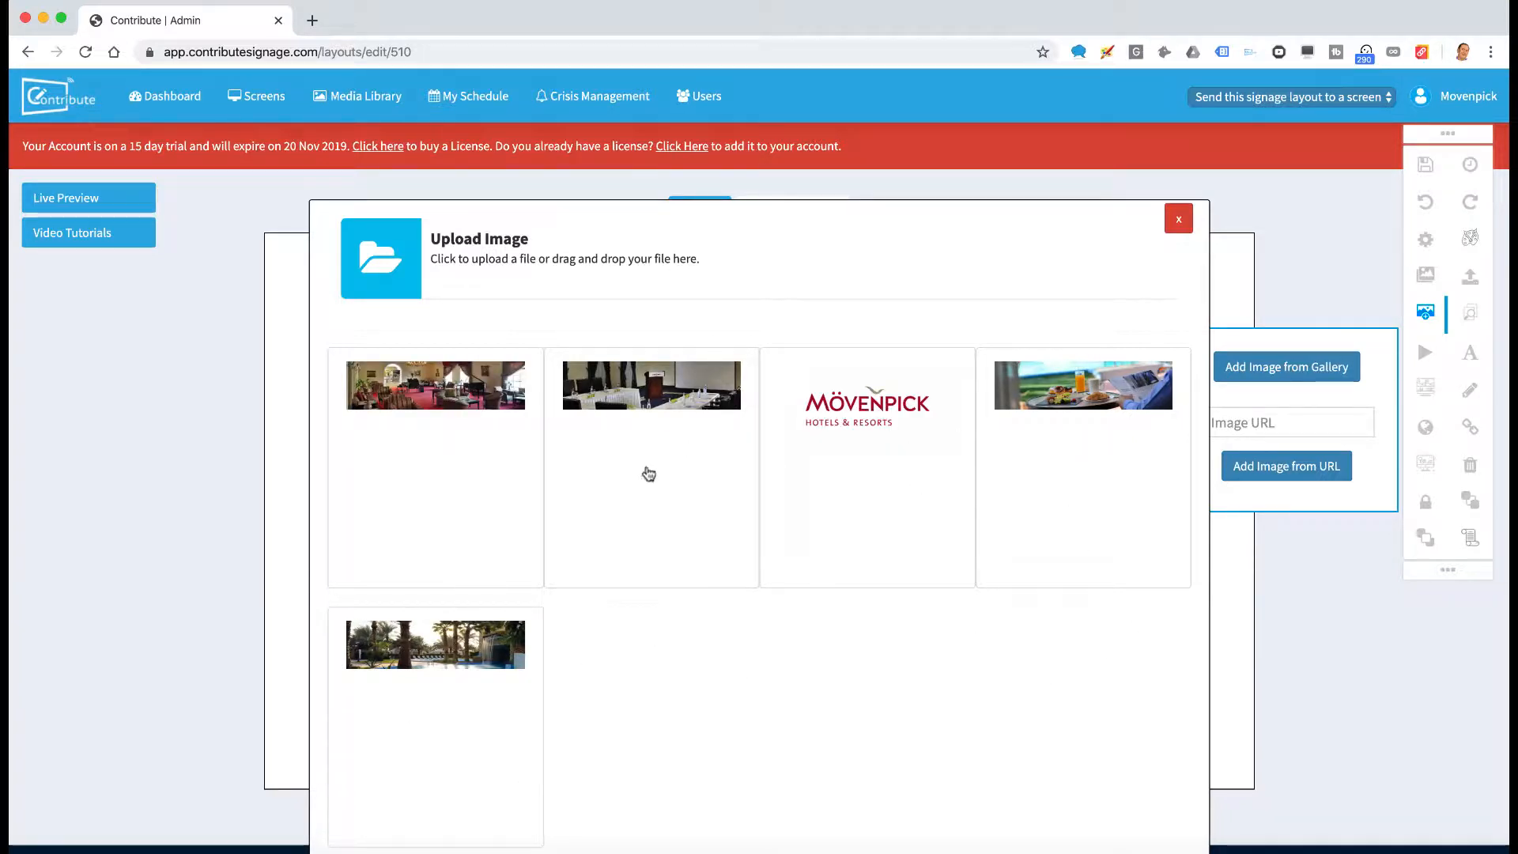
Place the Mövenpick logo on the slide, resized, in the top-left corner
click(862, 423)
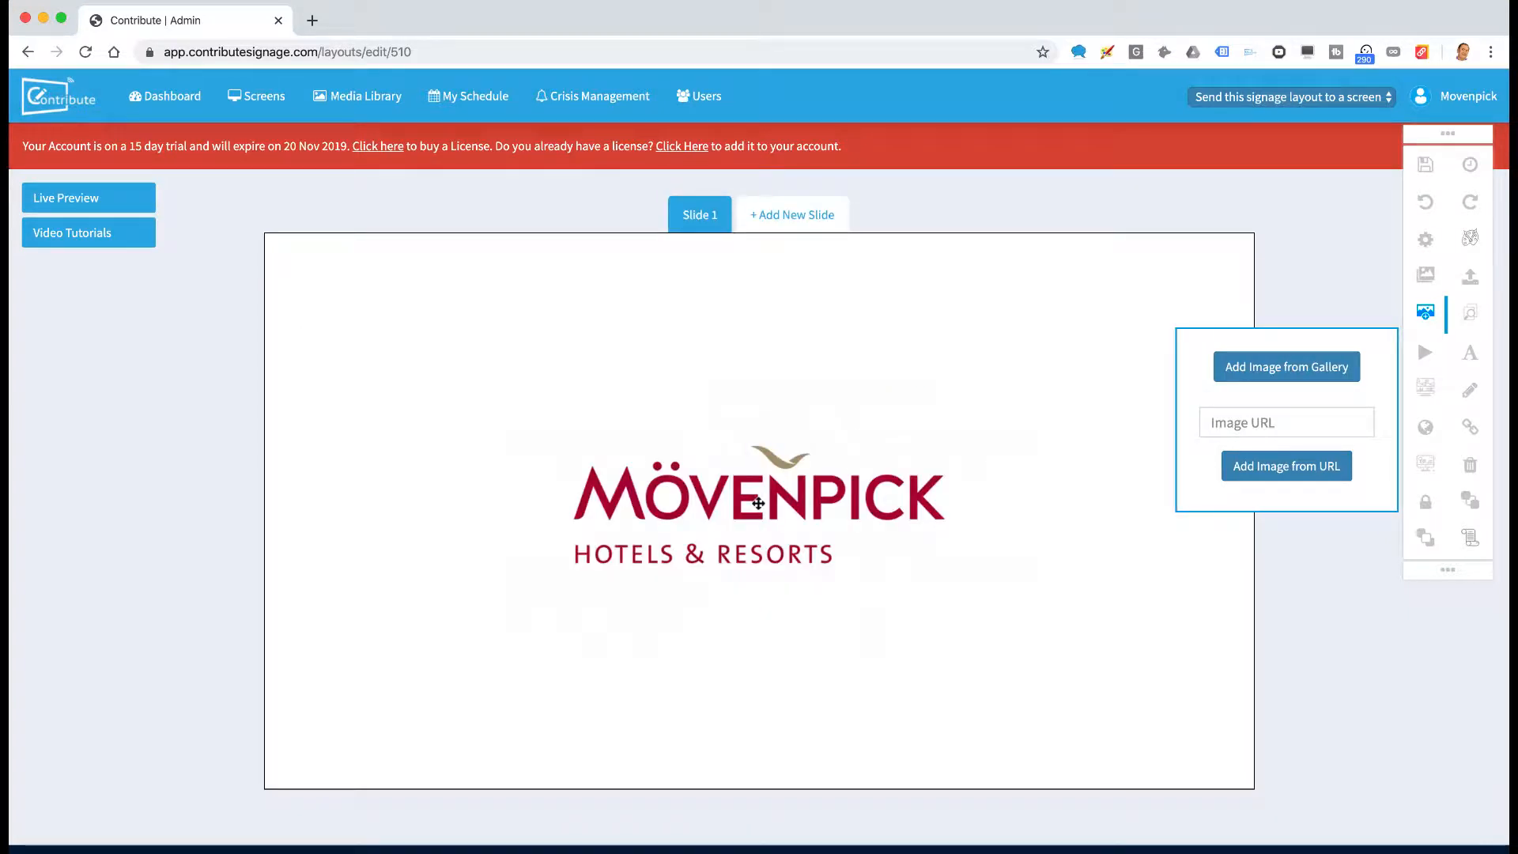
click(757, 502)
drag(1025, 368, 419, 298)
drag(511, 367, 491, 320)
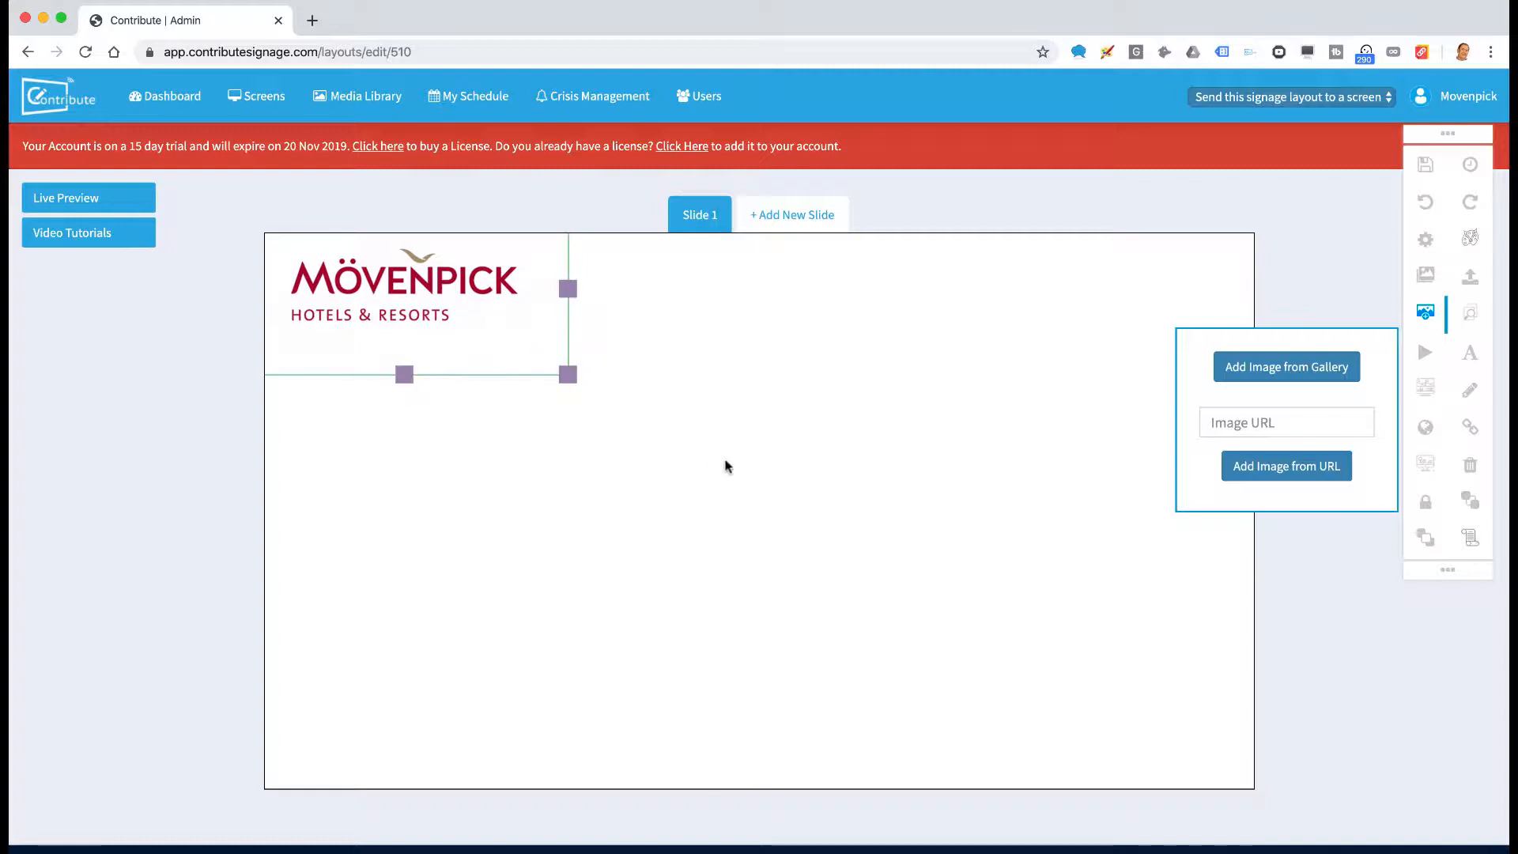
click(727, 467)
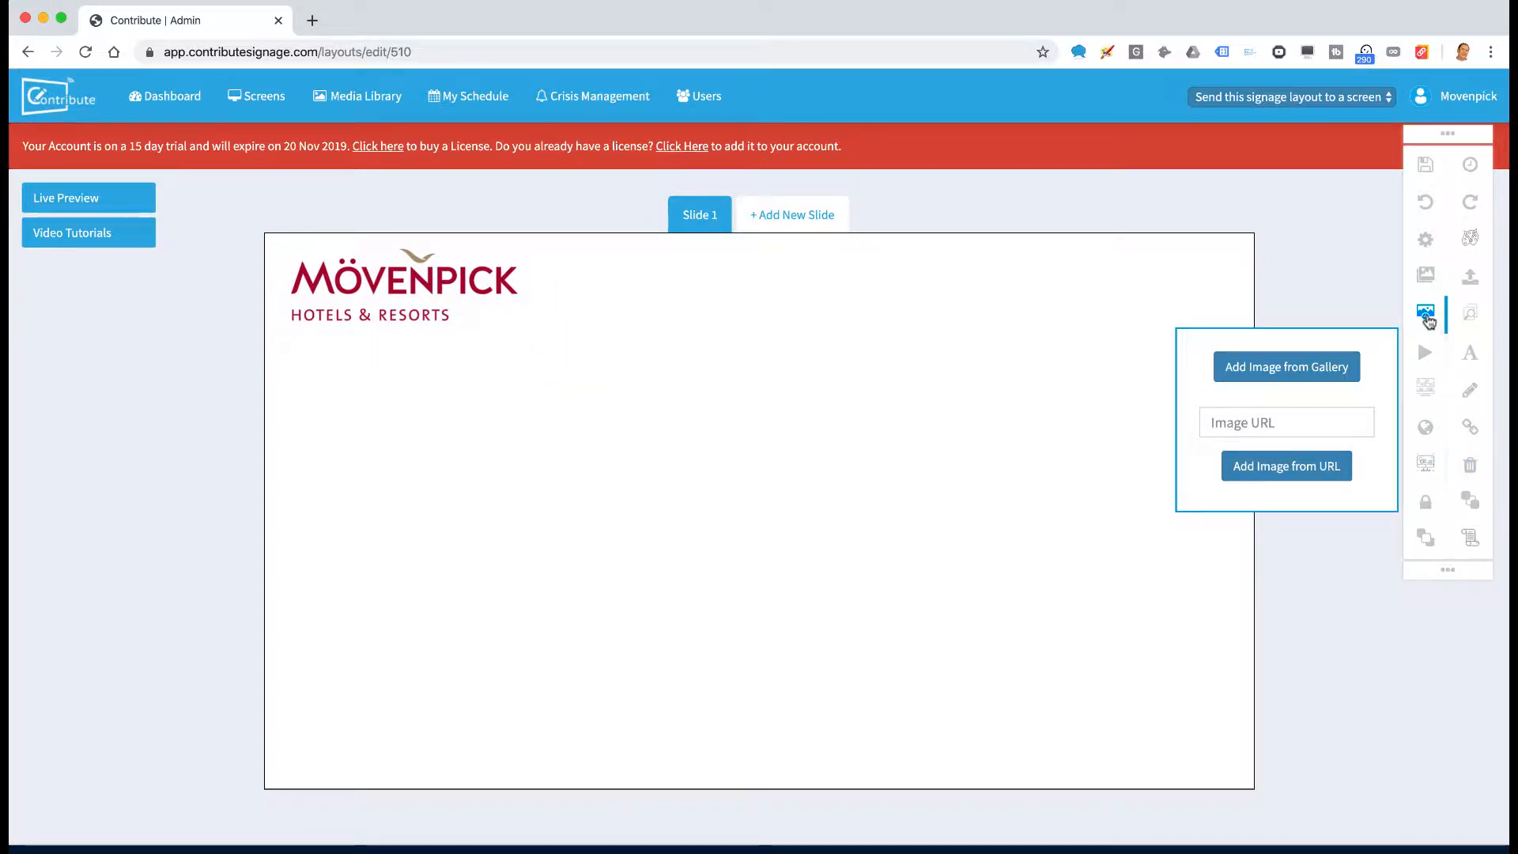
Start a Fade image slider with 3 seconds between images
click(1427, 319)
click(1428, 465)
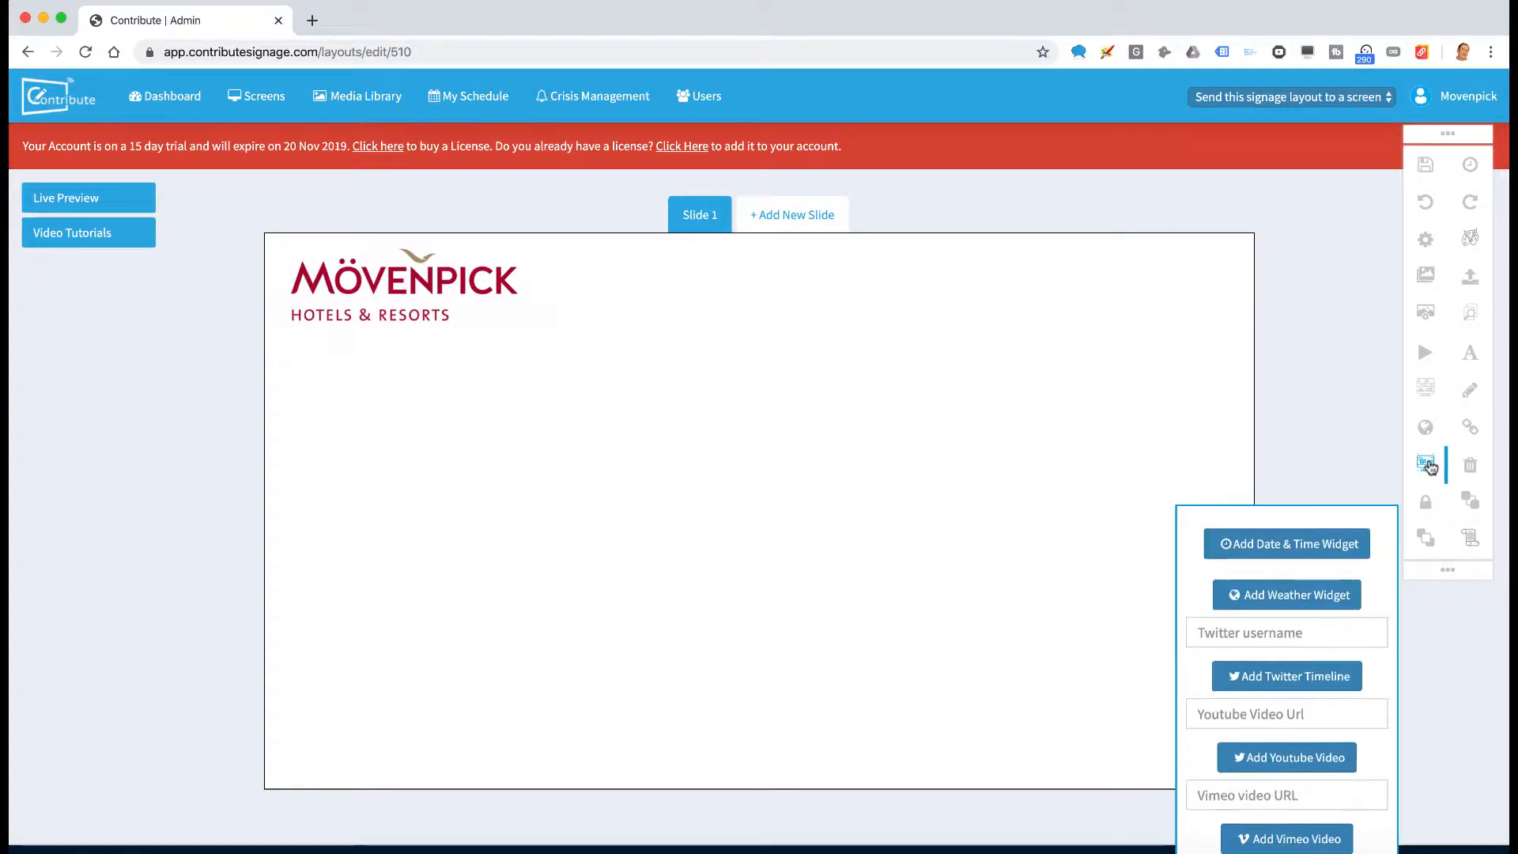
click(1431, 466)
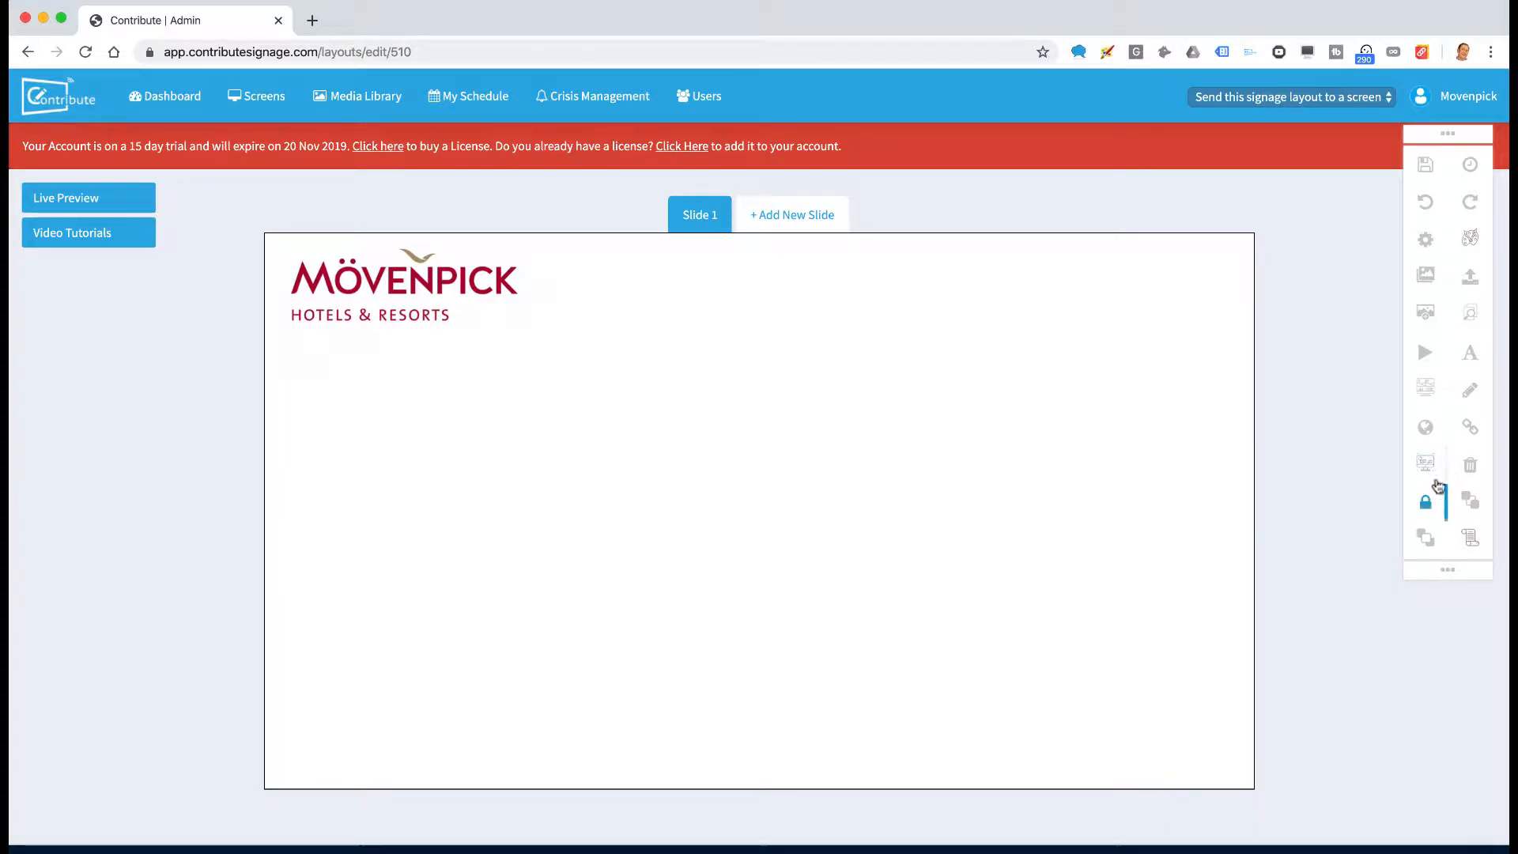
click(1426, 391)
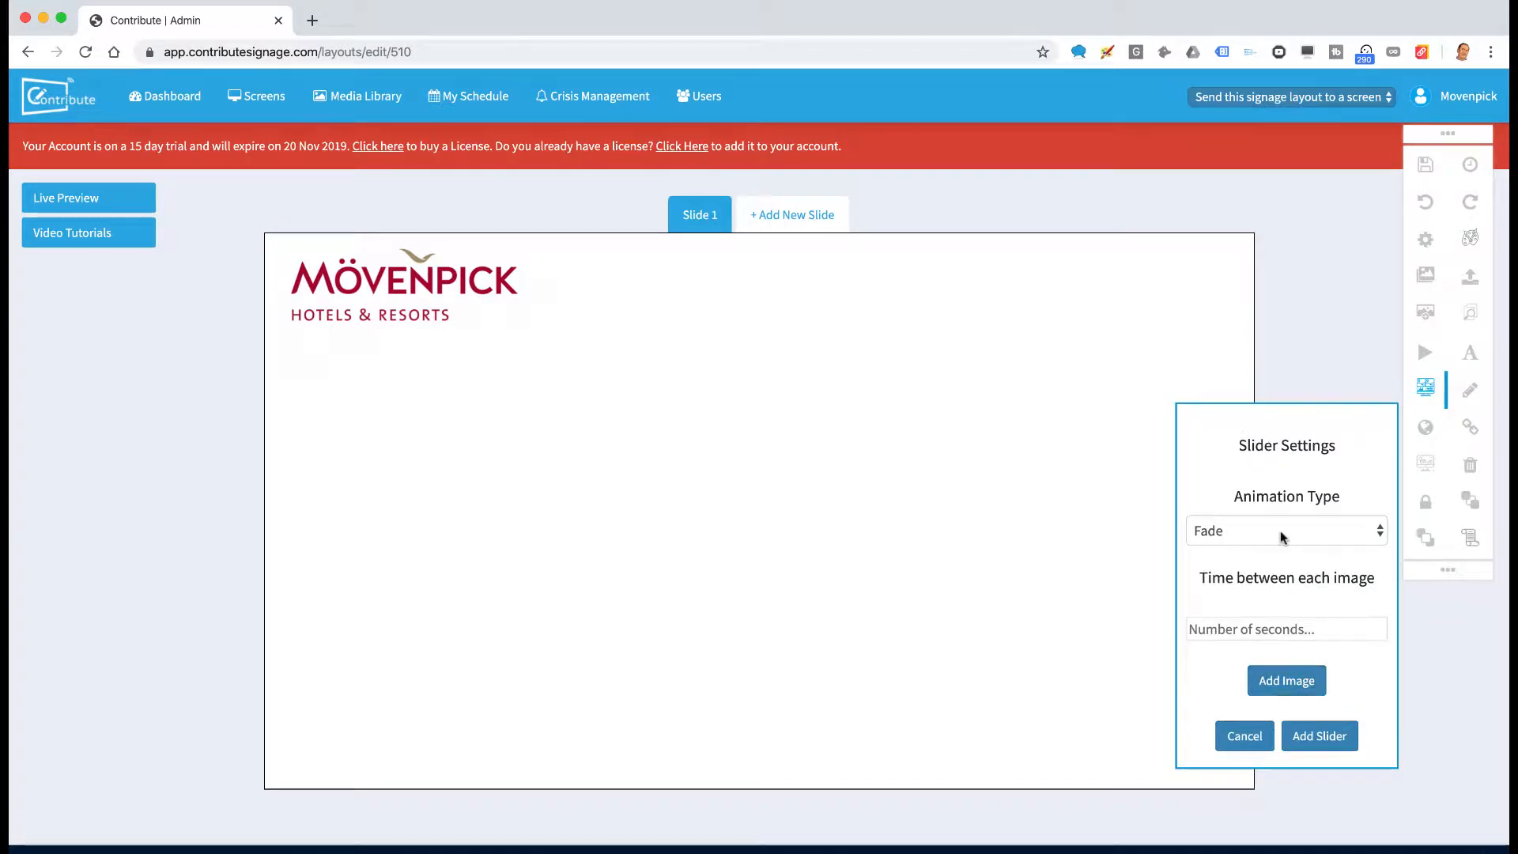
click(1241, 627)
text(5)
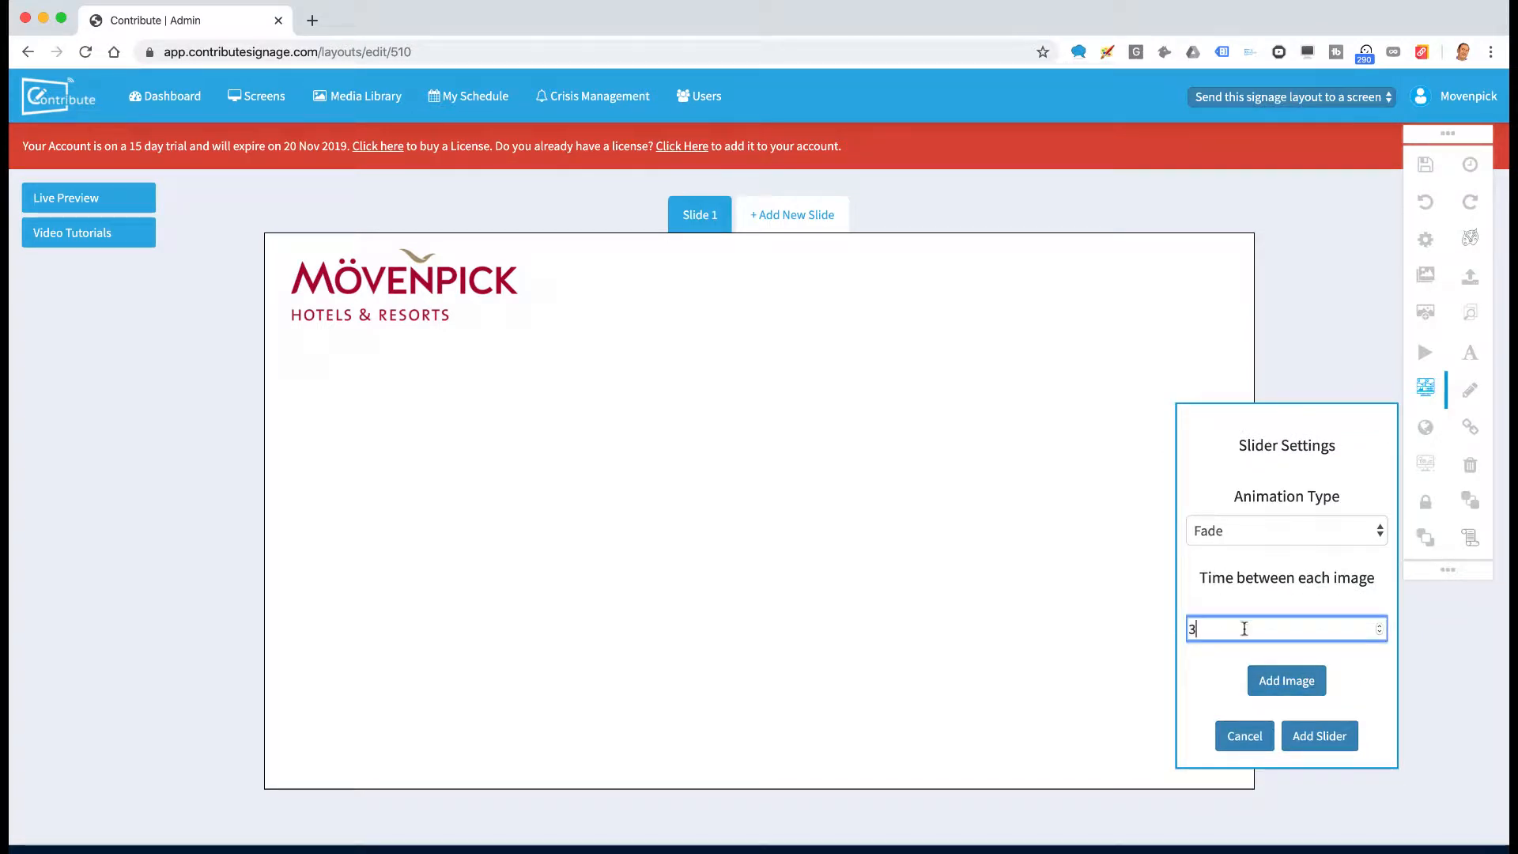
Add the lobby, meeting room, breakfast and pool photos to the slider
click(1286, 680)
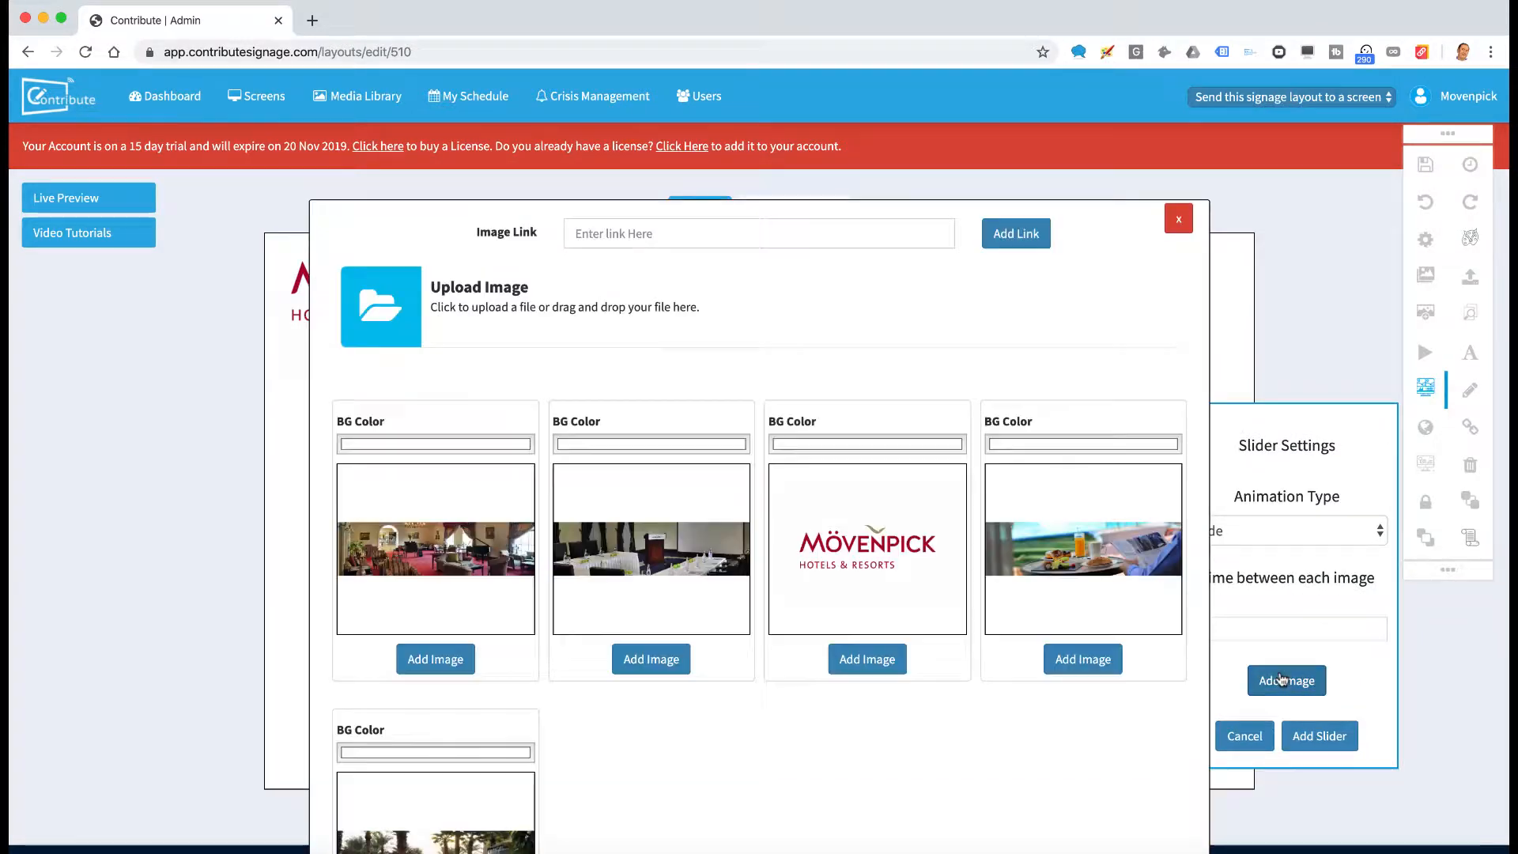
click(434, 658)
click(644, 658)
click(1060, 657)
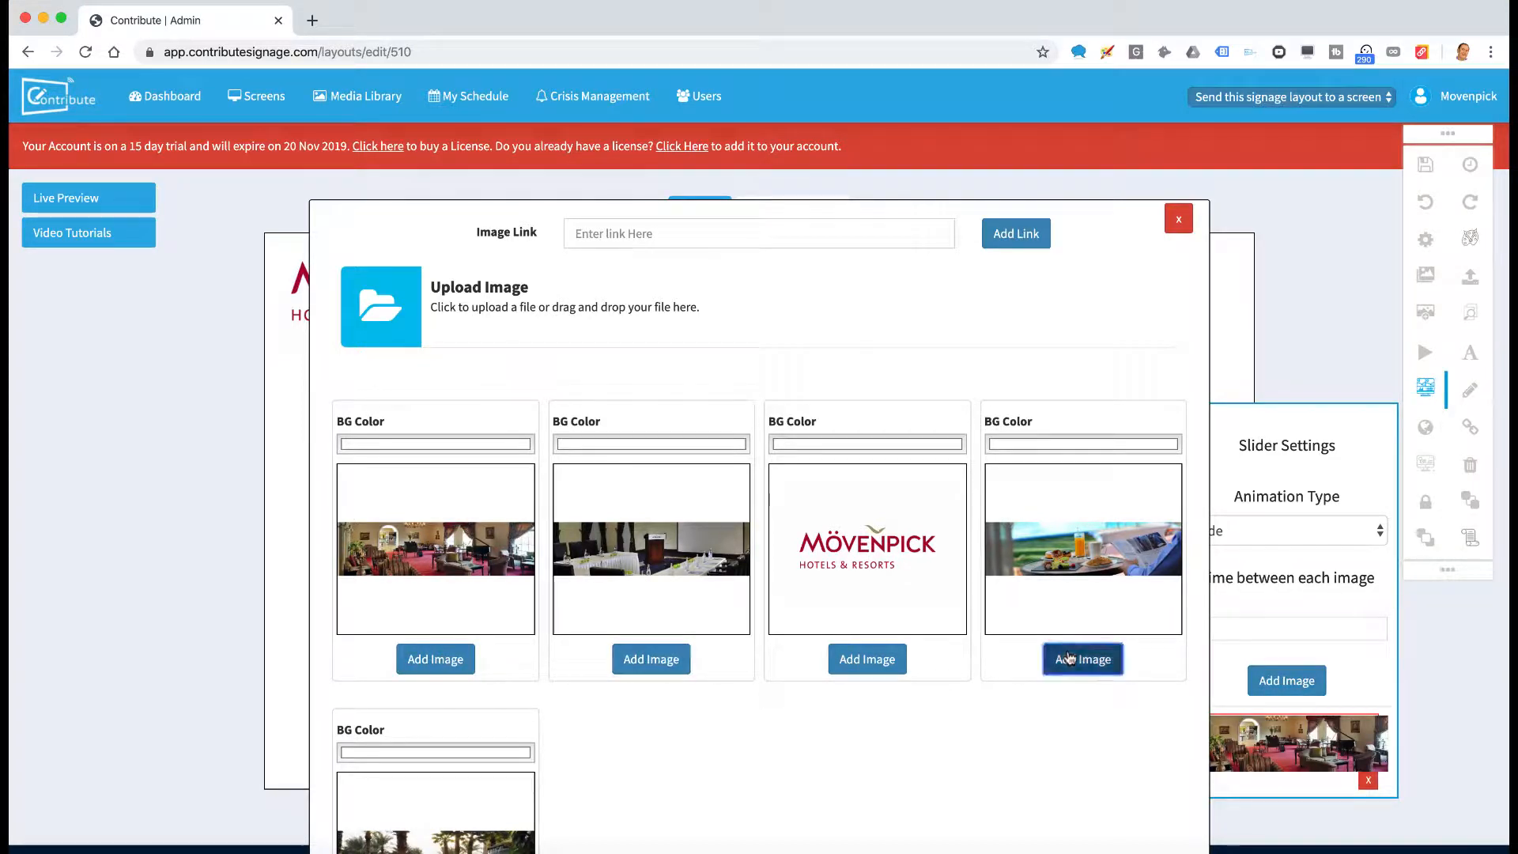
scroll(712, 718, down, 3)
click(447, 807)
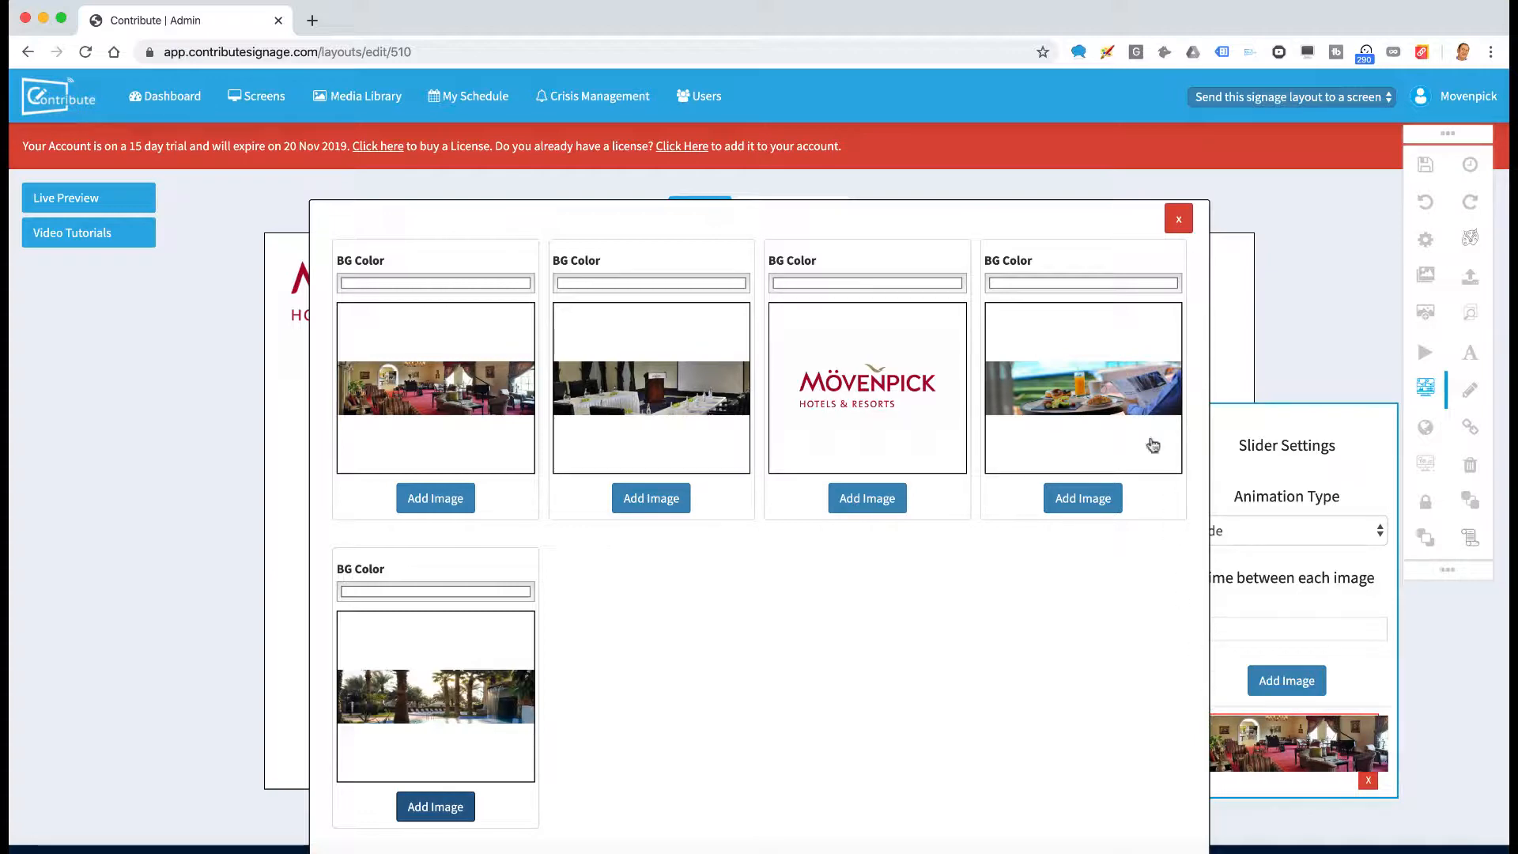
scroll(1128, 667, down, 1)
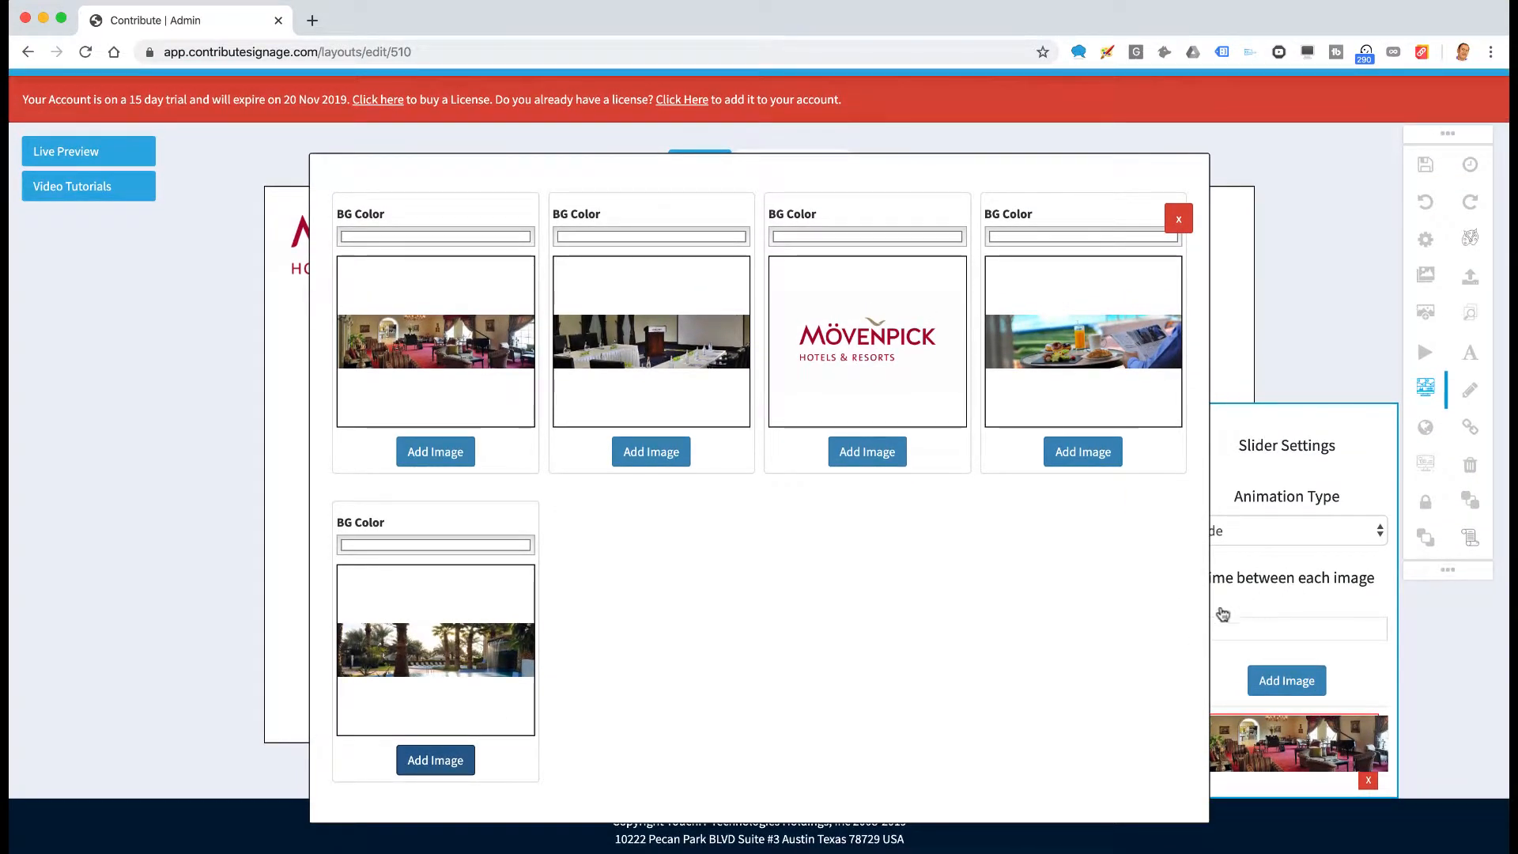
click(1225, 692)
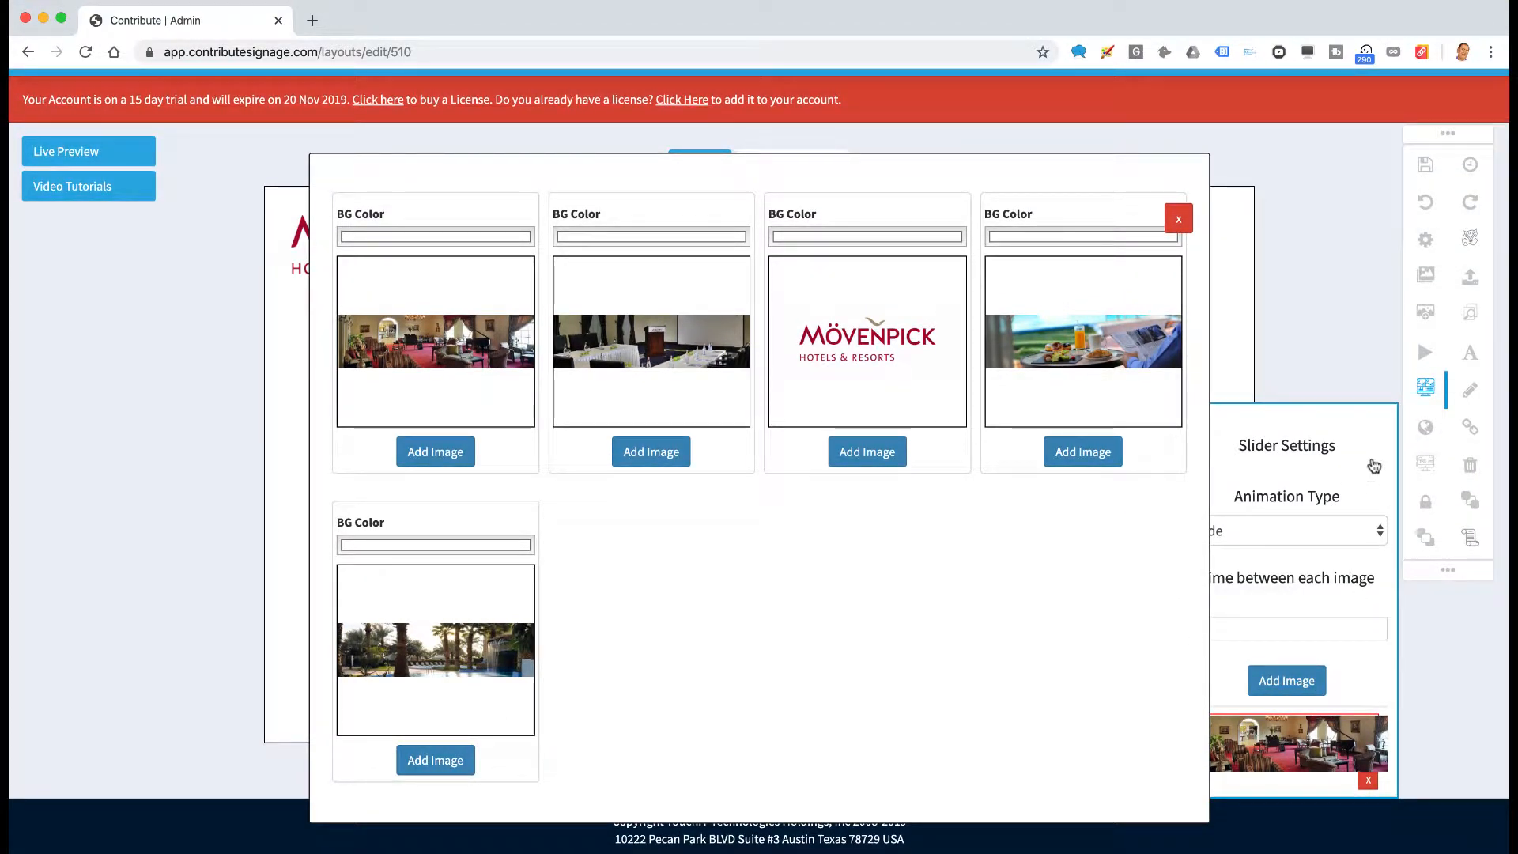
scroll(1372, 467, down, 1)
click(1180, 219)
Move the breakfast photo to the top of the list and add the slider to the slide
scroll(1354, 569, down, 4)
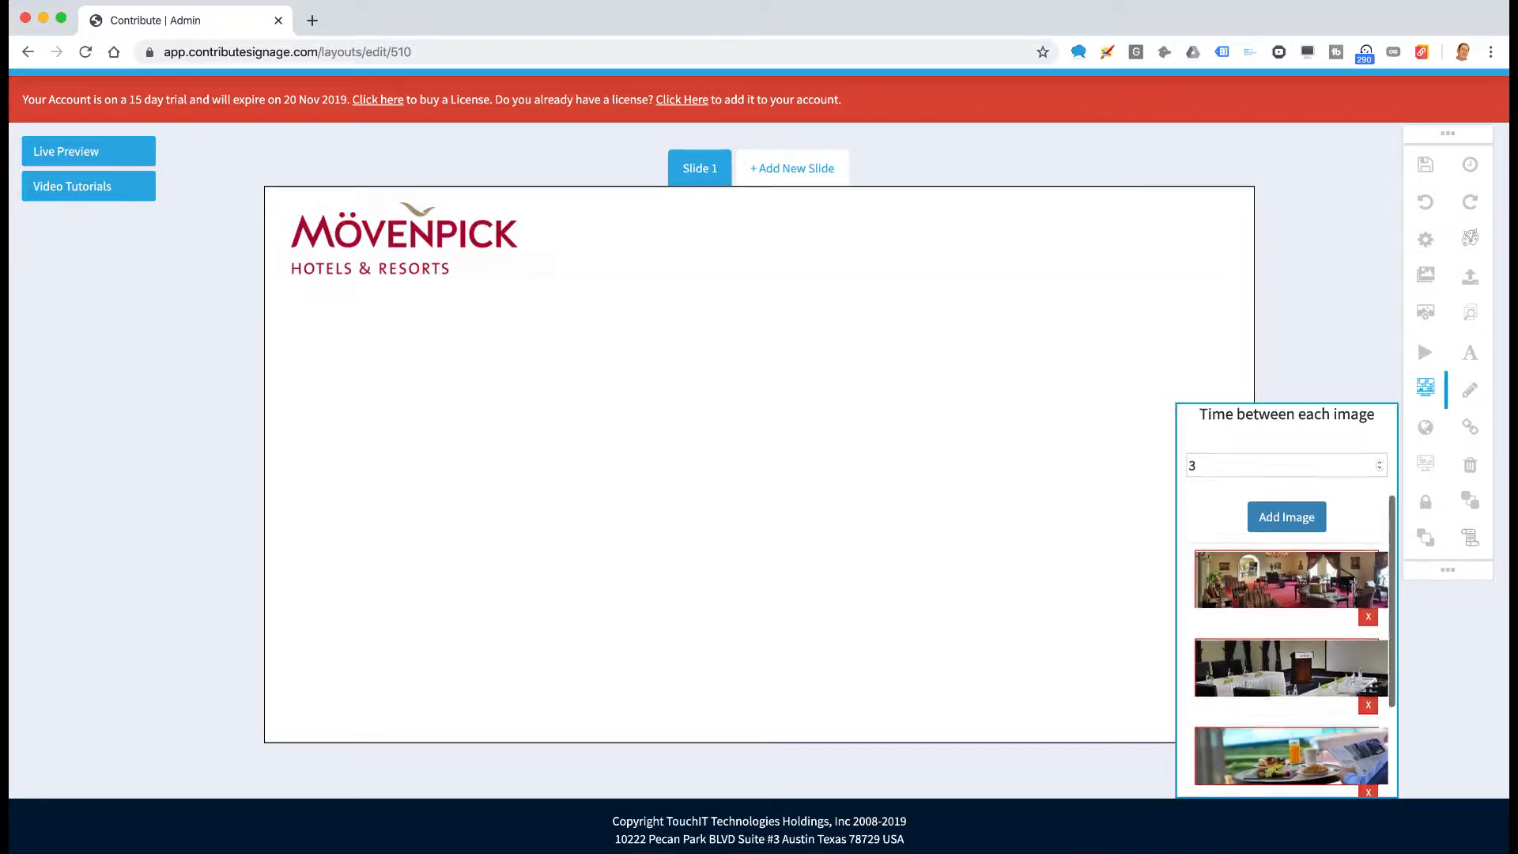
scroll(1276, 747, down, 1)
scroll(1277, 747, up, 3)
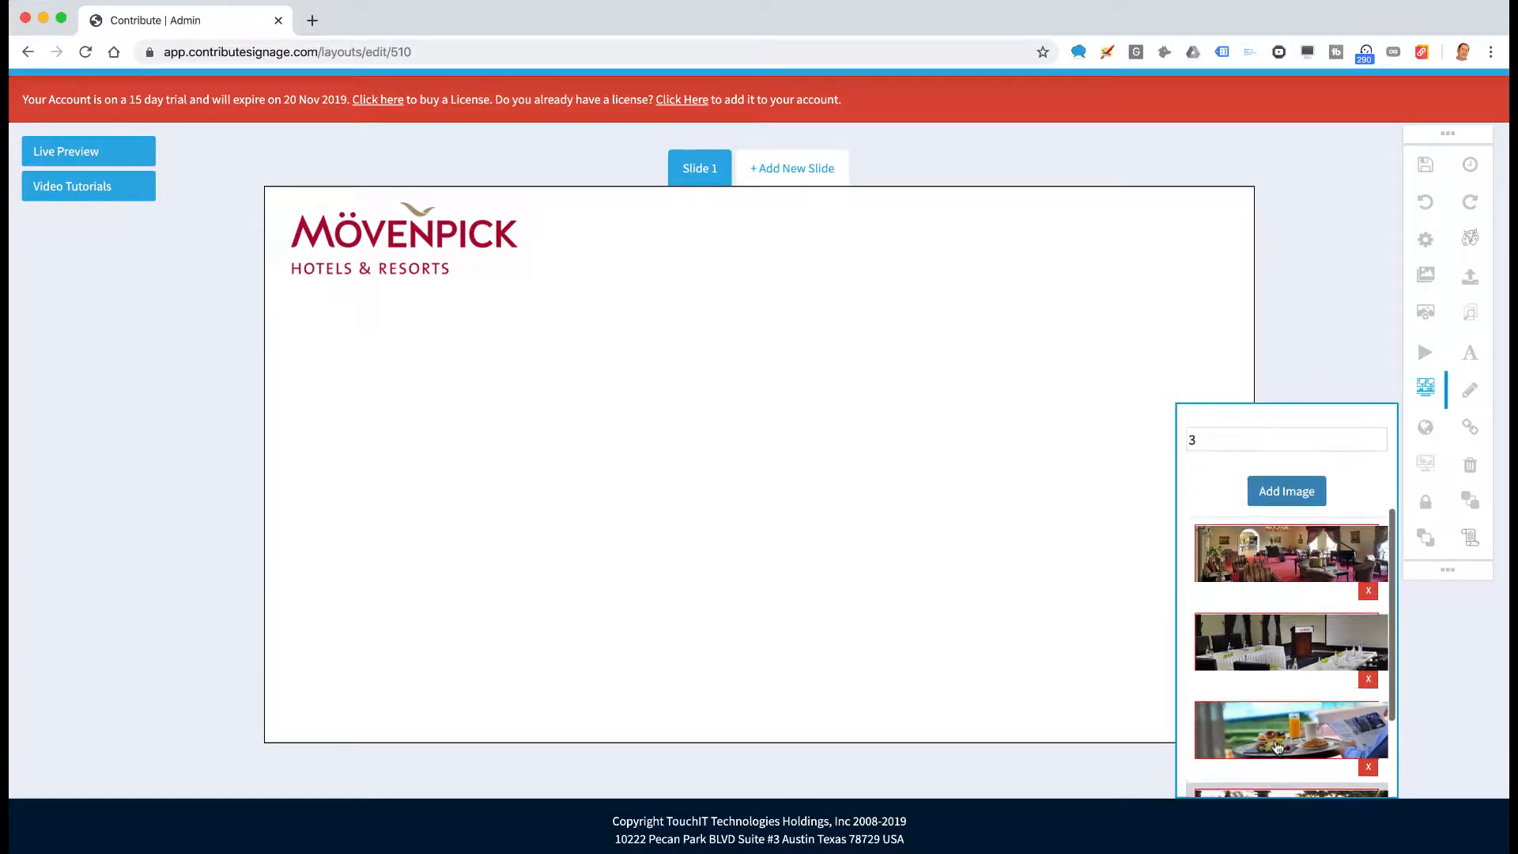
drag(1249, 719, 1245, 534)
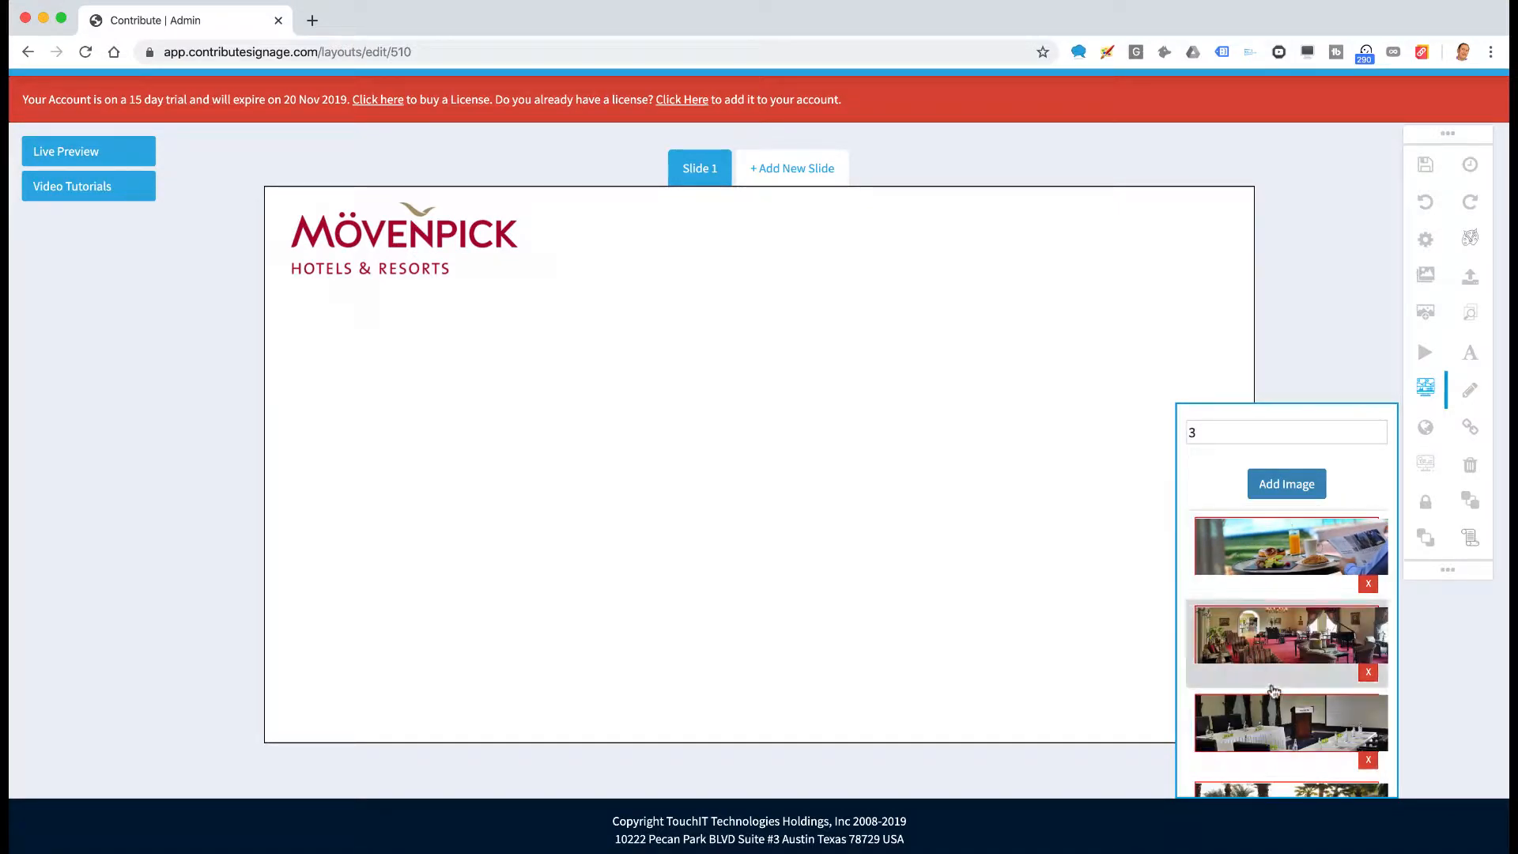
scroll(1285, 747, down, 4)
scroll(1292, 708, up, 6)
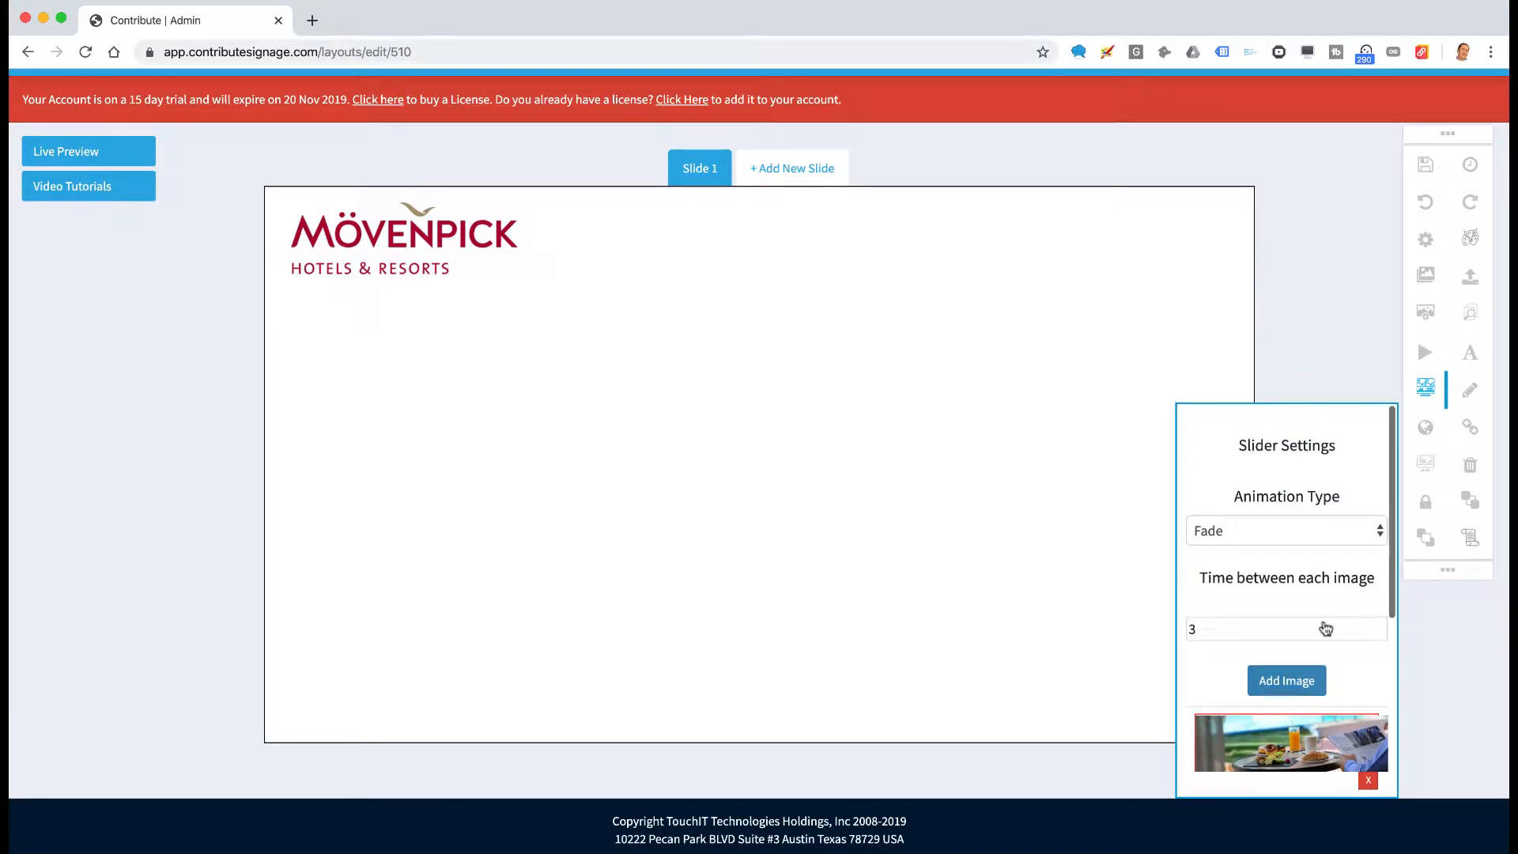
scroll(1348, 655, down, 5)
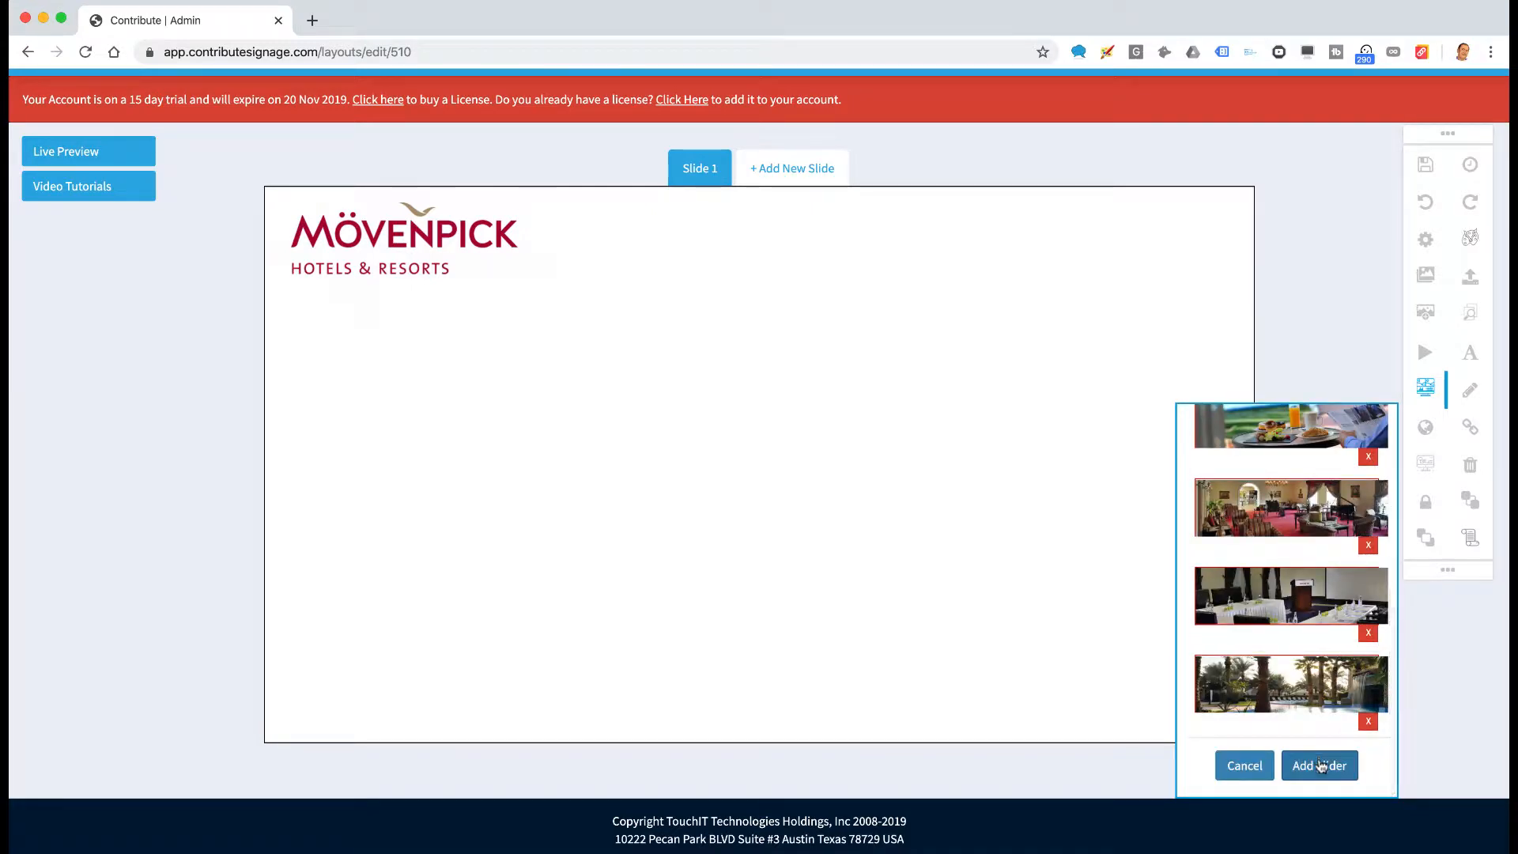
click(1321, 765)
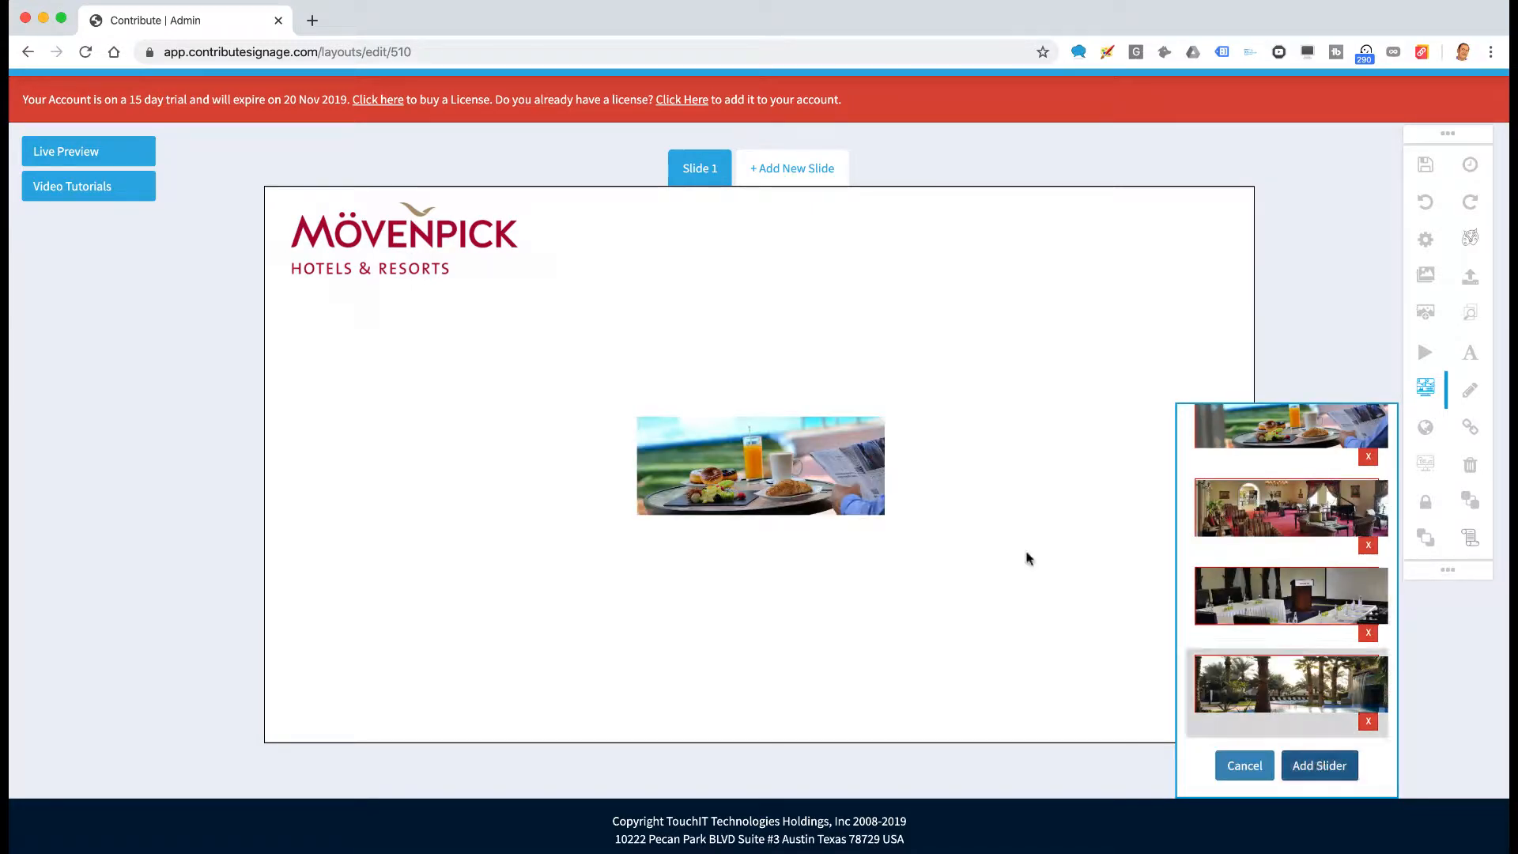
Move the photo slider up under the Mövenpick logo and enlarge it
click(809, 472)
drag(832, 474, 456, 381)
drag(511, 447, 704, 551)
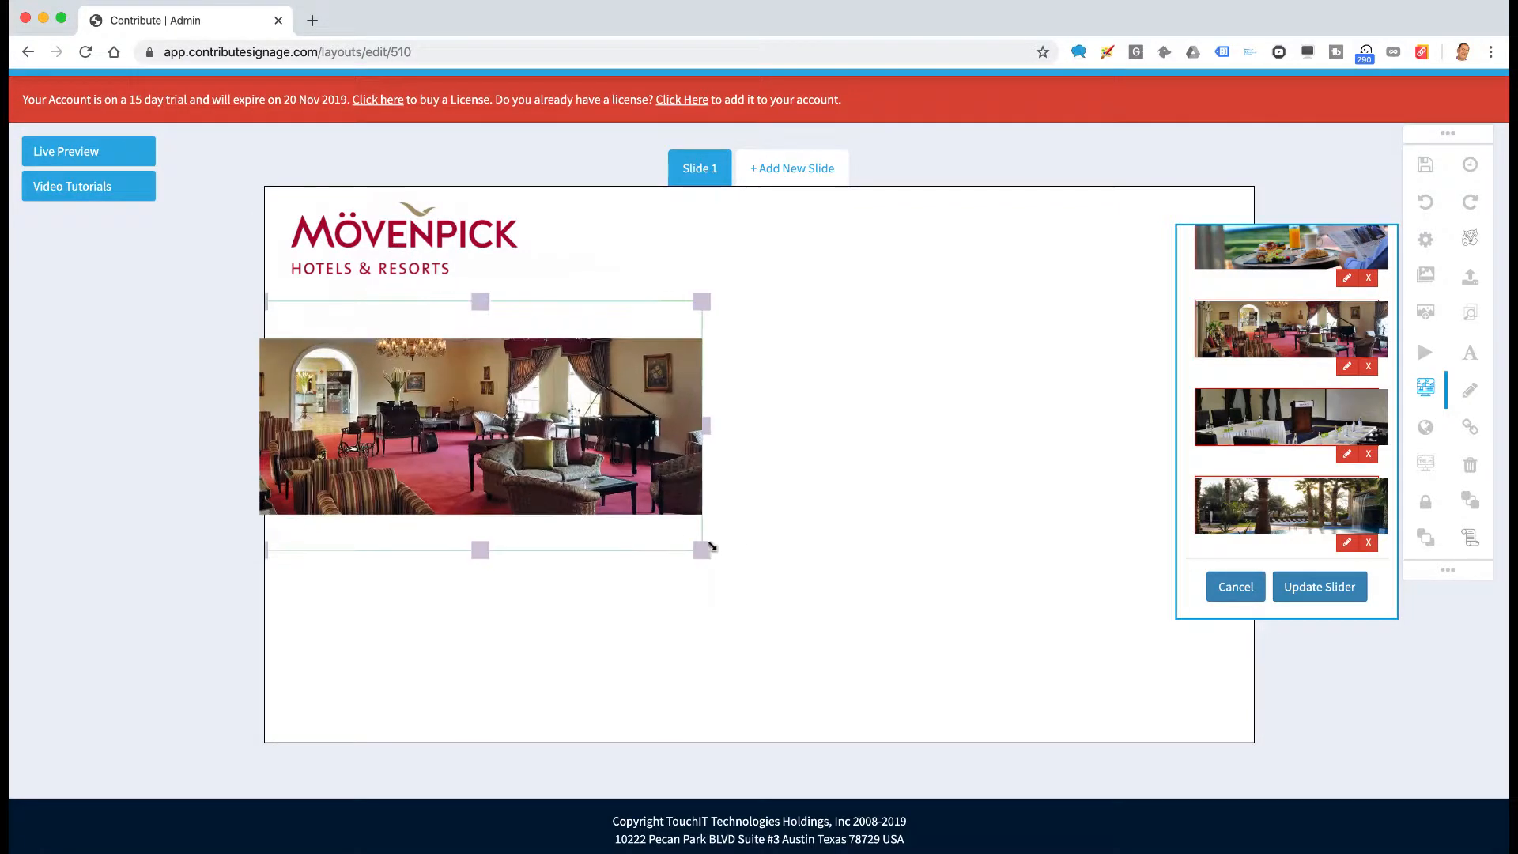
click(1423, 388)
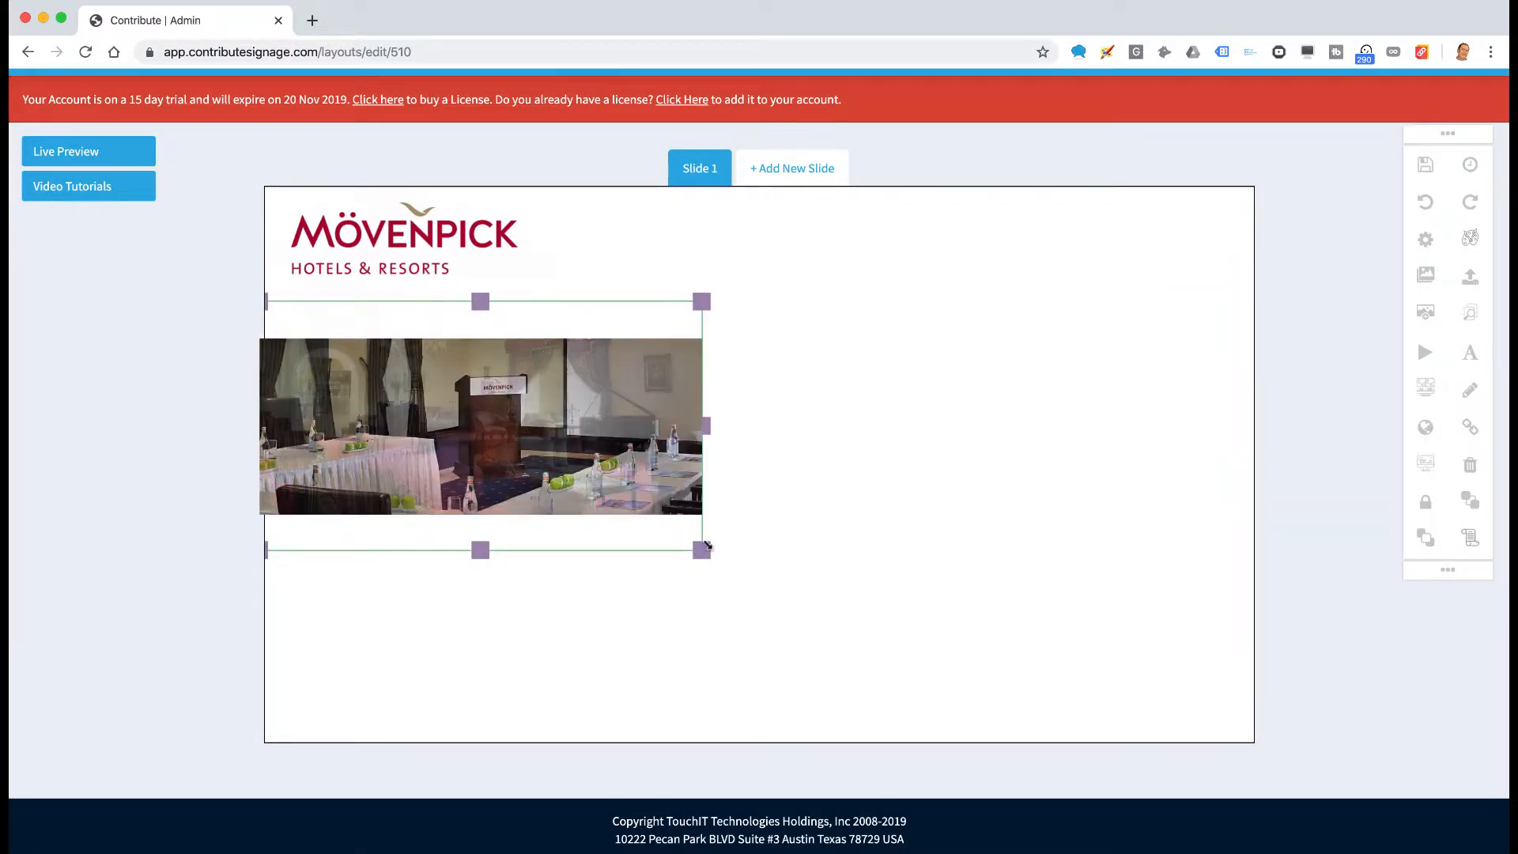
drag(701, 550, 1012, 723)
drag(857, 554, 863, 487)
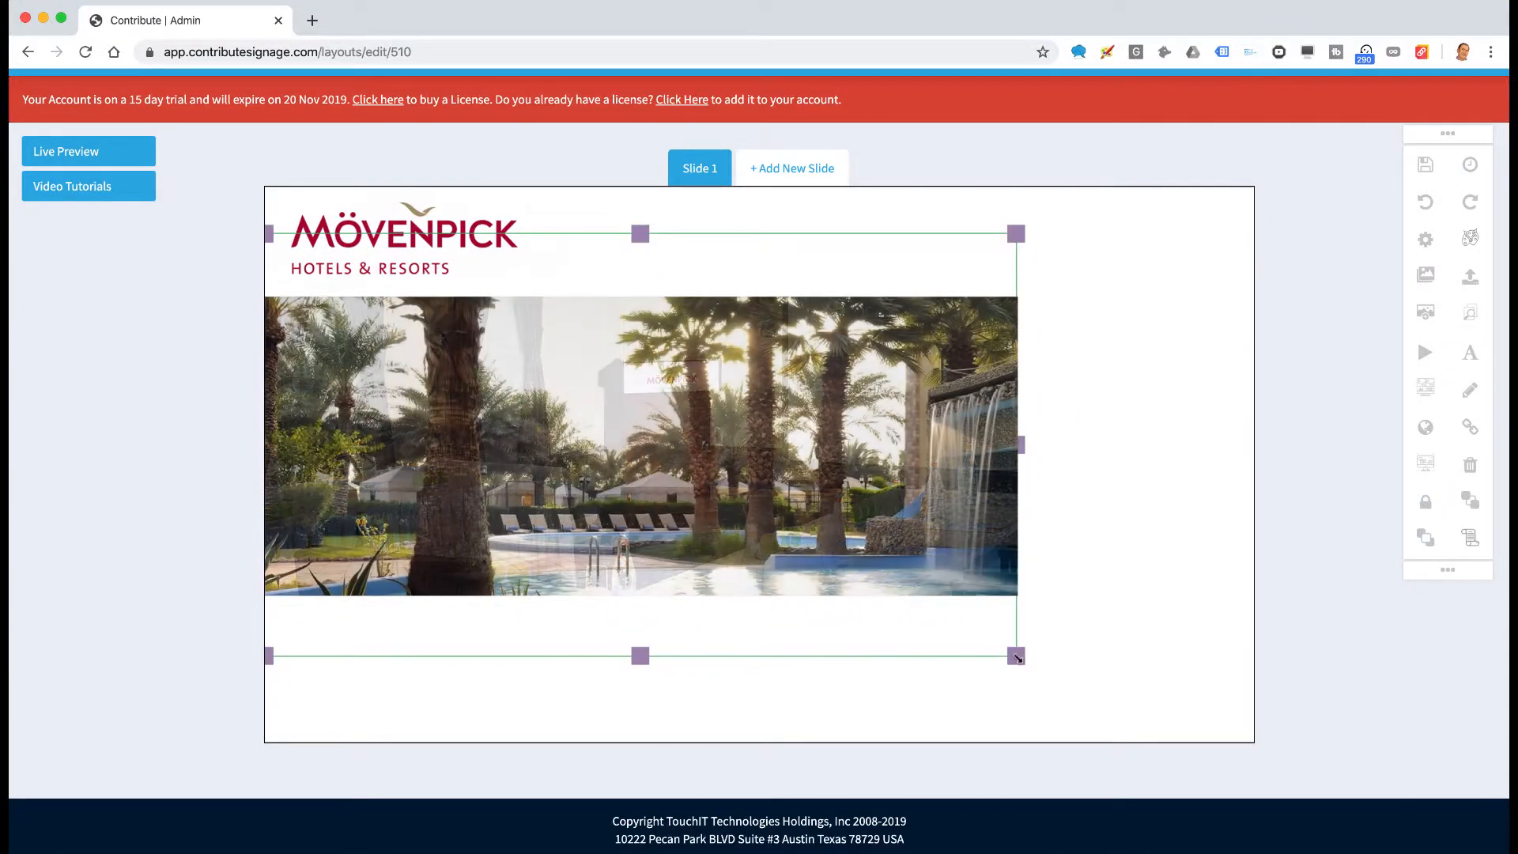
Stretch the slider to the full slide width and trim its top edge below the logo
drag(1016, 656, 1293, 751)
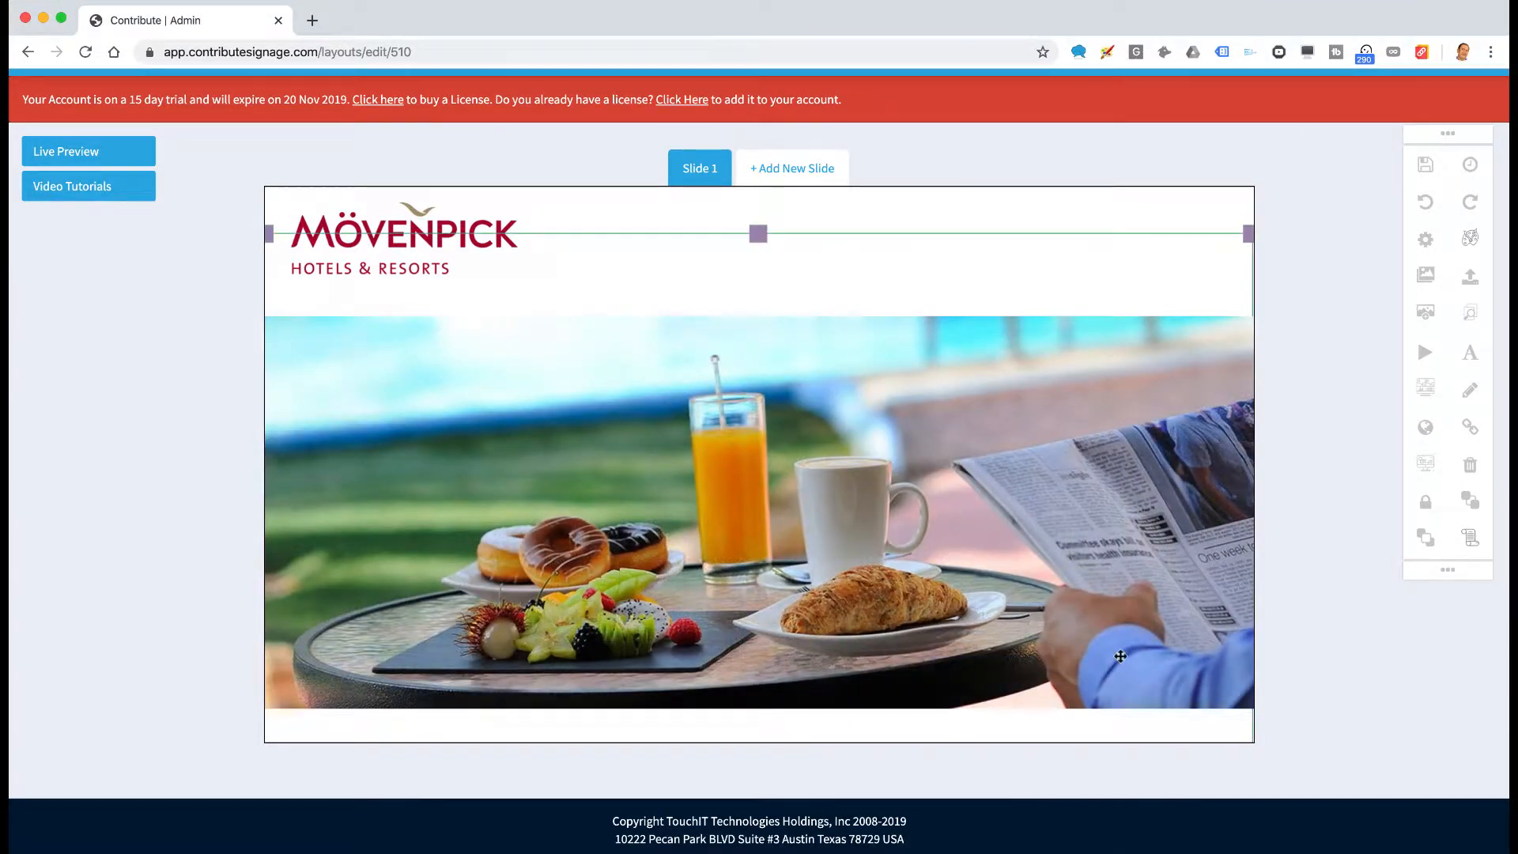
drag(1120, 657, 1120, 628)
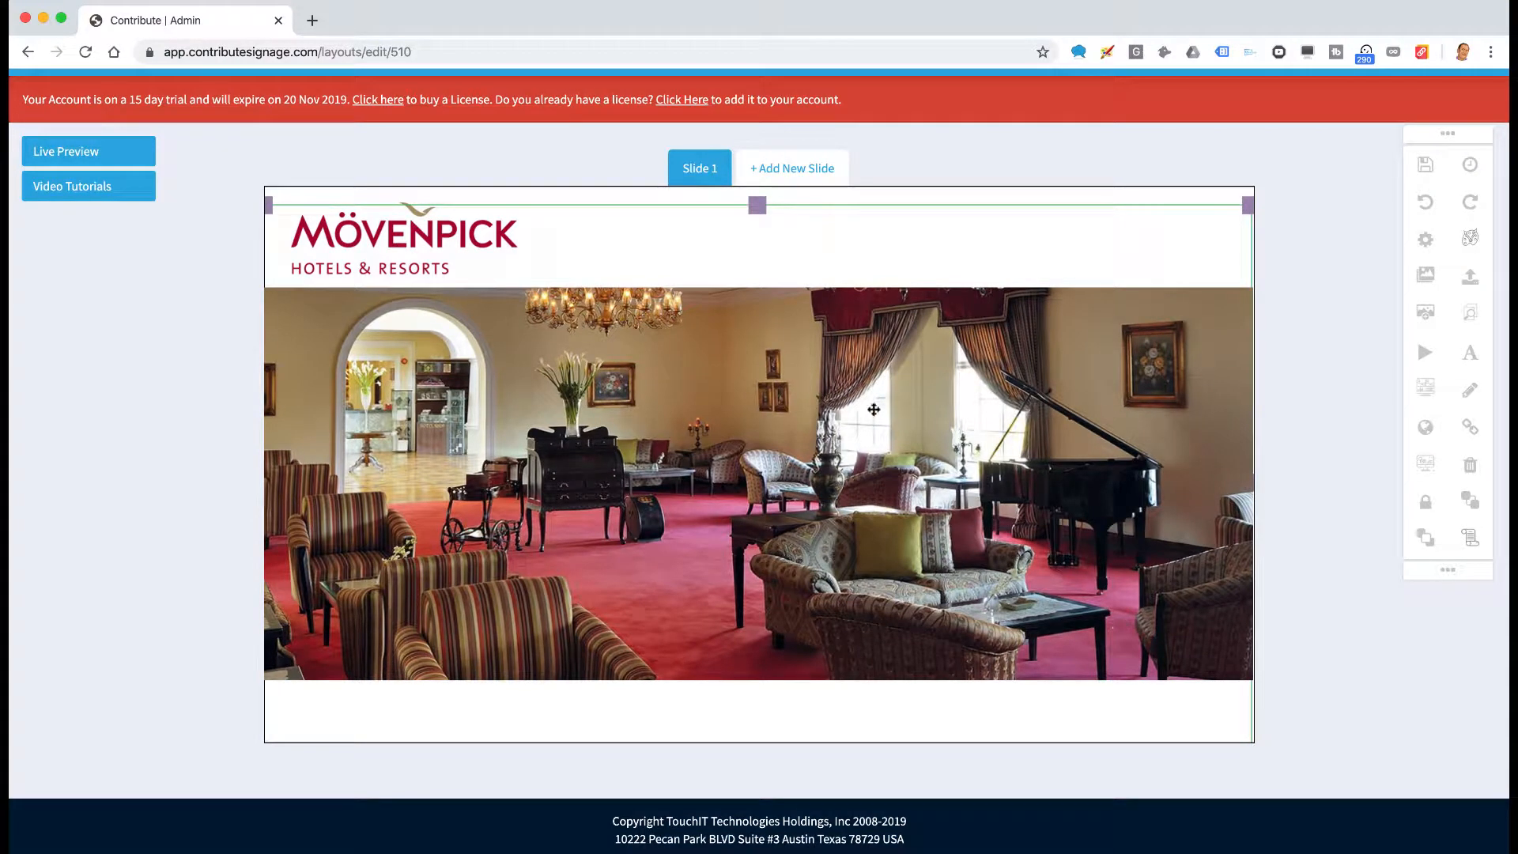
drag(757, 205, 765, 279)
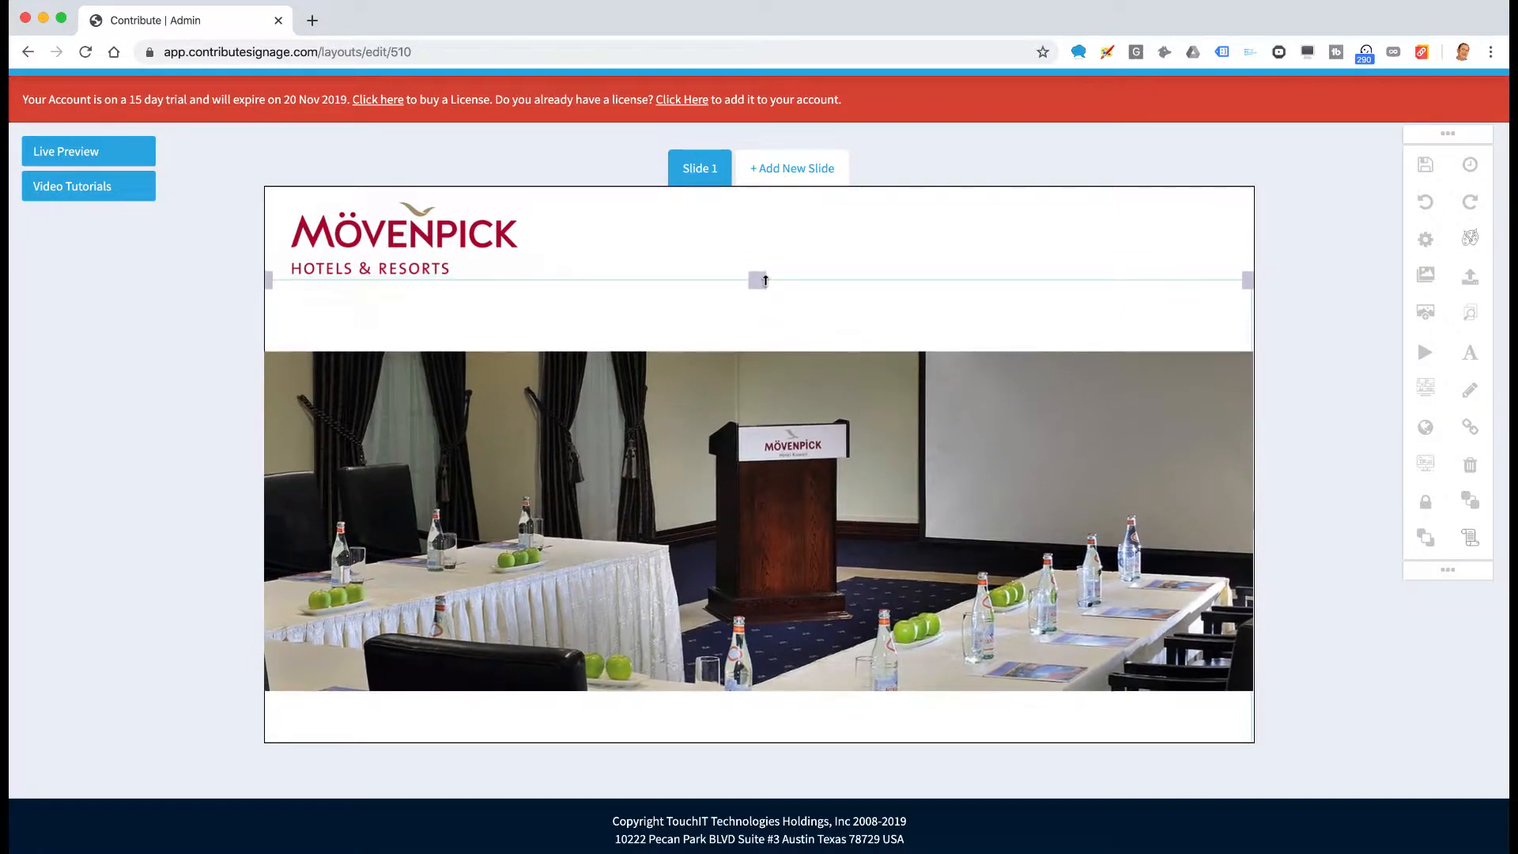
drag(792, 459, 792, 403)
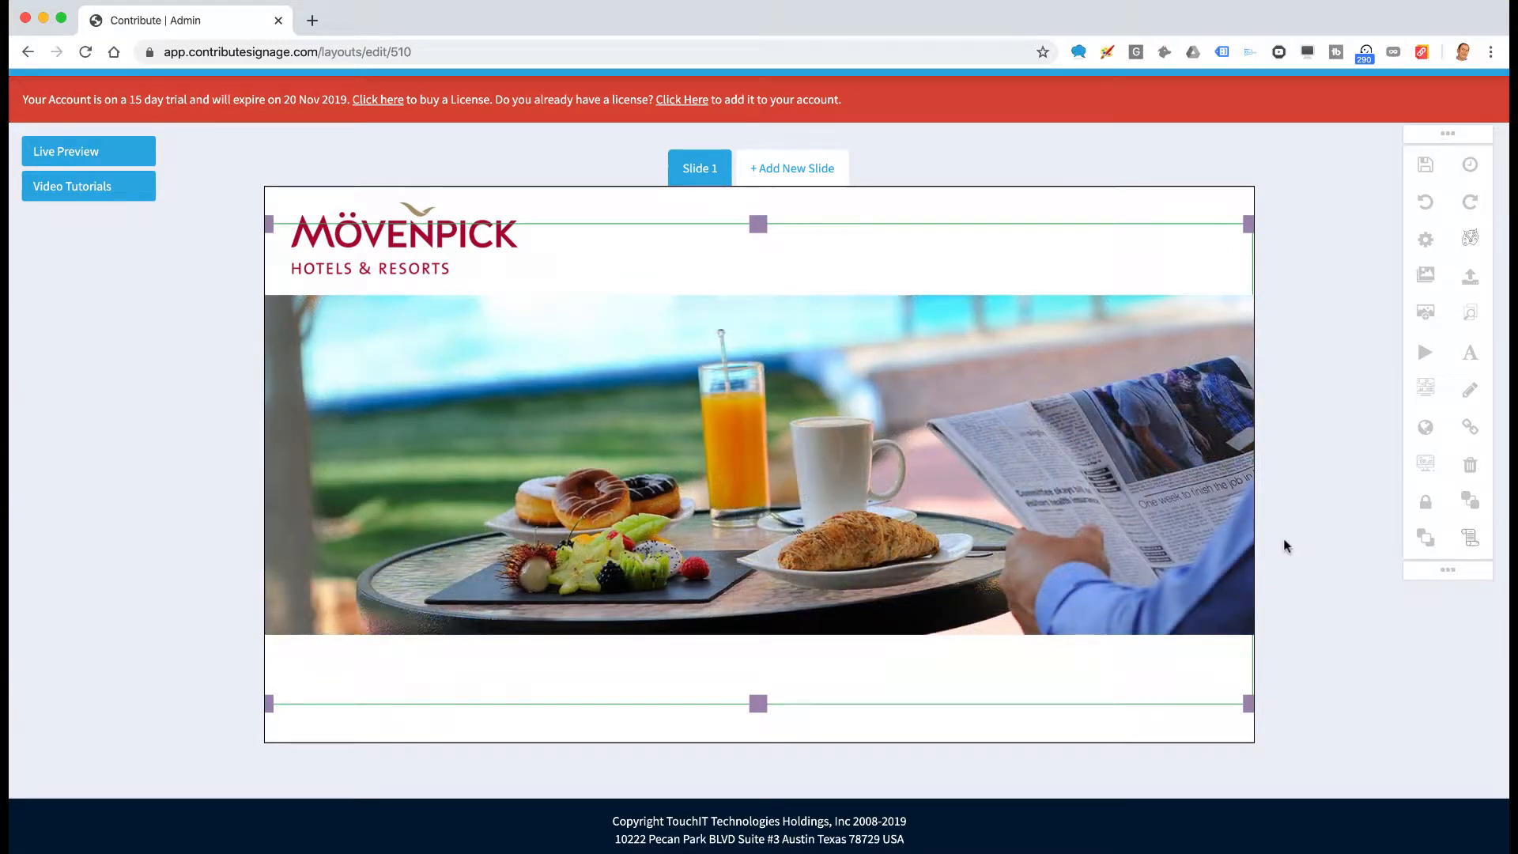
click(1426, 311)
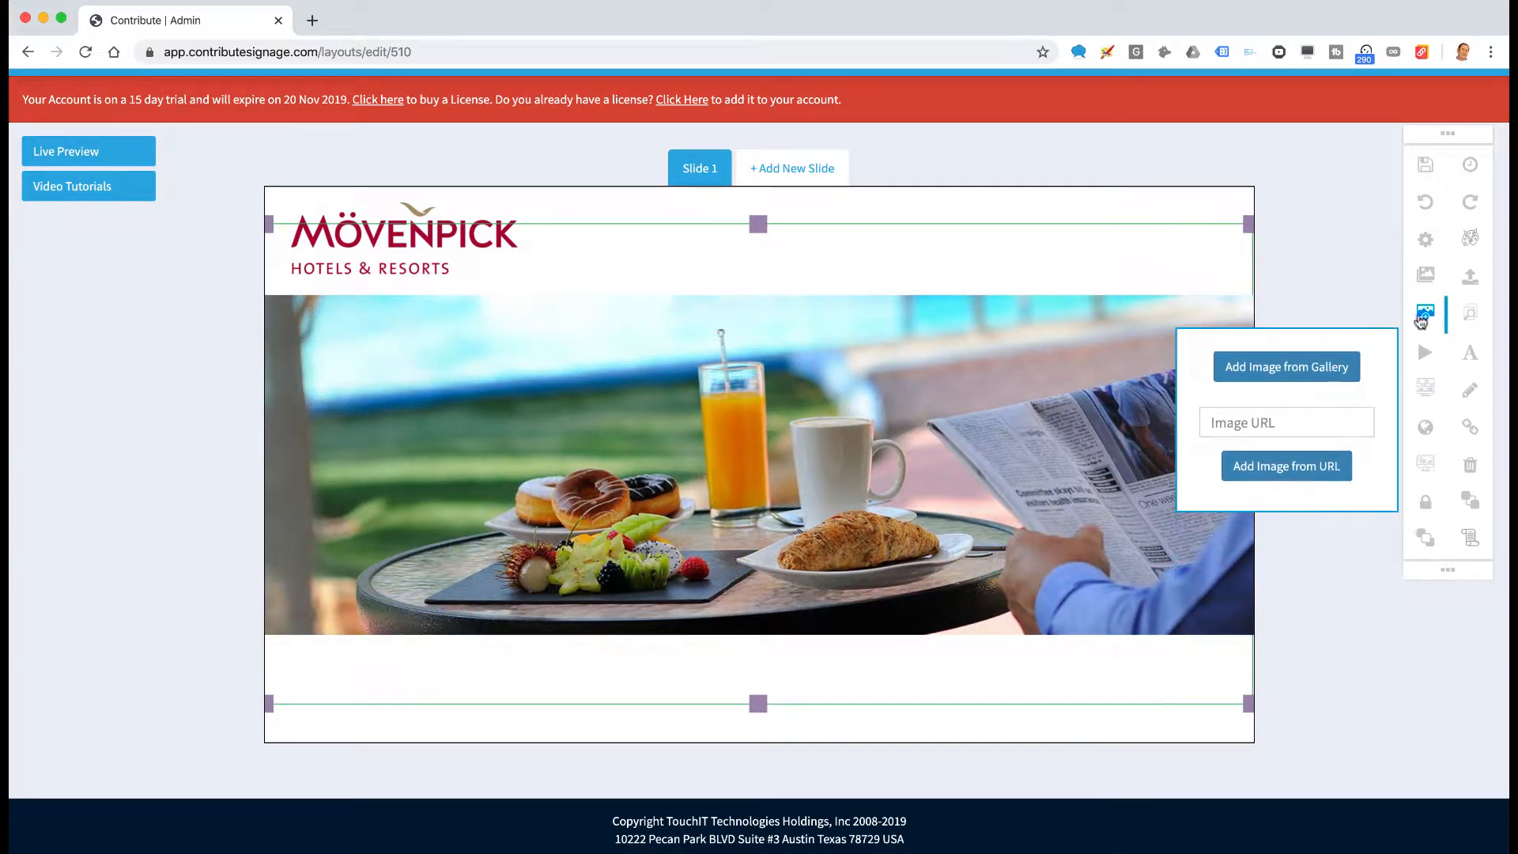
click(1333, 355)
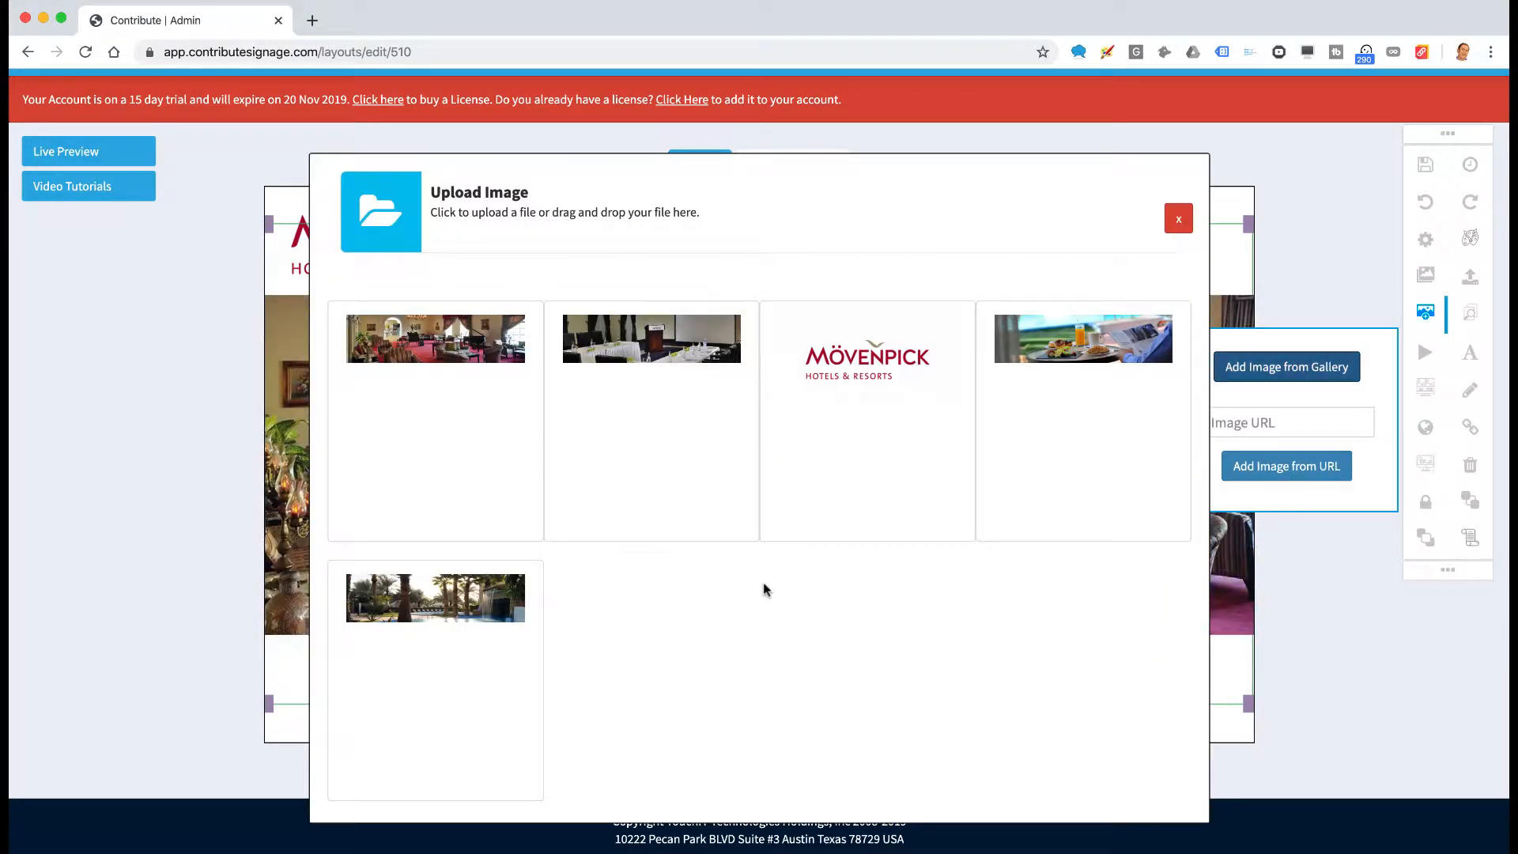
scroll(764, 589, down, 1)
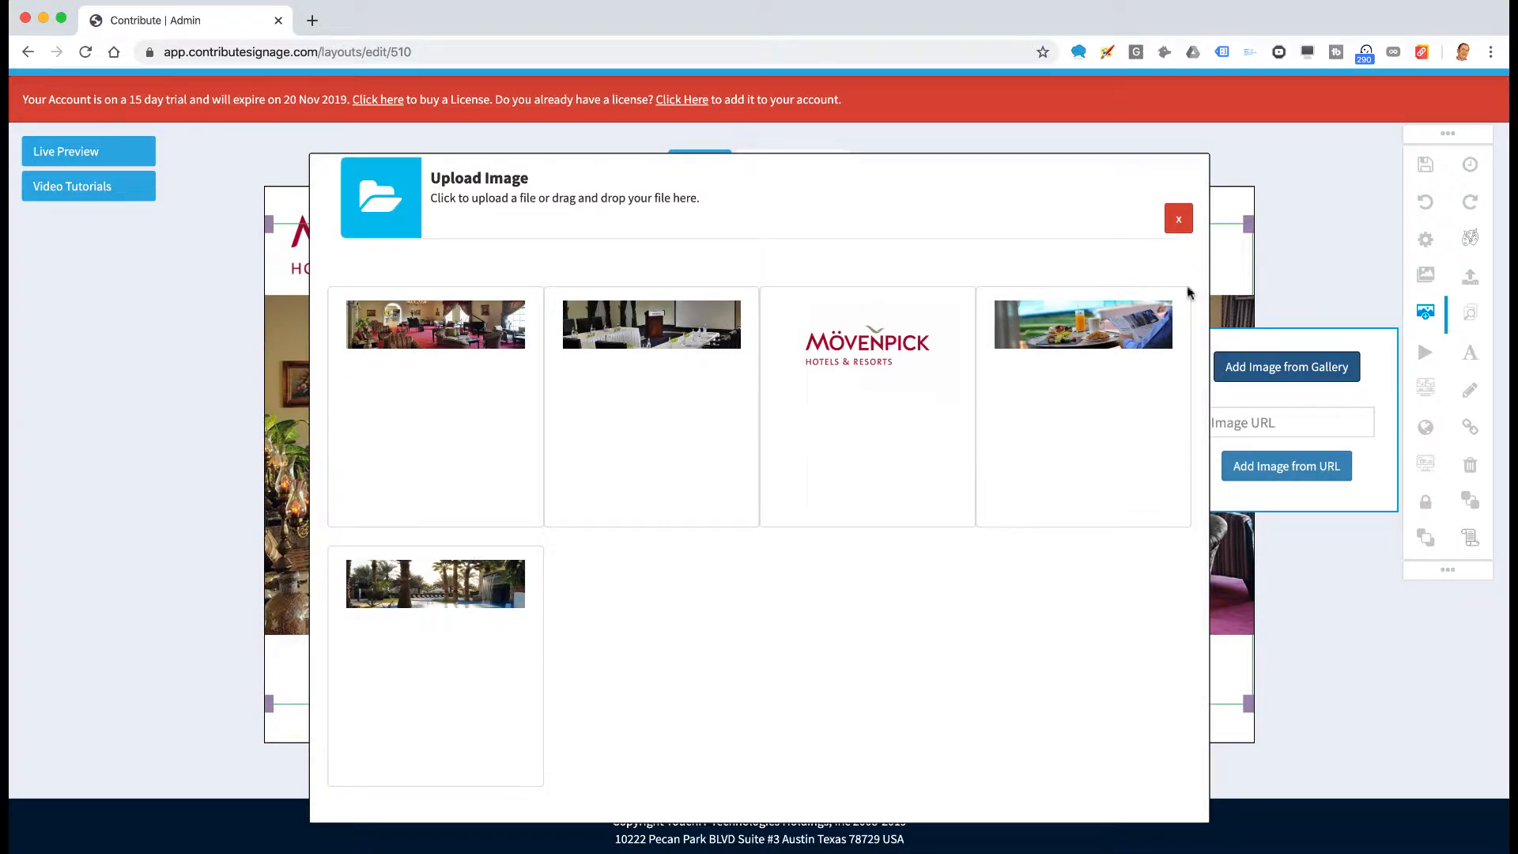
click(1178, 219)
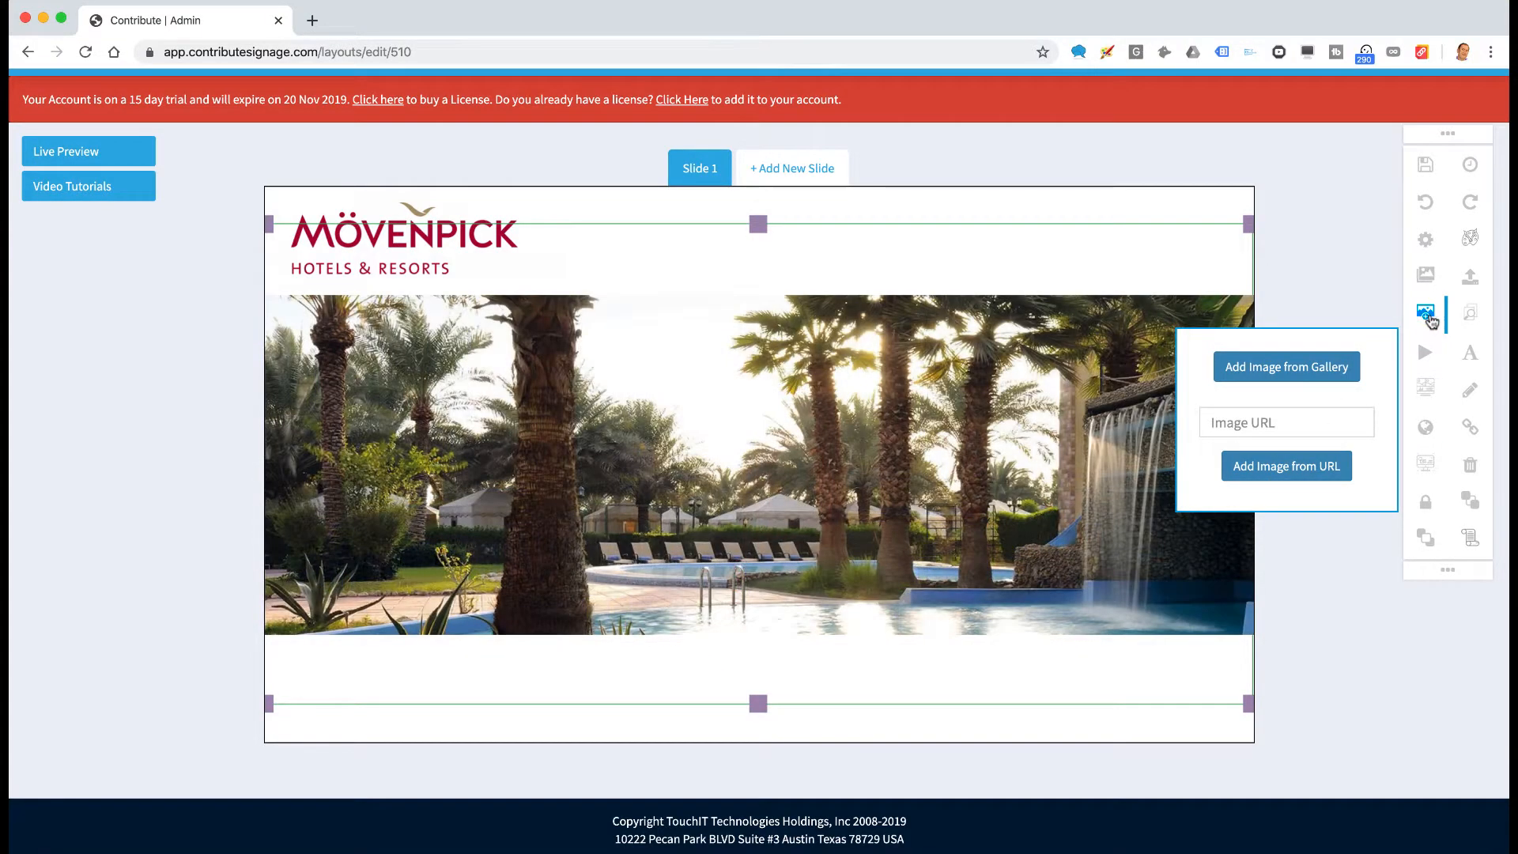
click(1428, 316)
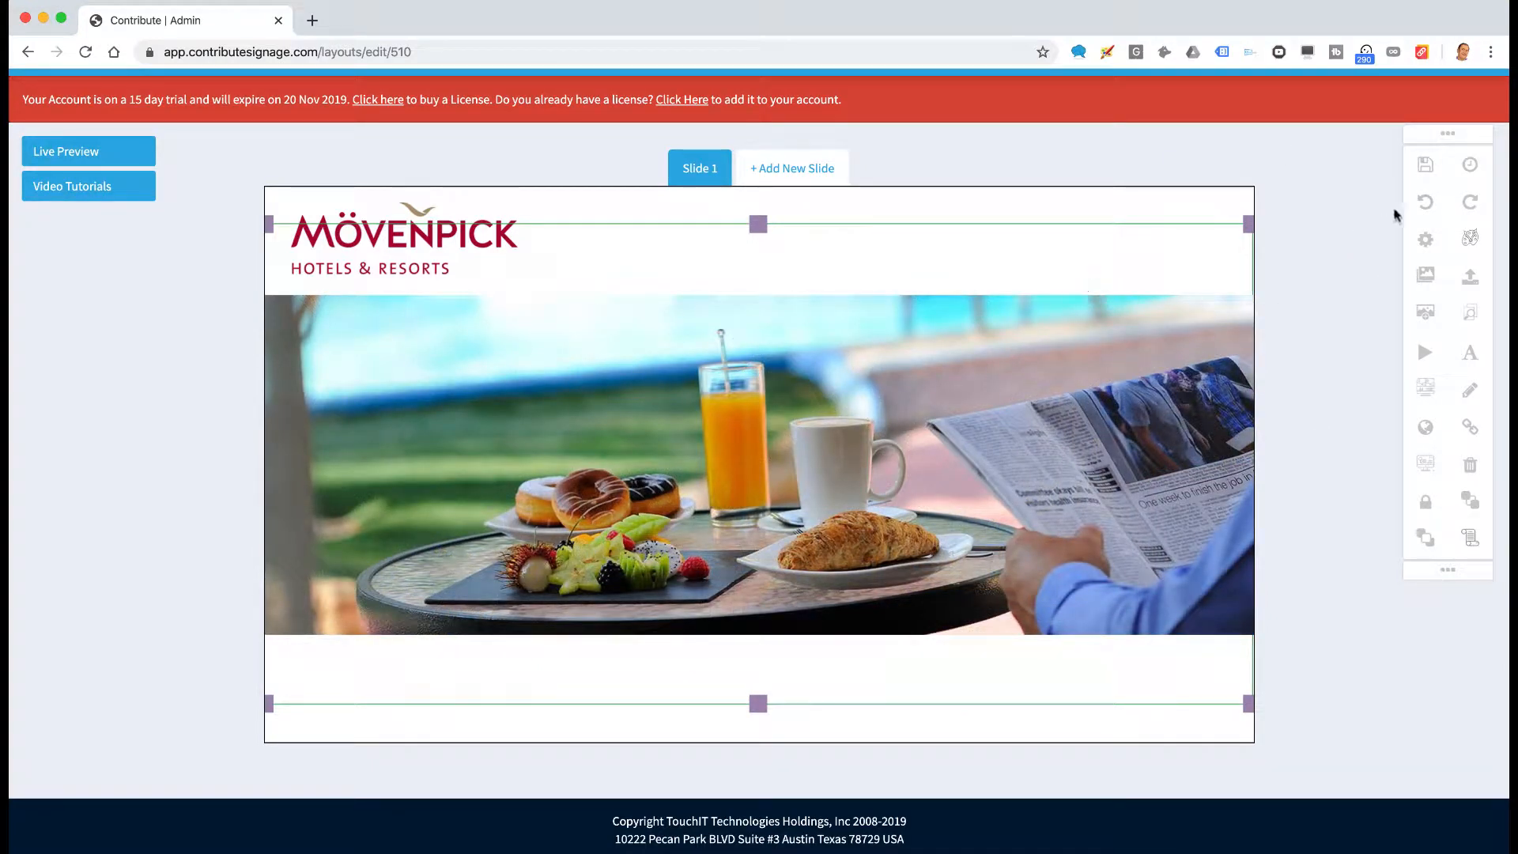
Save the Hotel Place Holder canvas and confirm the 'Canvas saved successfully!' alert
click(1427, 165)
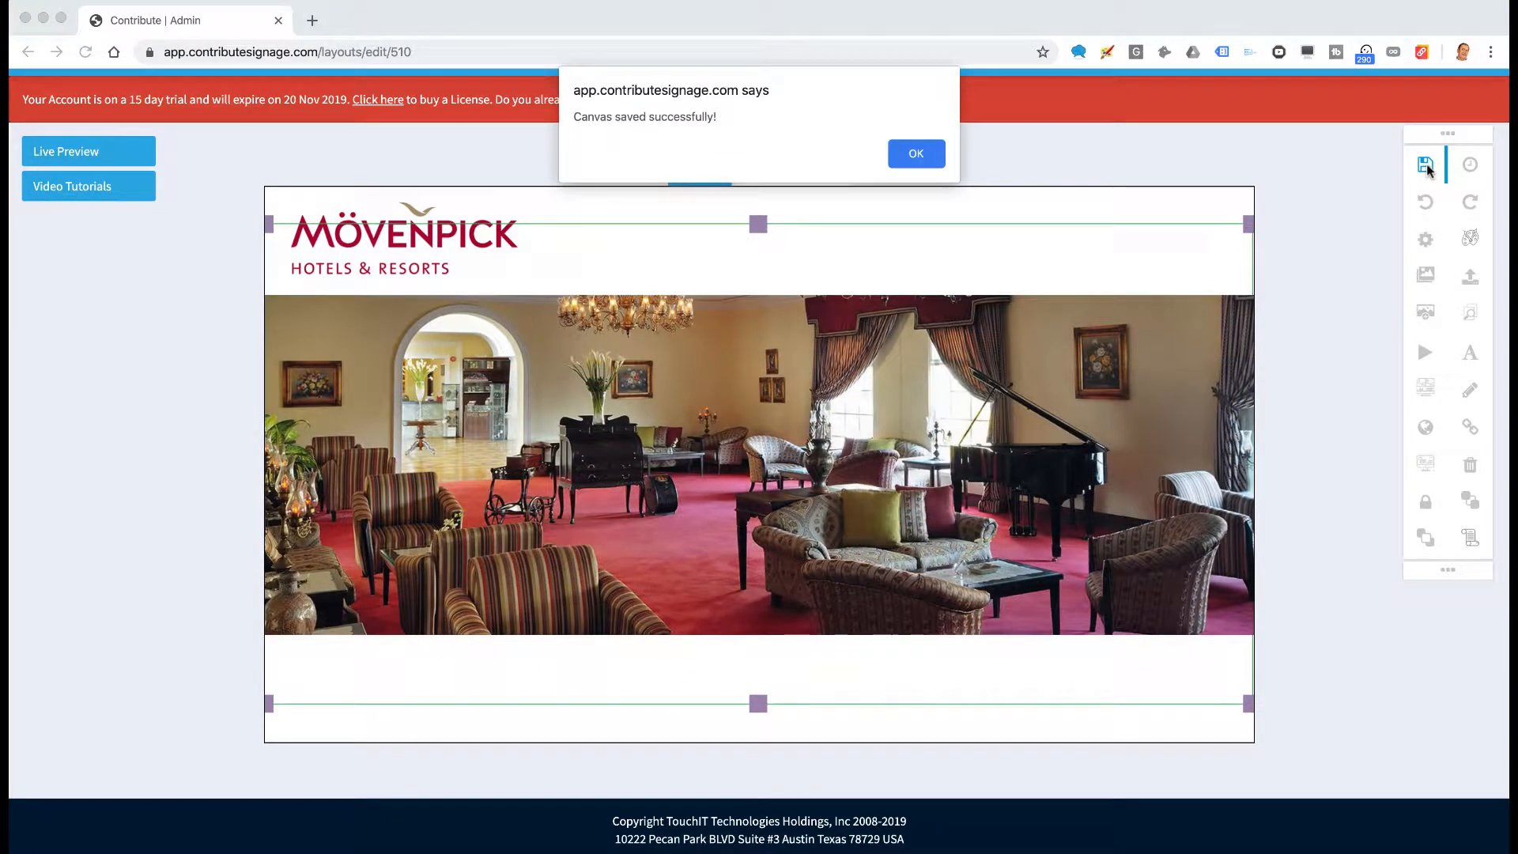
click(916, 154)
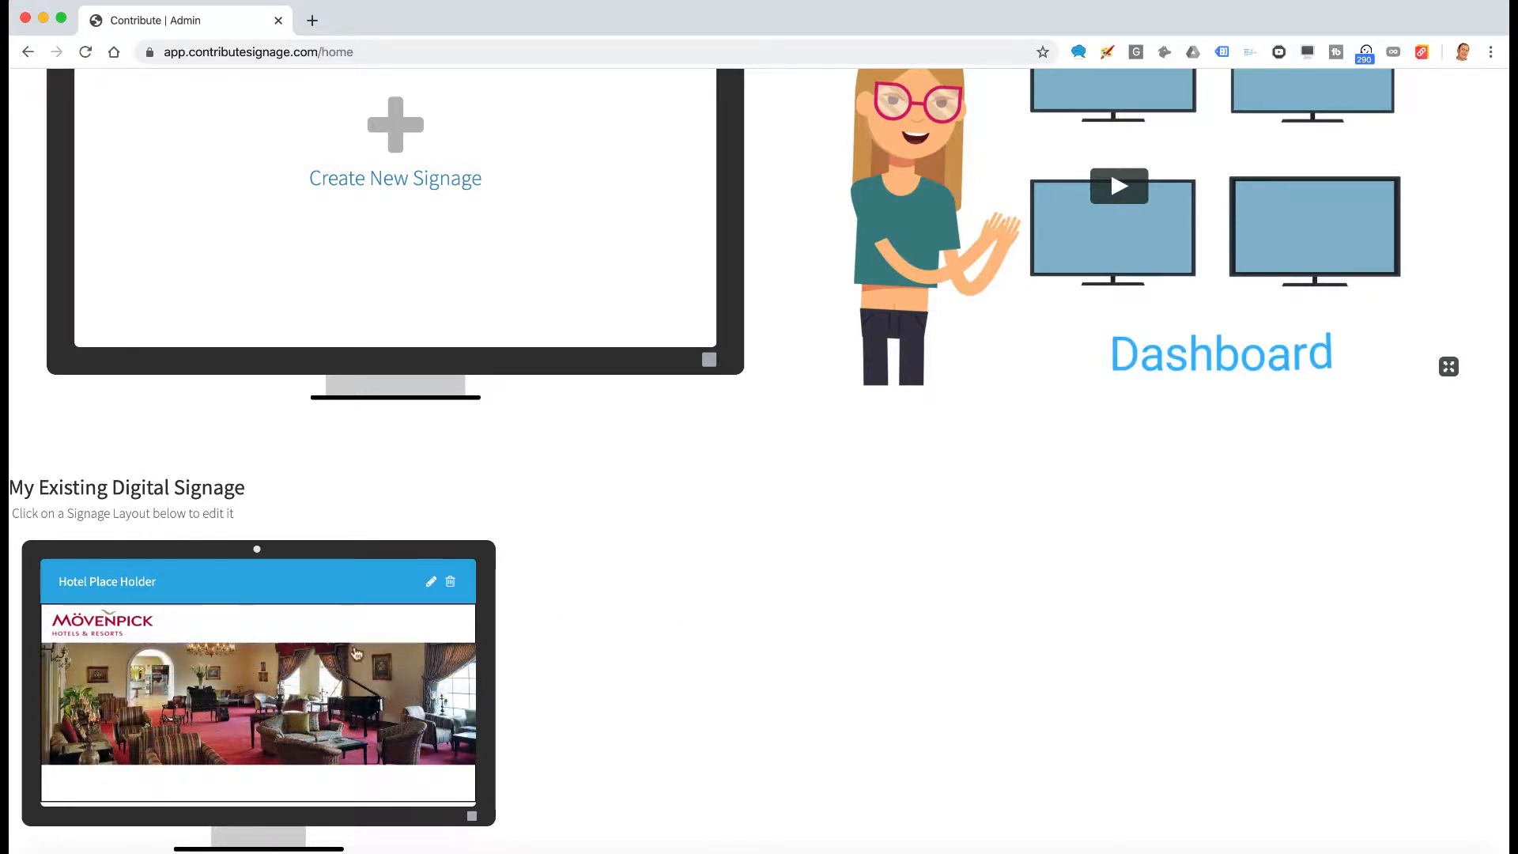
Create a second signage named 'Event' from the Dashboard
scroll(663, 667, up, 1)
scroll(662, 667, up, 3)
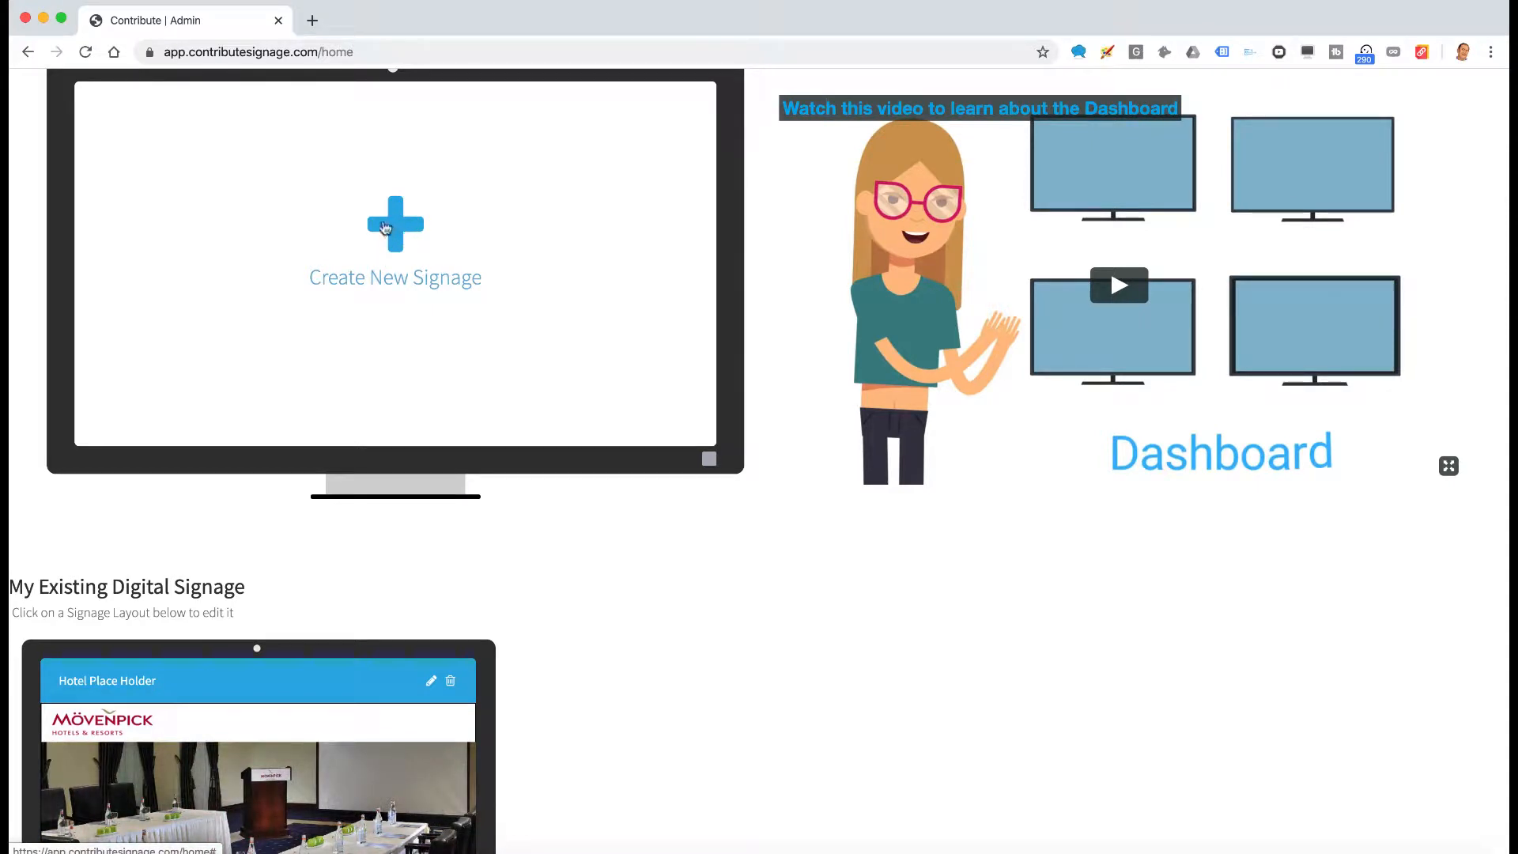
click(409, 232)
click(563, 236)
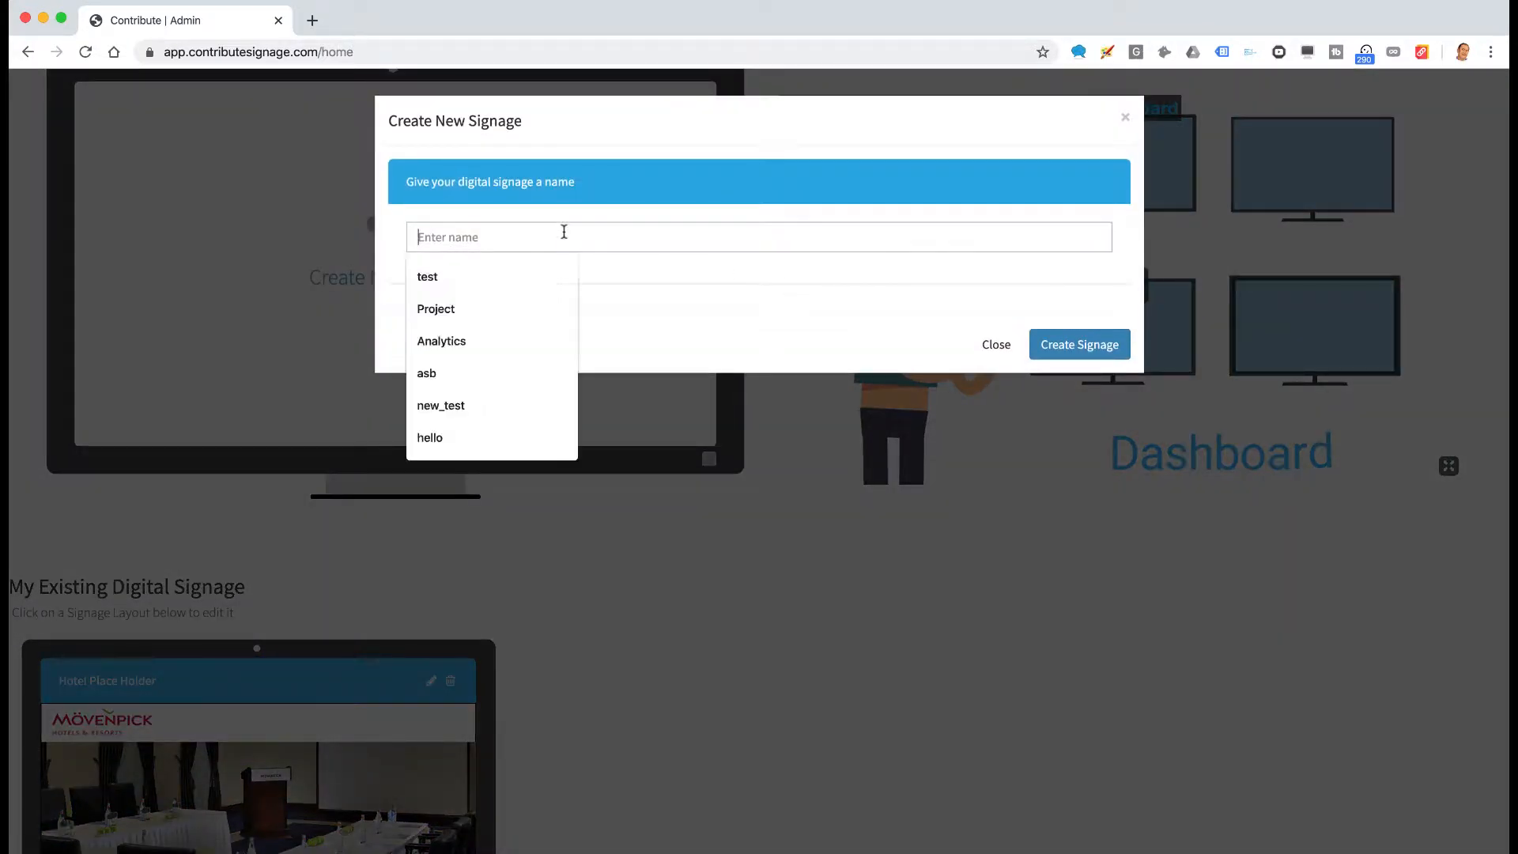
text(Event)
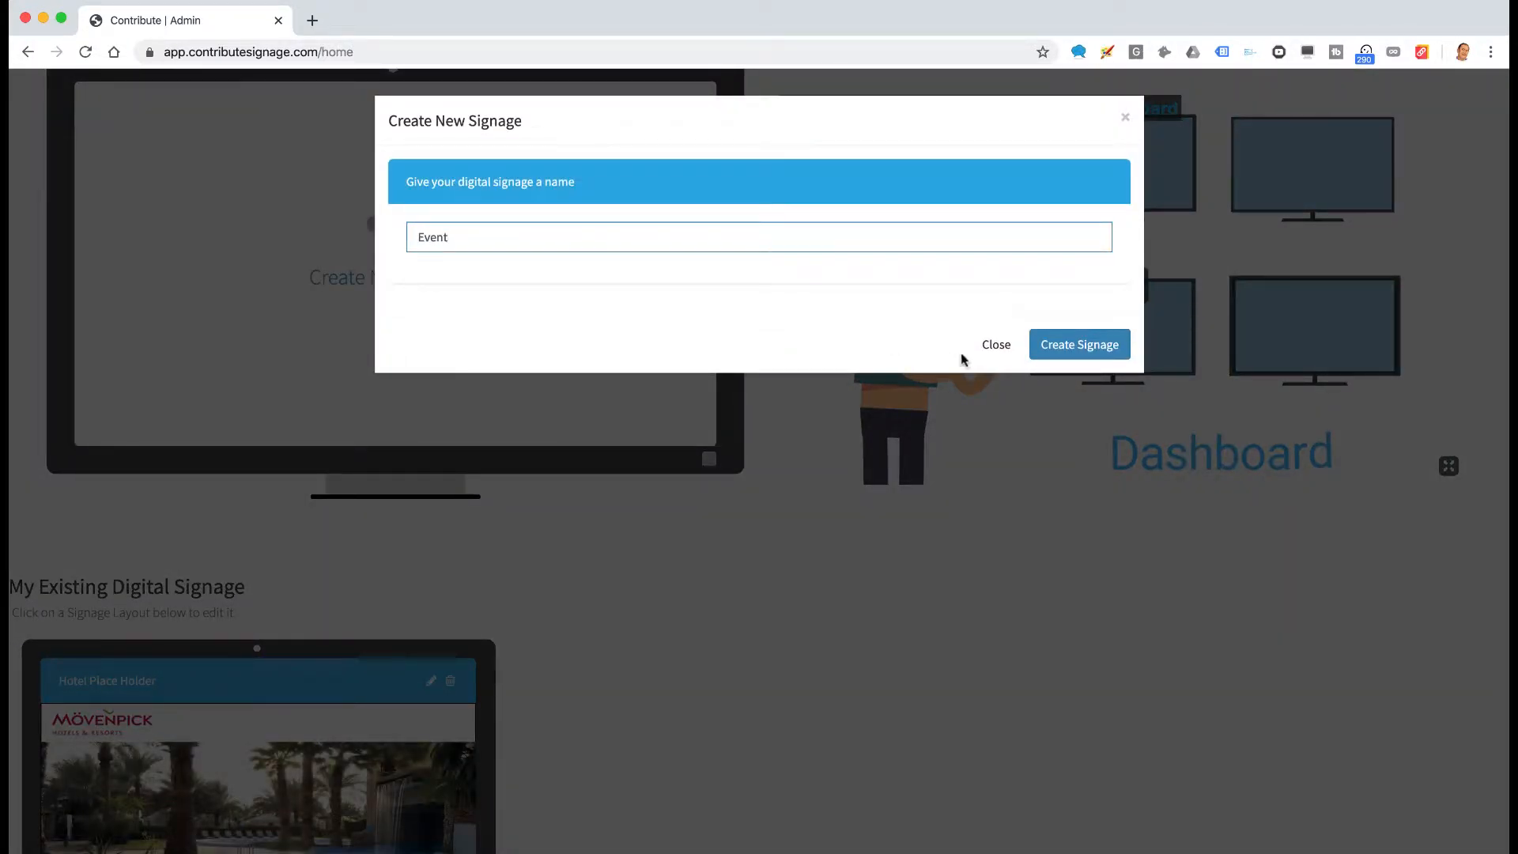
click(1092, 352)
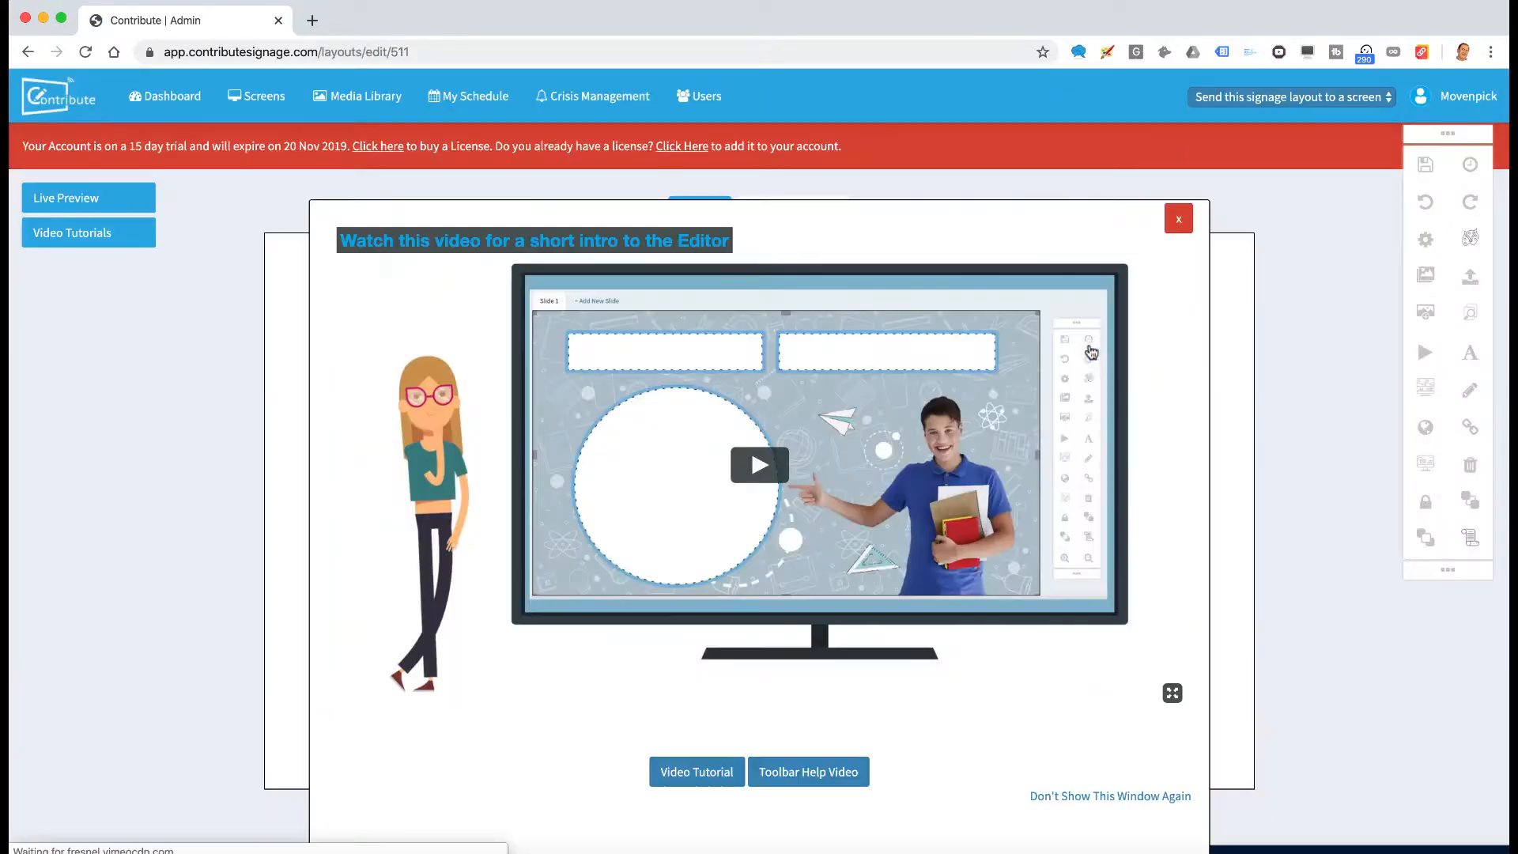
Close the intro video and place the gallery's Mövenpick logo in the slide's top-left corner
click(1185, 223)
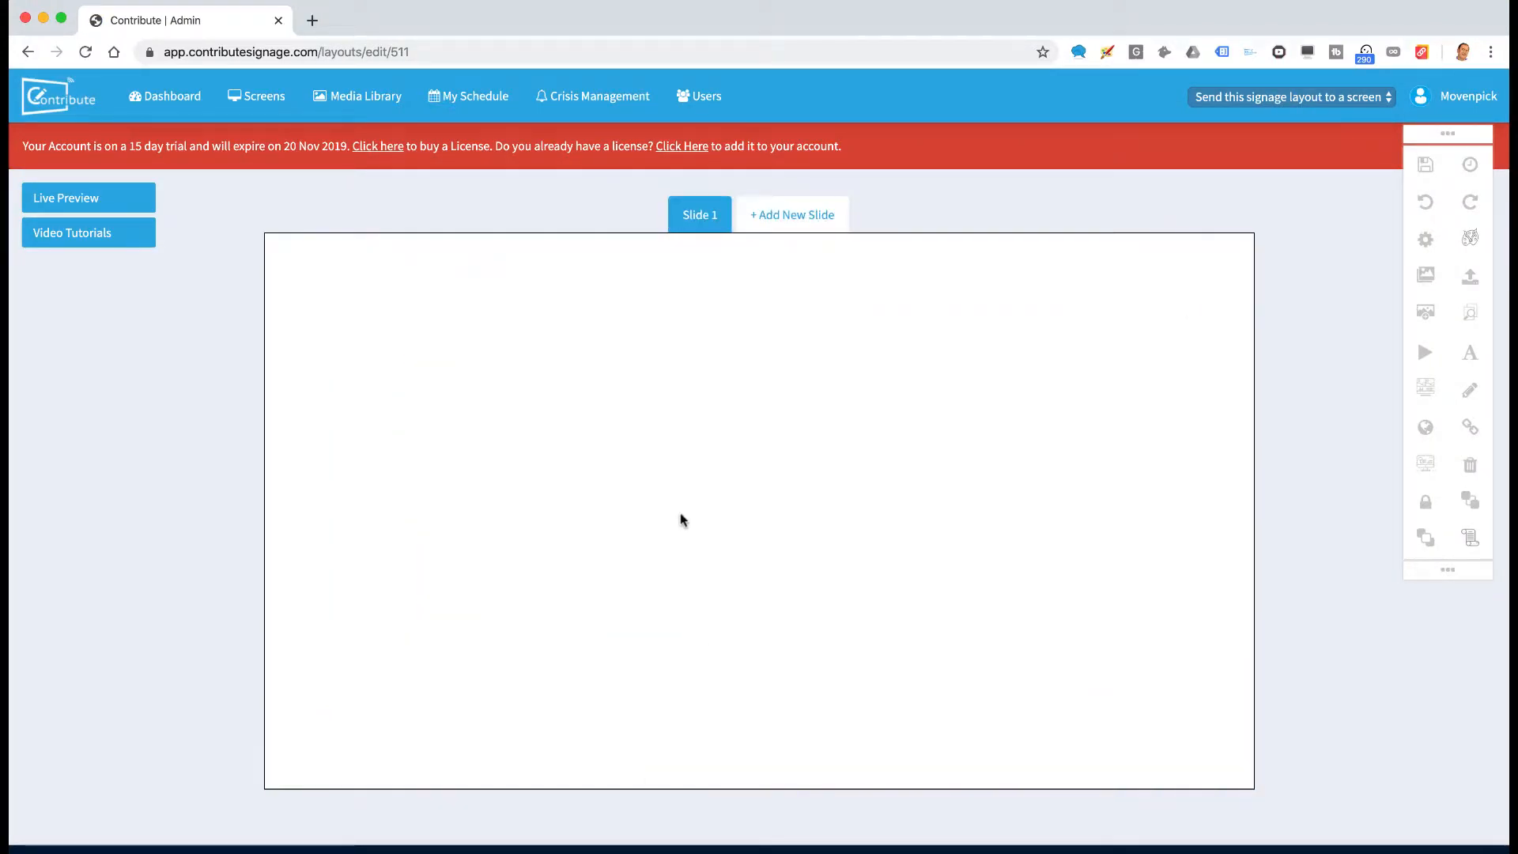
click(1429, 318)
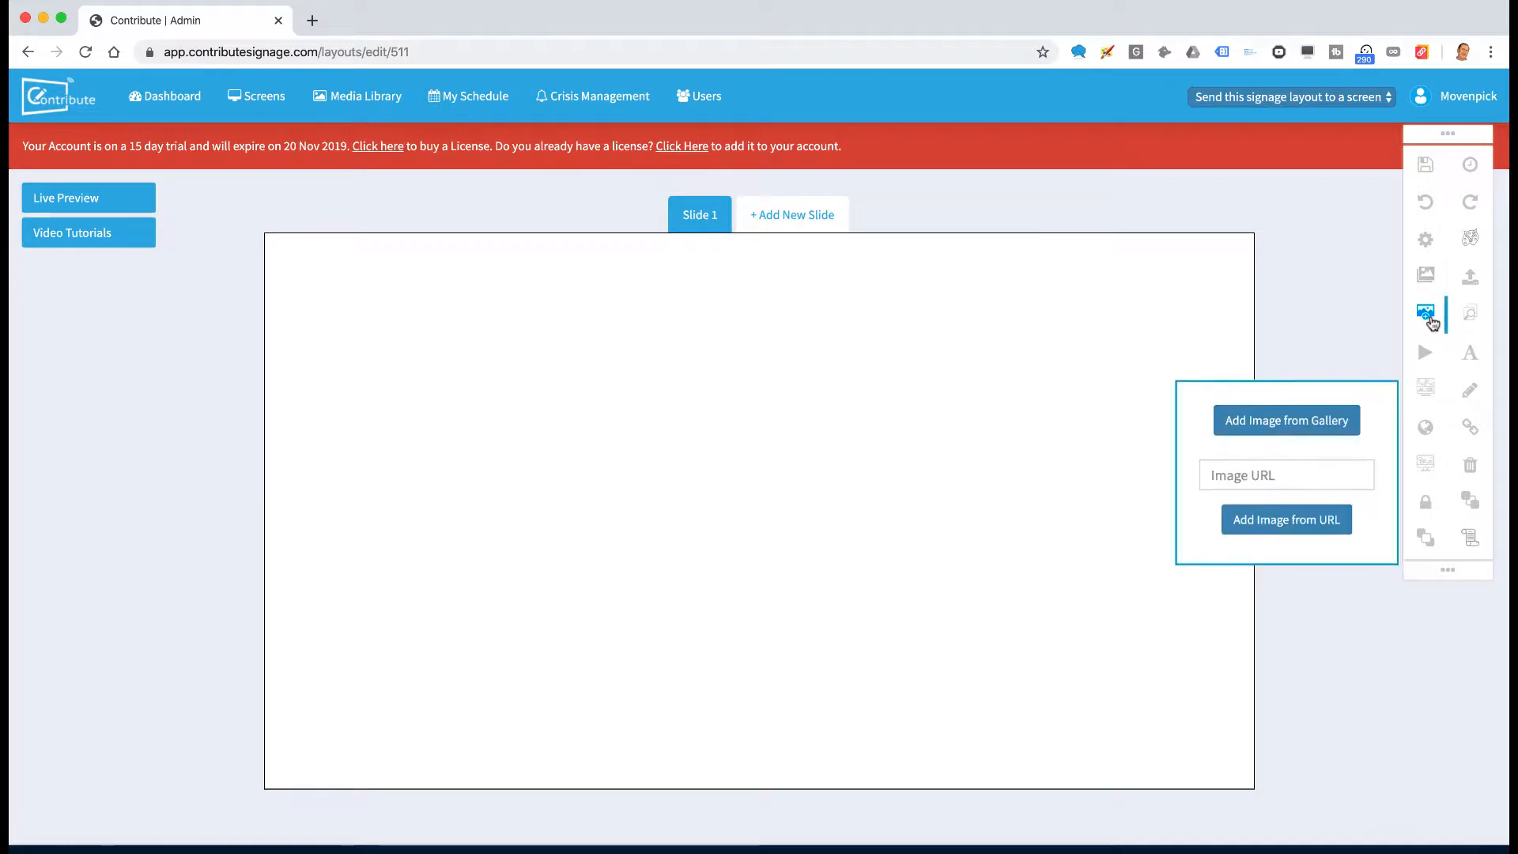
click(1274, 366)
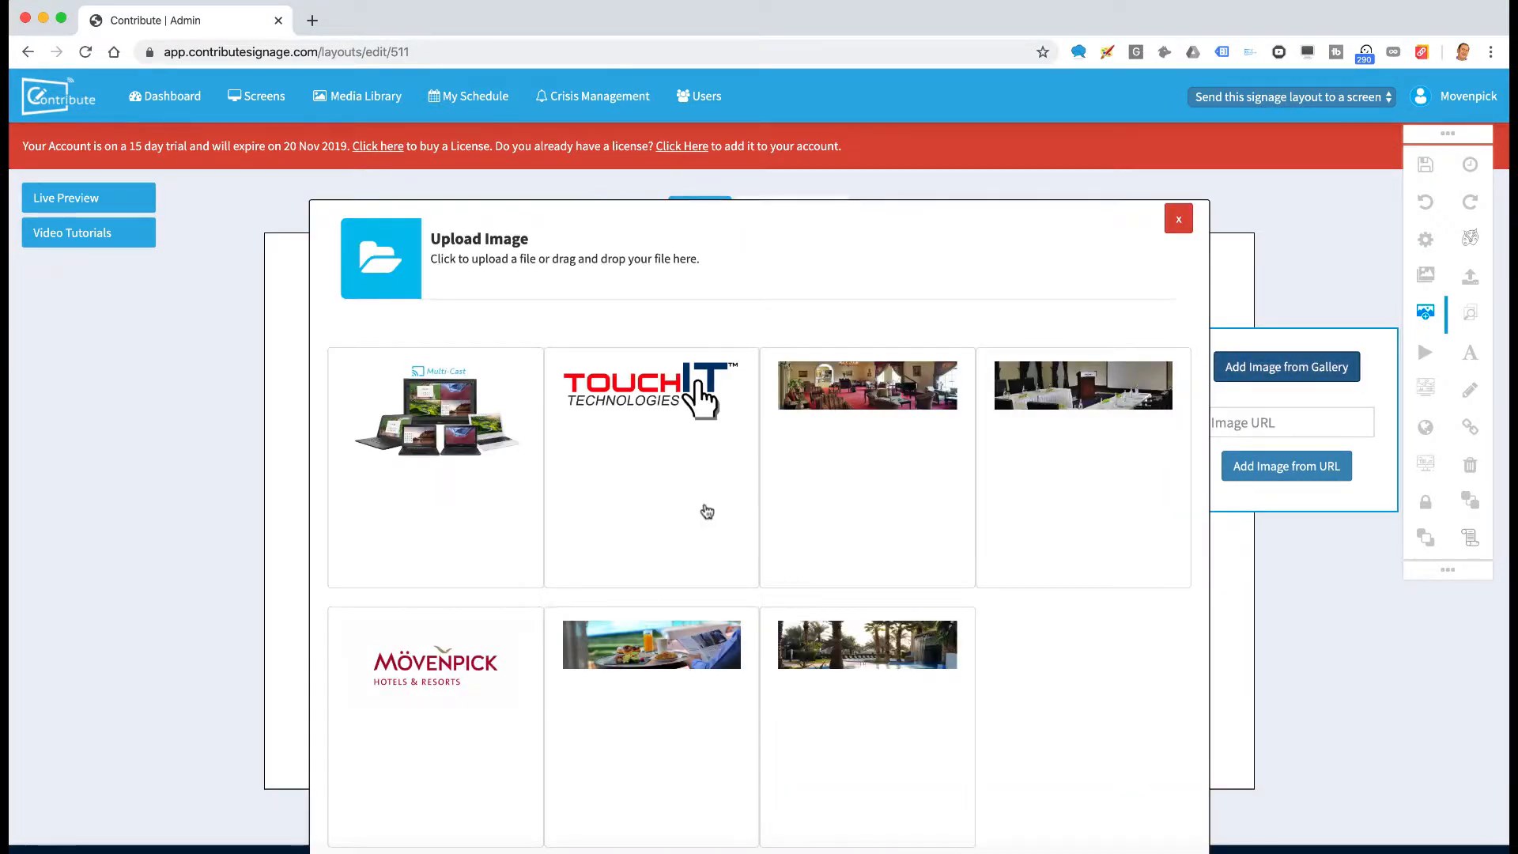
click(402, 680)
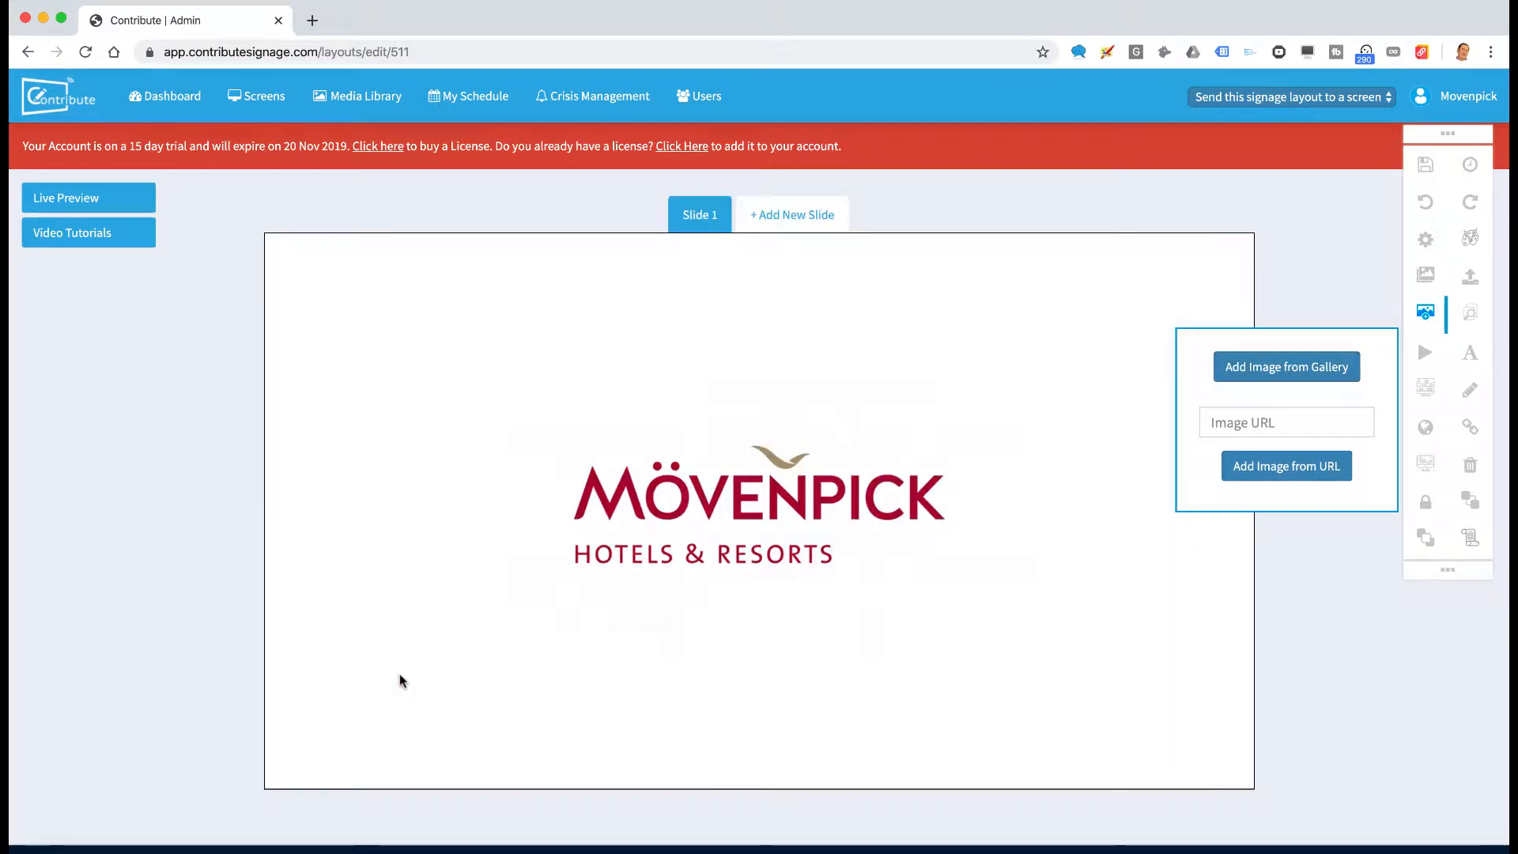
click(500, 430)
drag(500, 431, 417, 340)
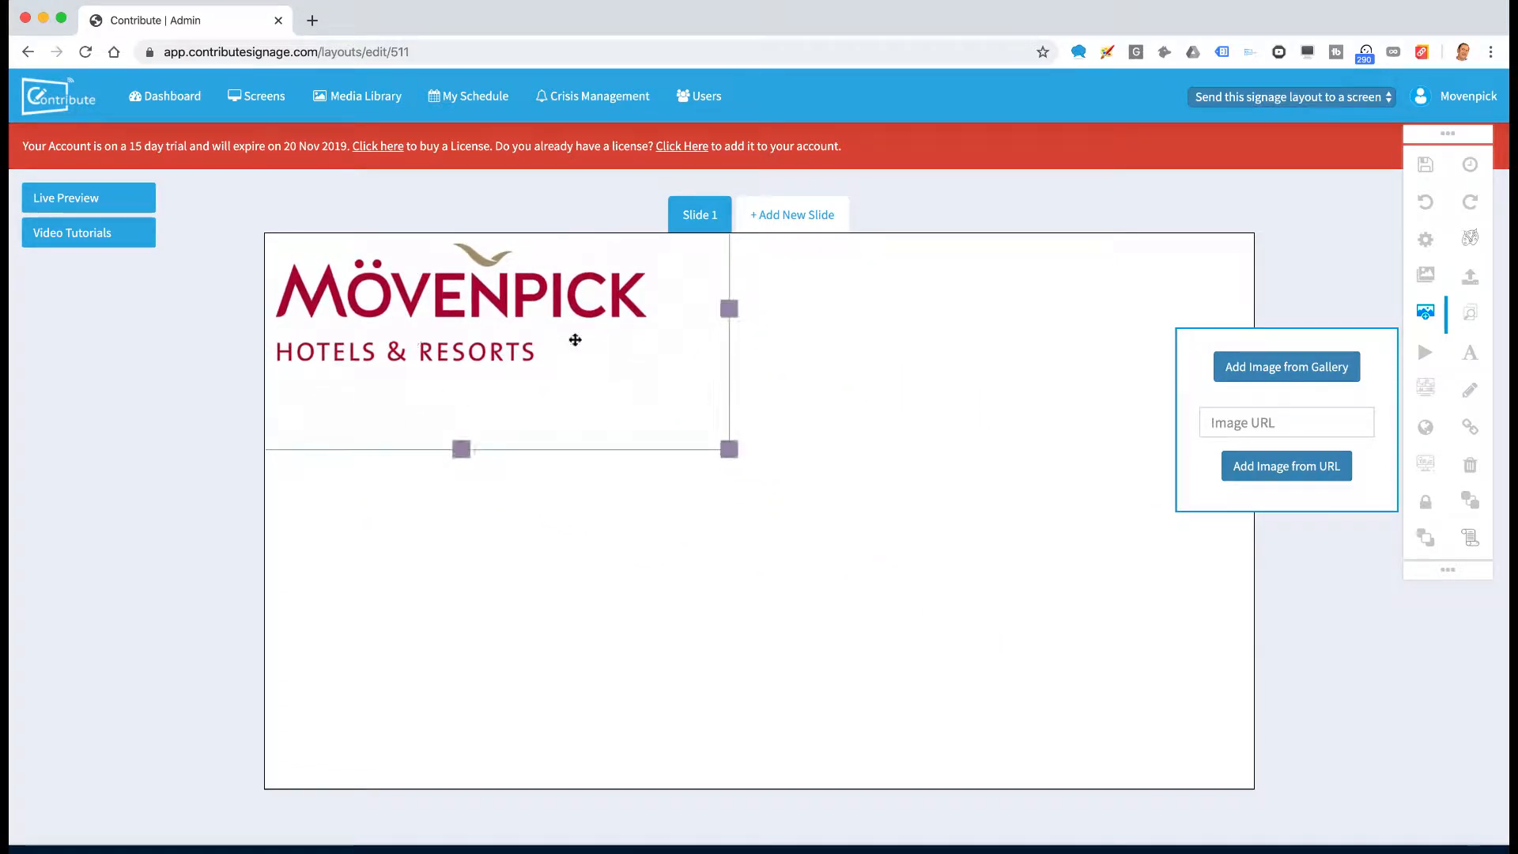
click(1153, 434)
Add the TouchIT logo from the gallery, resized, at the slide's lower right
click(1286, 366)
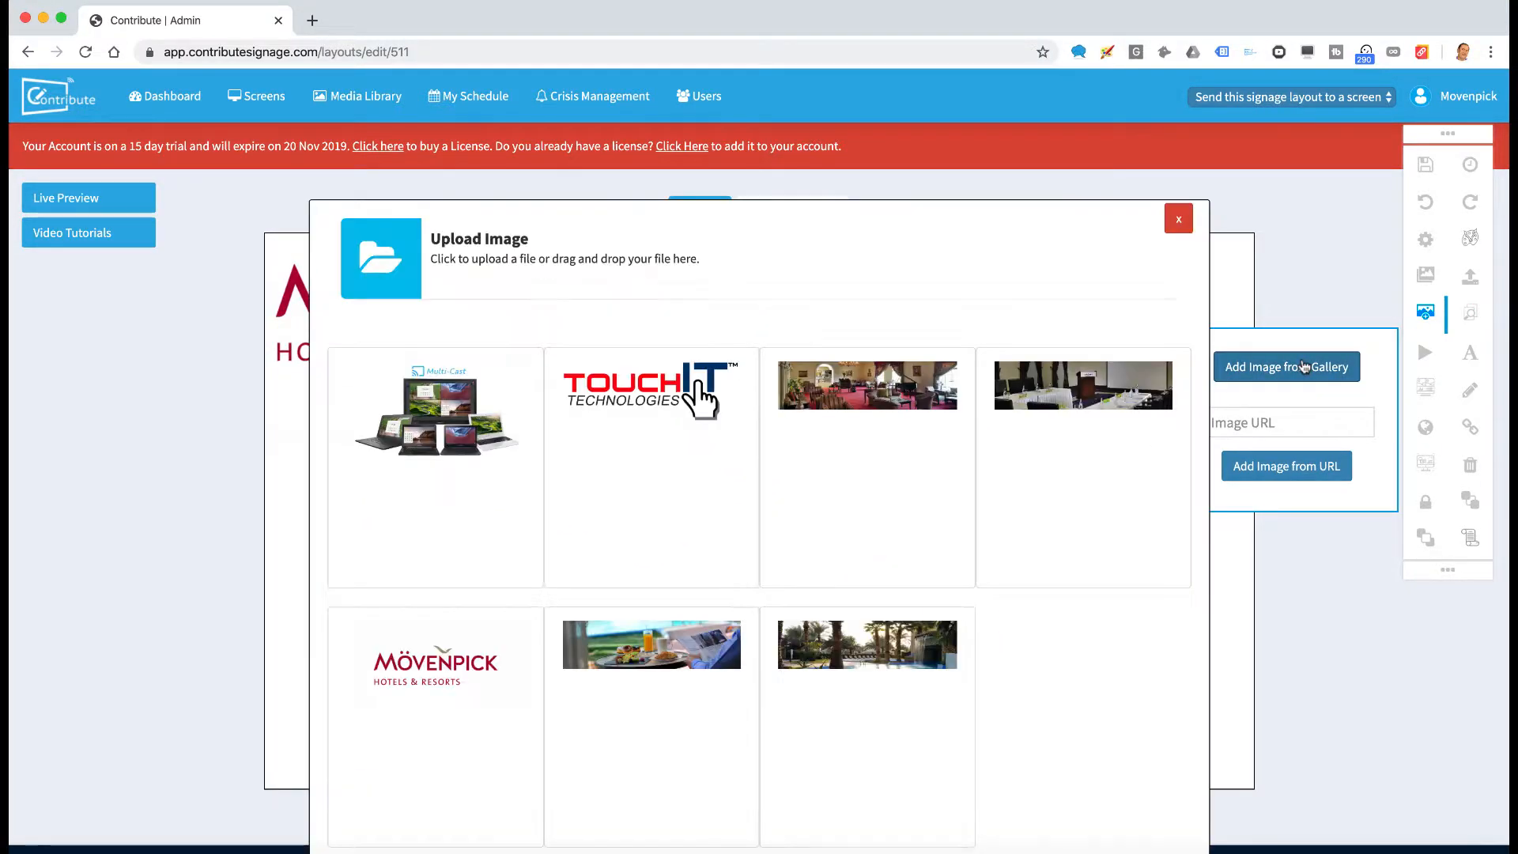
click(655, 412)
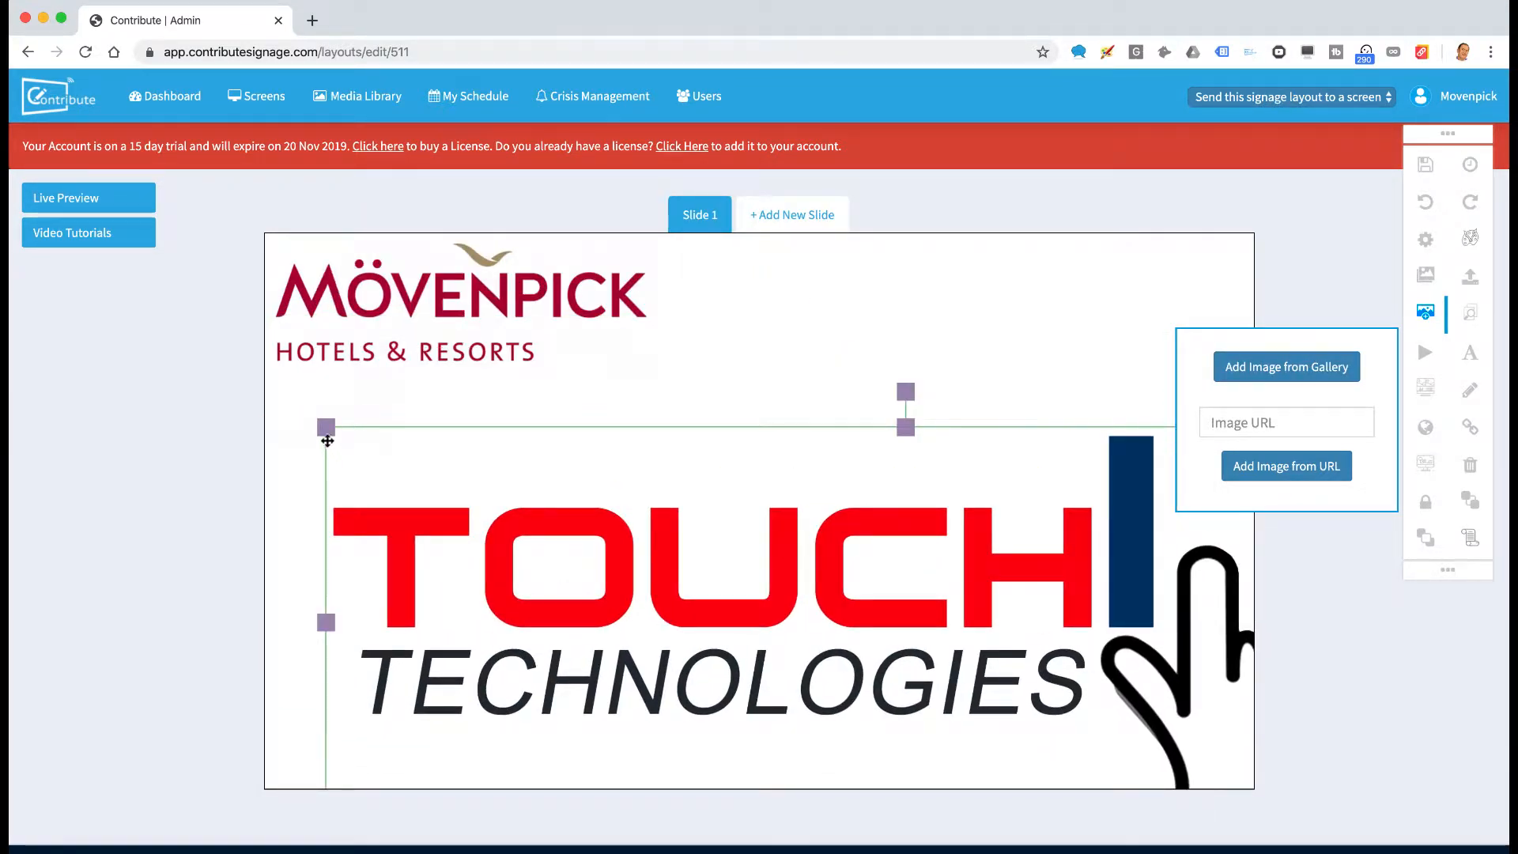
drag(326, 428, 1107, 645)
drag(1136, 710, 804, 590)
drag(1156, 559, 1065, 580)
drag(927, 653, 1020, 668)
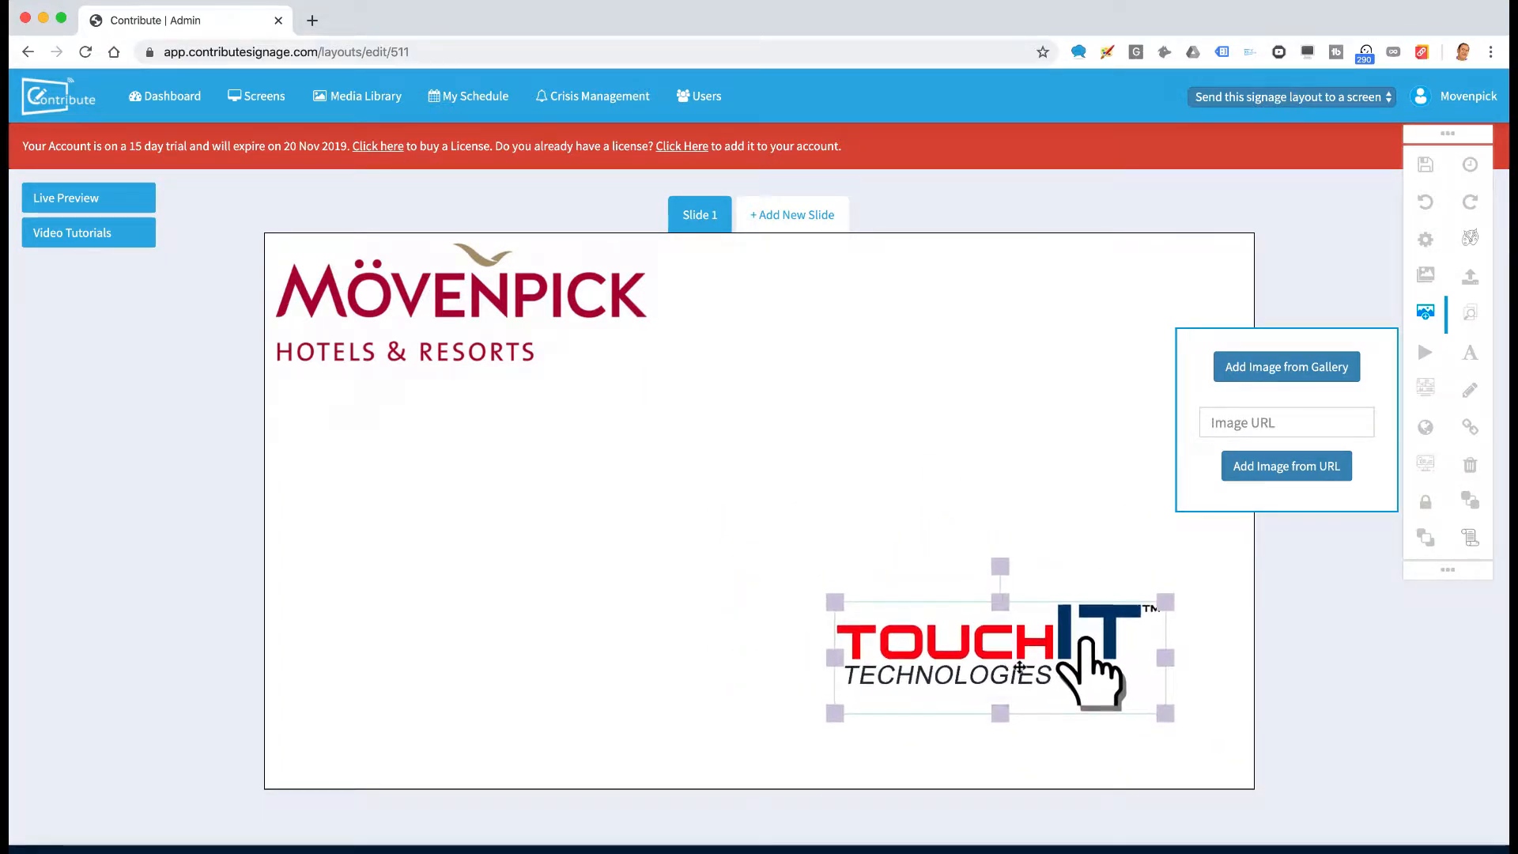
Add the Multi-Cast laptops image at the lower left and nudge the TouchIT logo up
click(1295, 367)
click(459, 429)
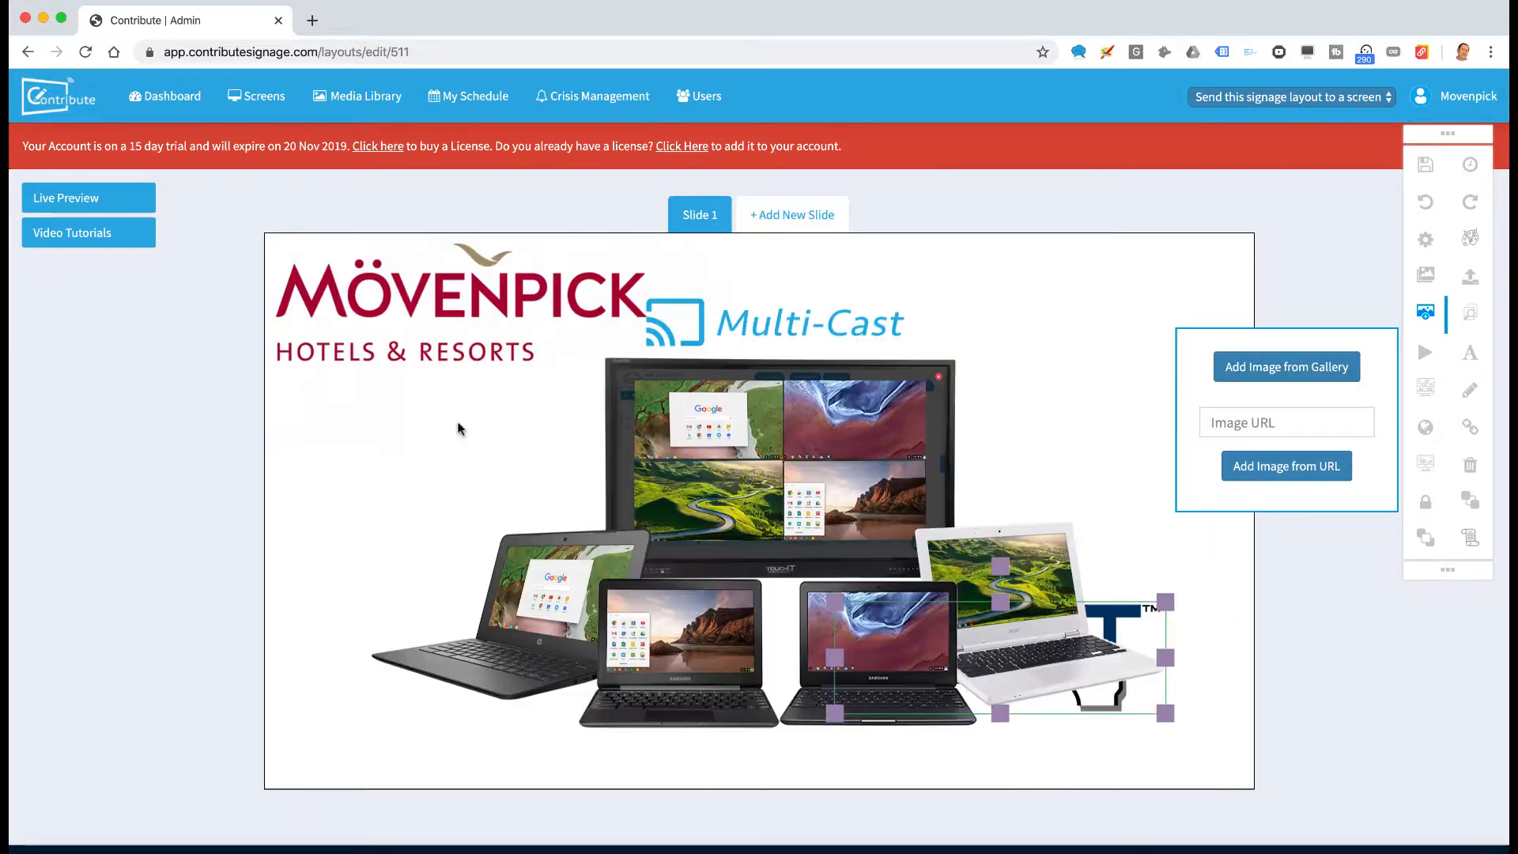
drag(1132, 293, 628, 568)
drag(424, 658, 549, 524)
drag(965, 671, 982, 630)
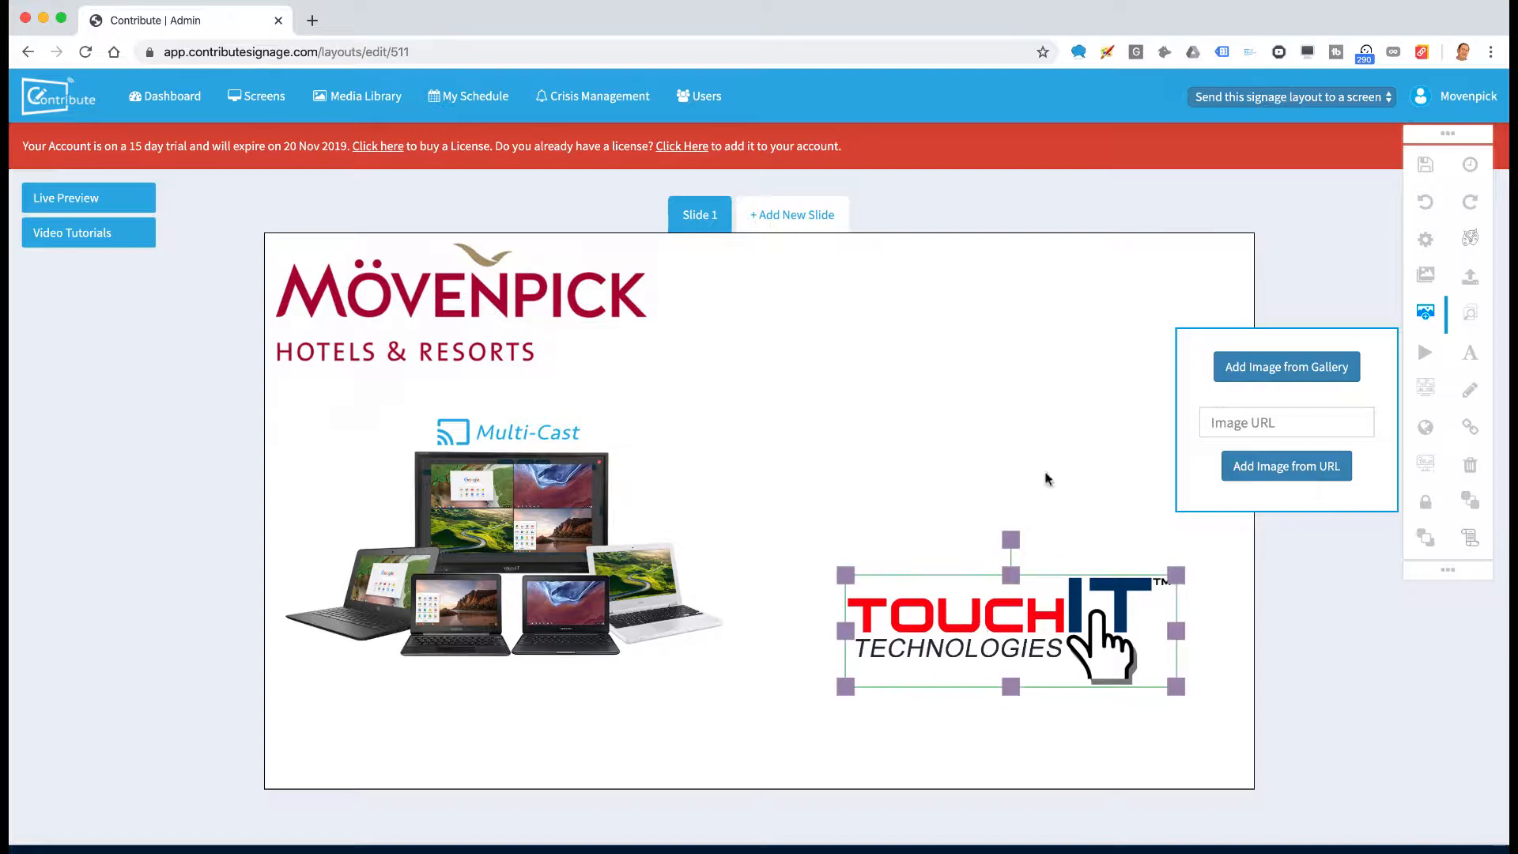
click(1045, 475)
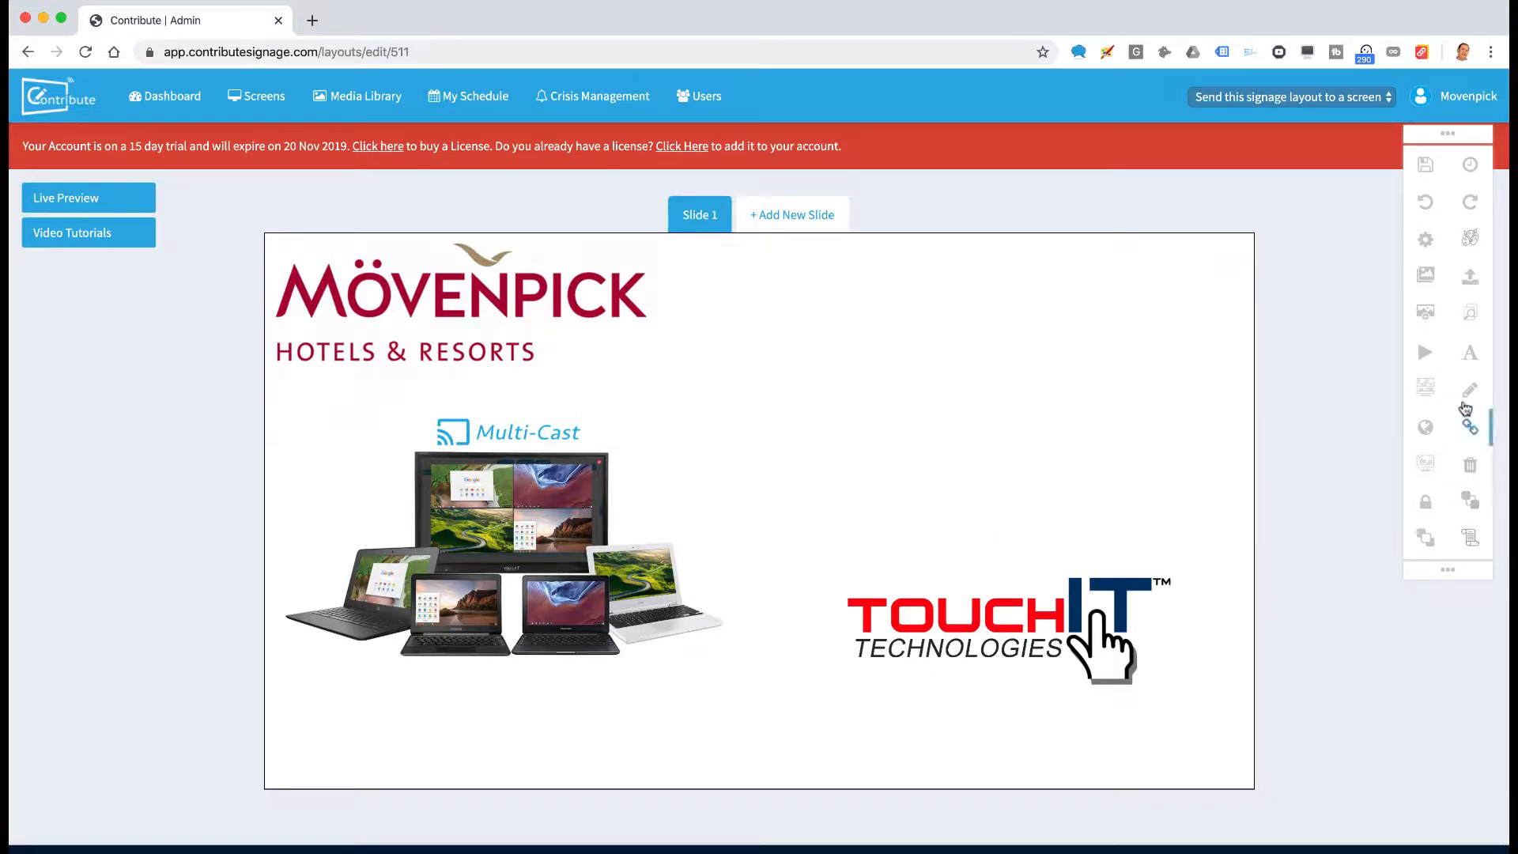
Add a 'Conference Room 1' text, enlarge it and place it at the slide's top right
click(1470, 352)
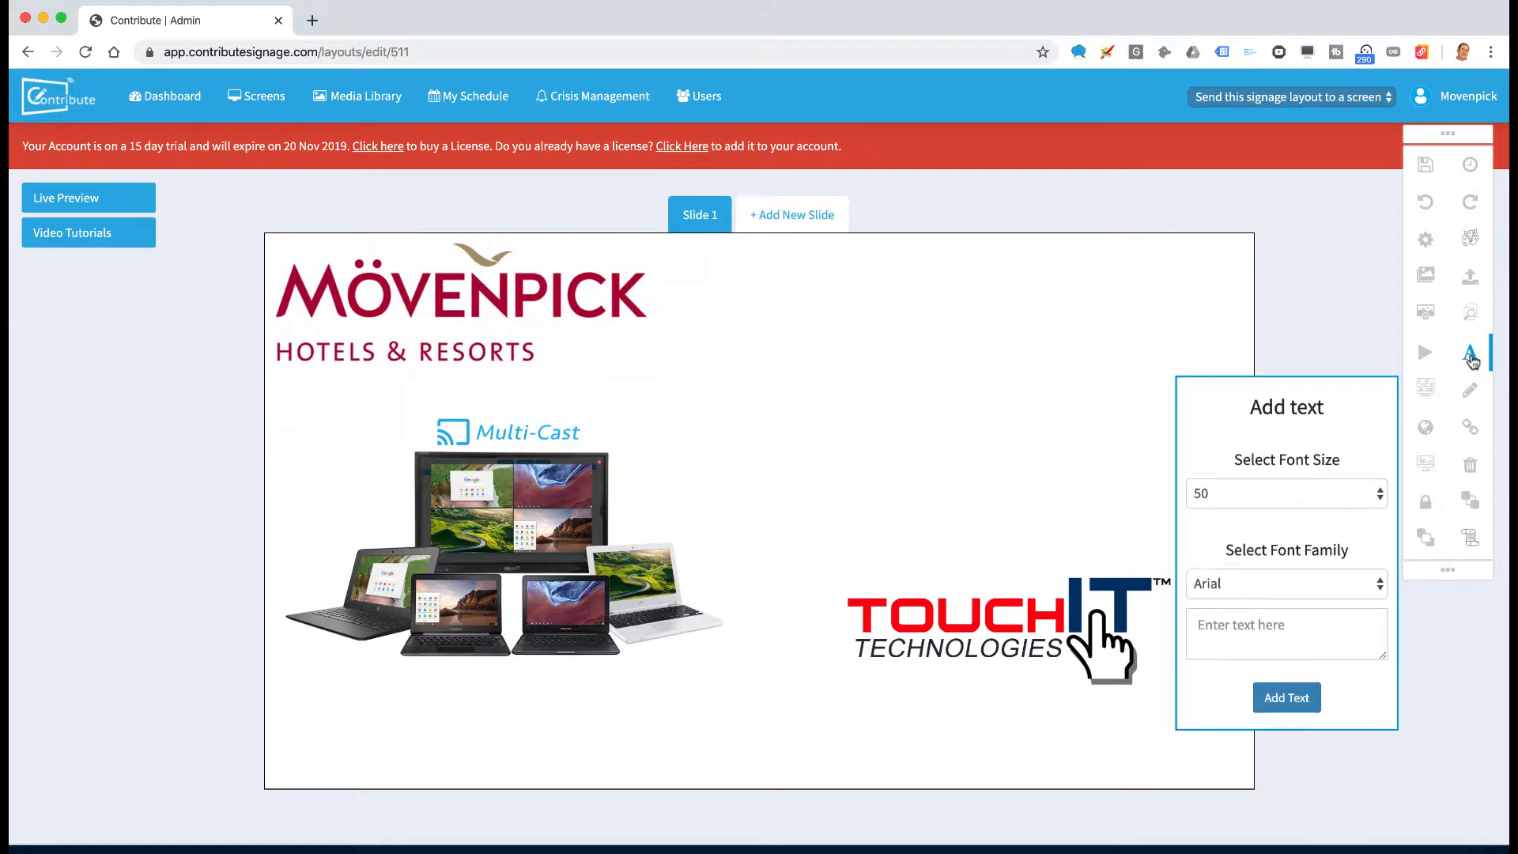
click(1241, 618)
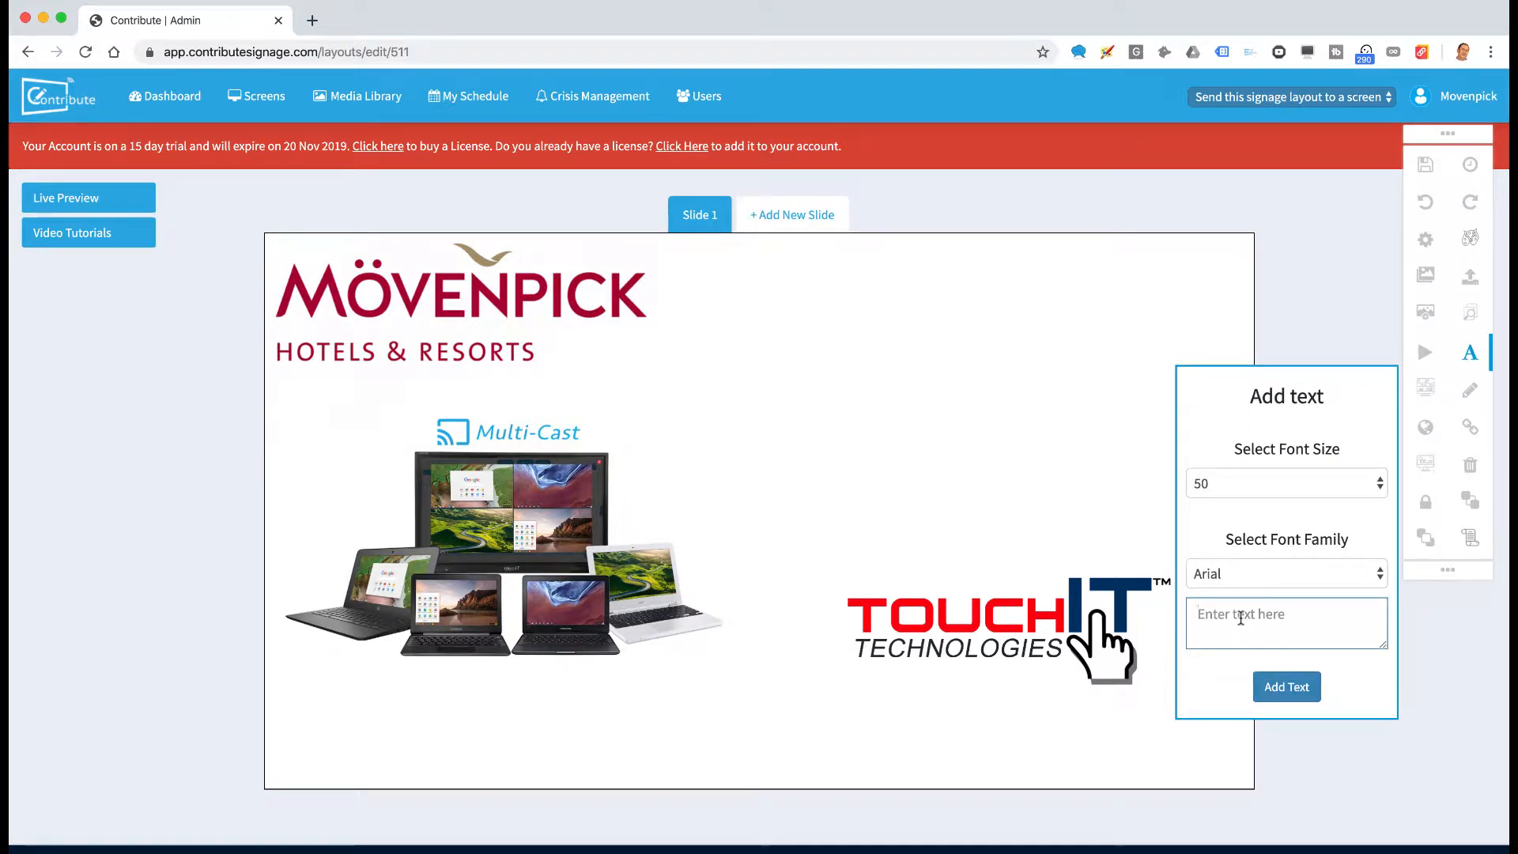
text(Conference Ro)
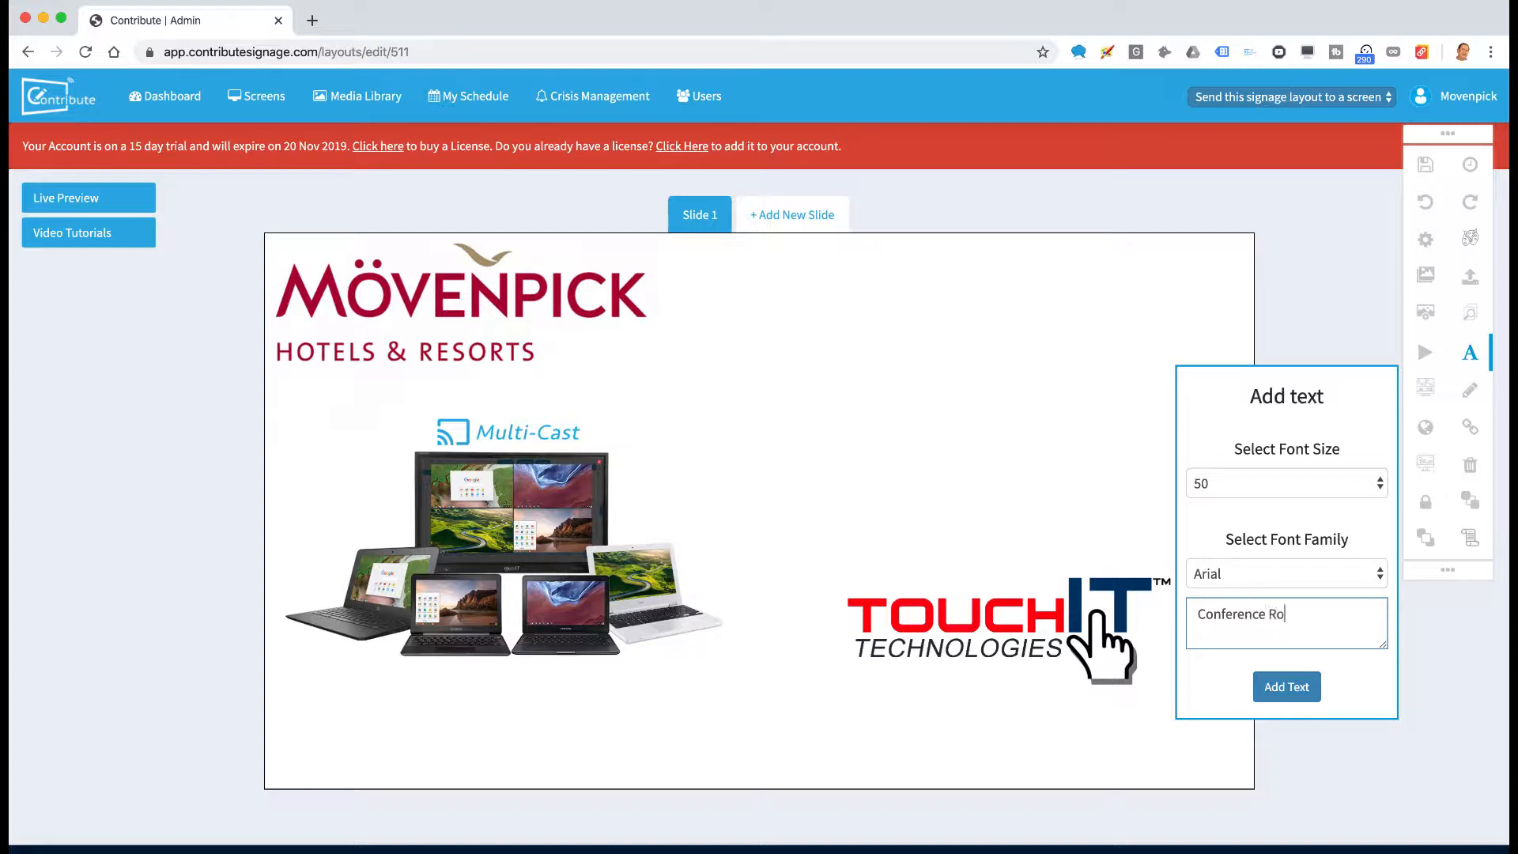
text(om 1)
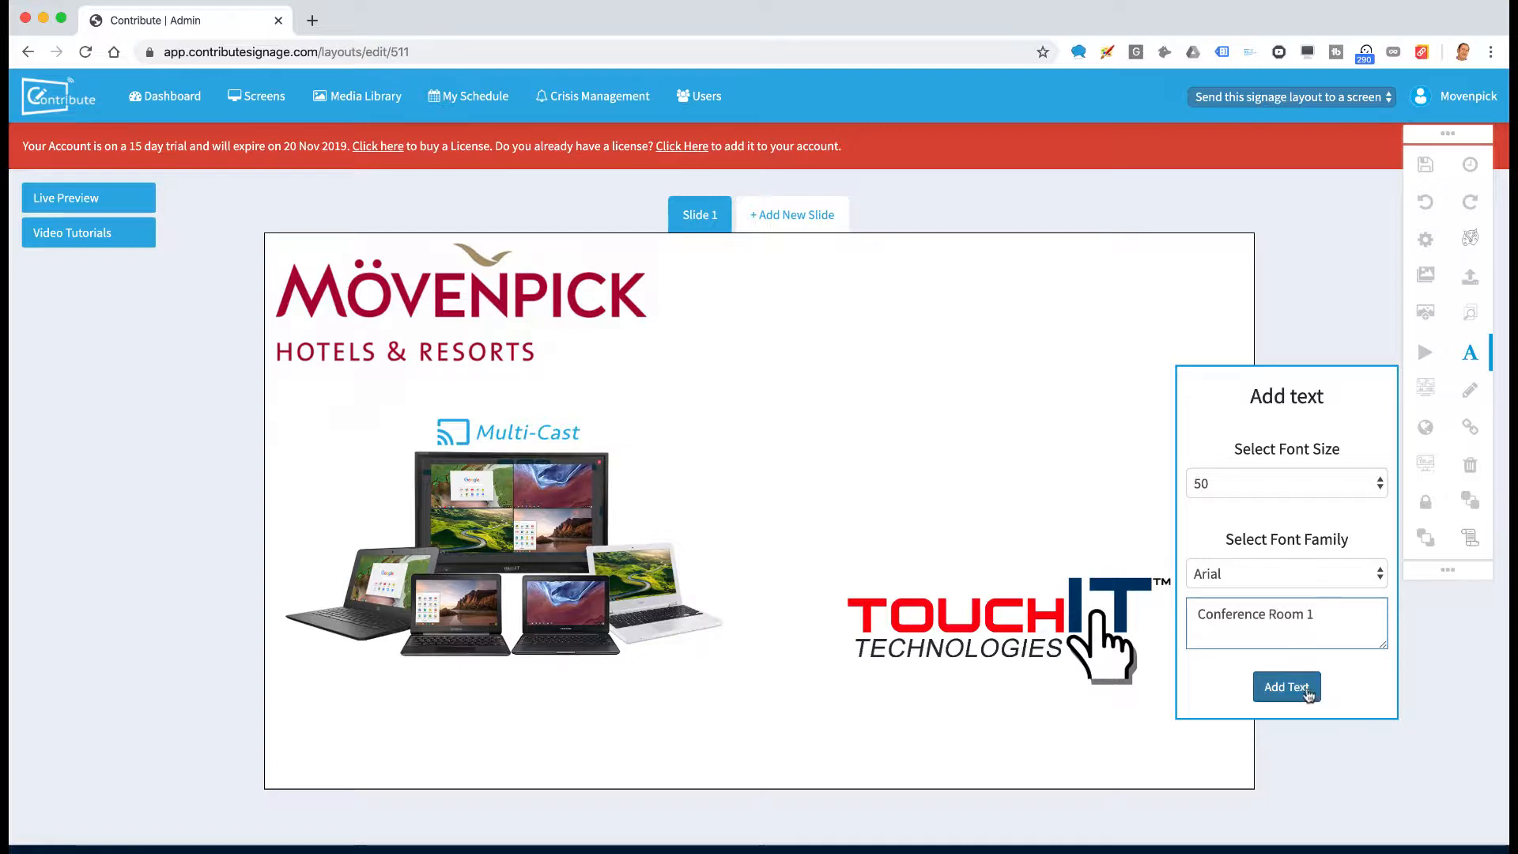
click(1286, 685)
drag(1129, 533, 1101, 468)
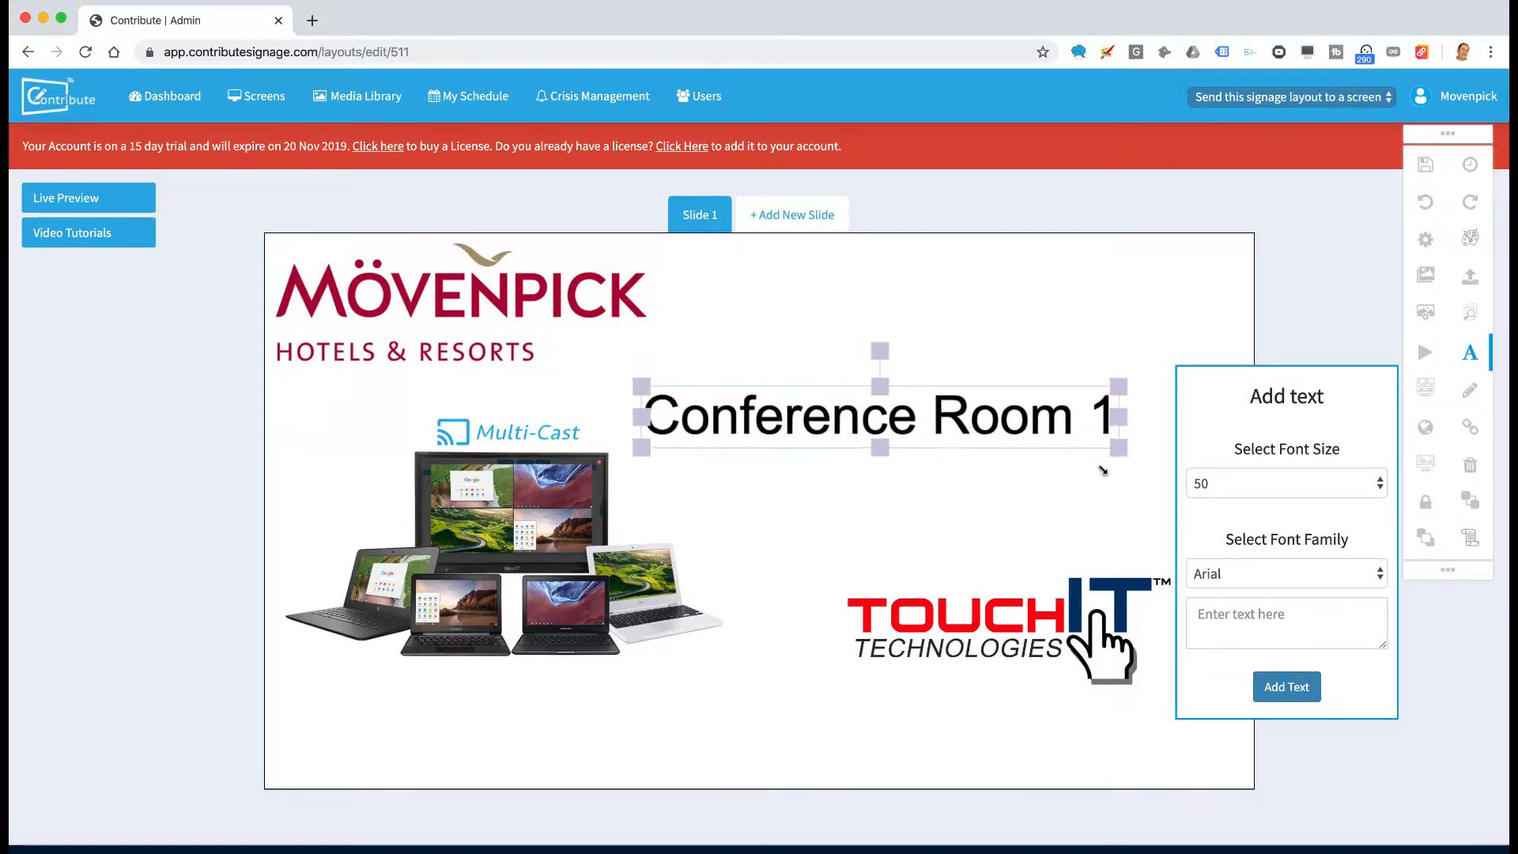
drag(951, 440, 1042, 321)
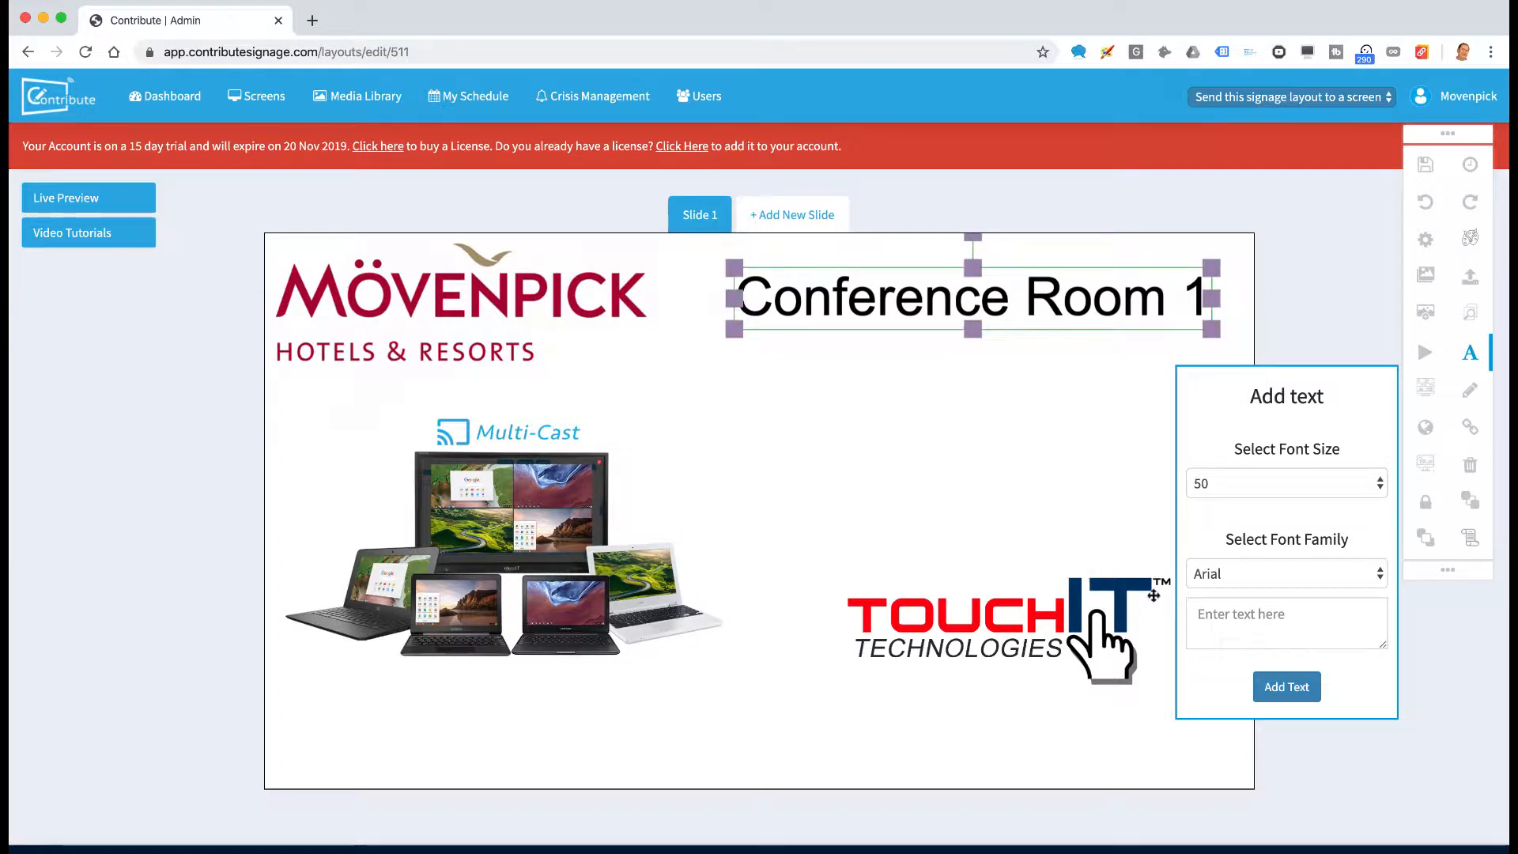
Add an enlarged 'Welcome to' text and move the TouchIT logo up directly beneath it
click(1265, 614)
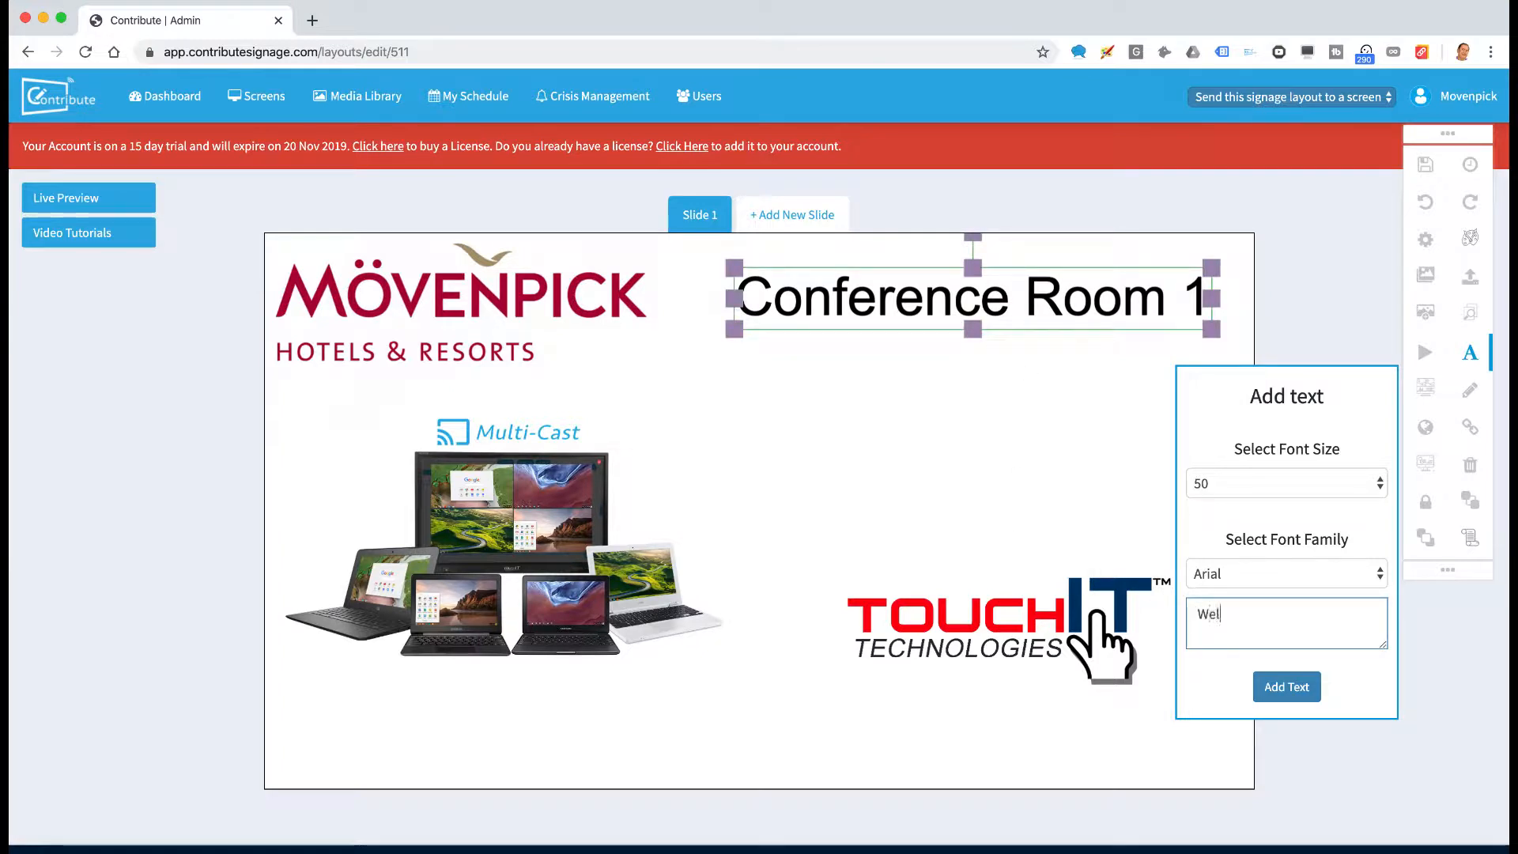
text(Welcome to)
click(1287, 686)
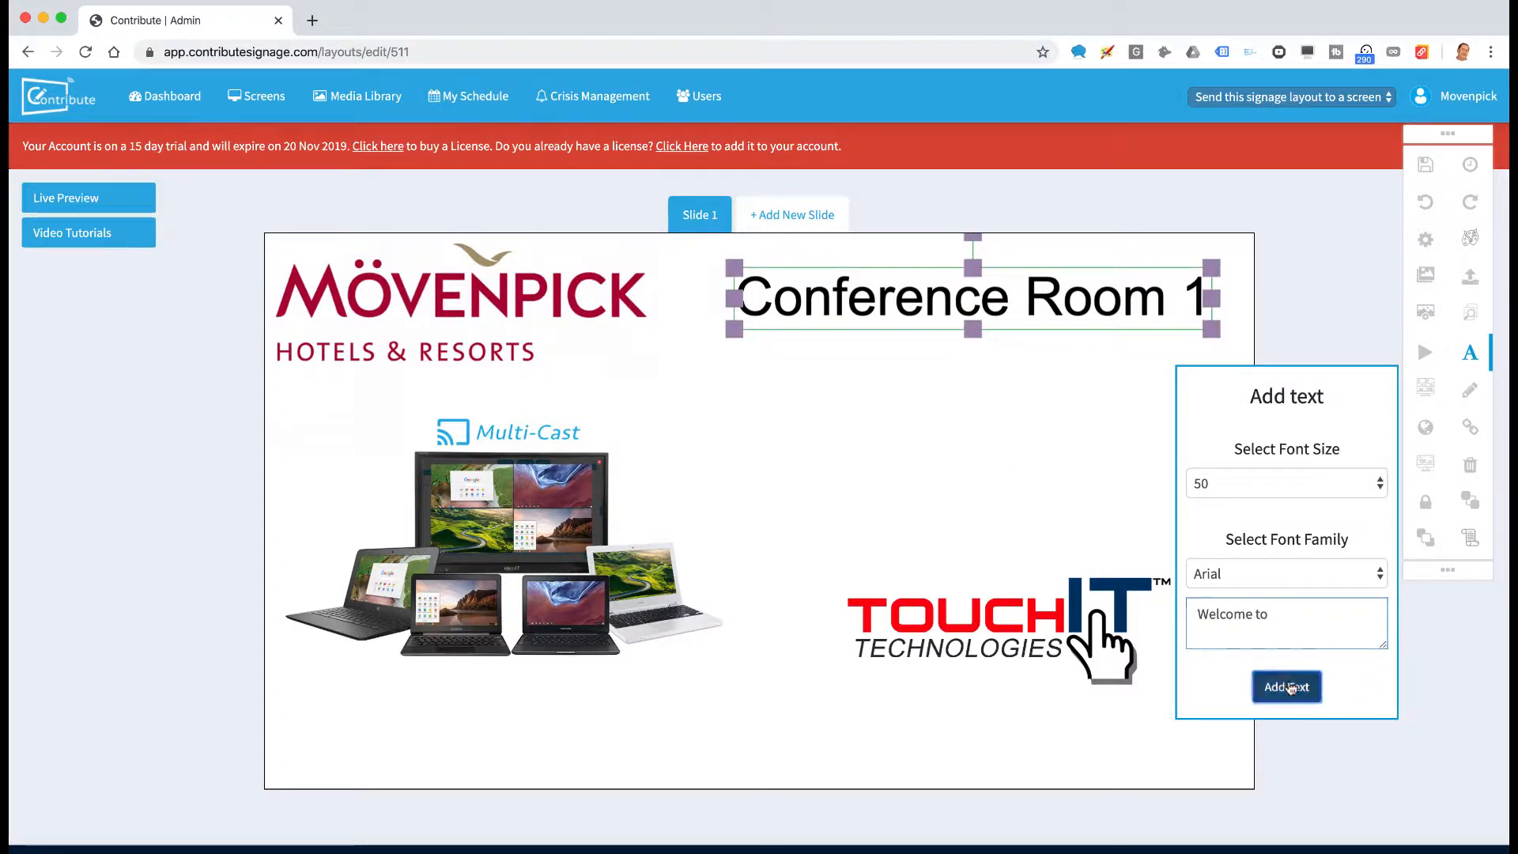
click(904, 518)
drag(904, 517, 940, 479)
mouse_move(1040, 503)
mouse_down()
mouse_move(1080, 514)
mouse_move(1067, 492)
mouse_up()
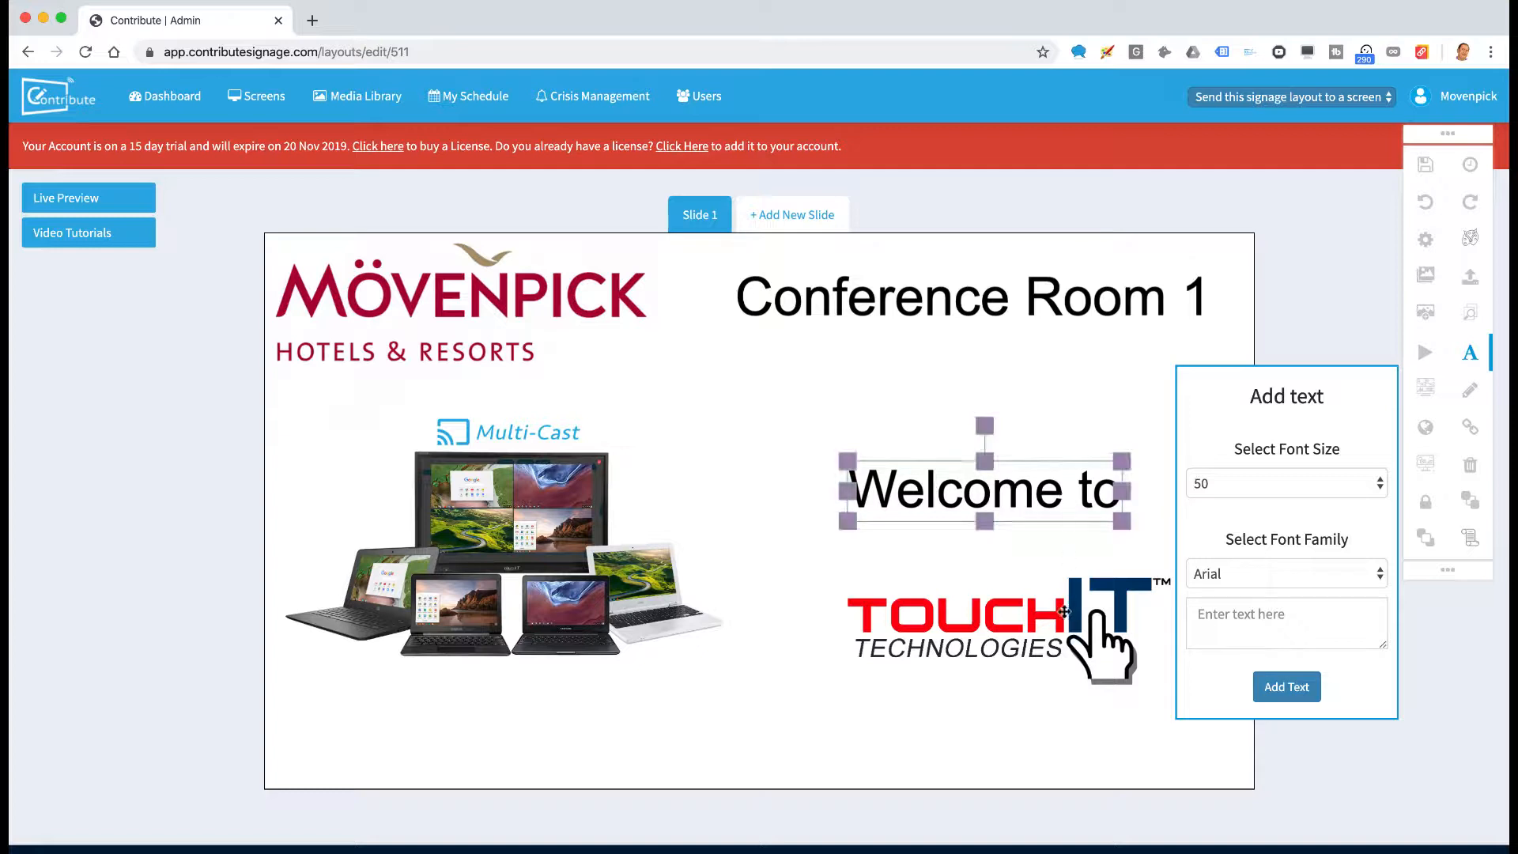
drag(1060, 630, 1048, 593)
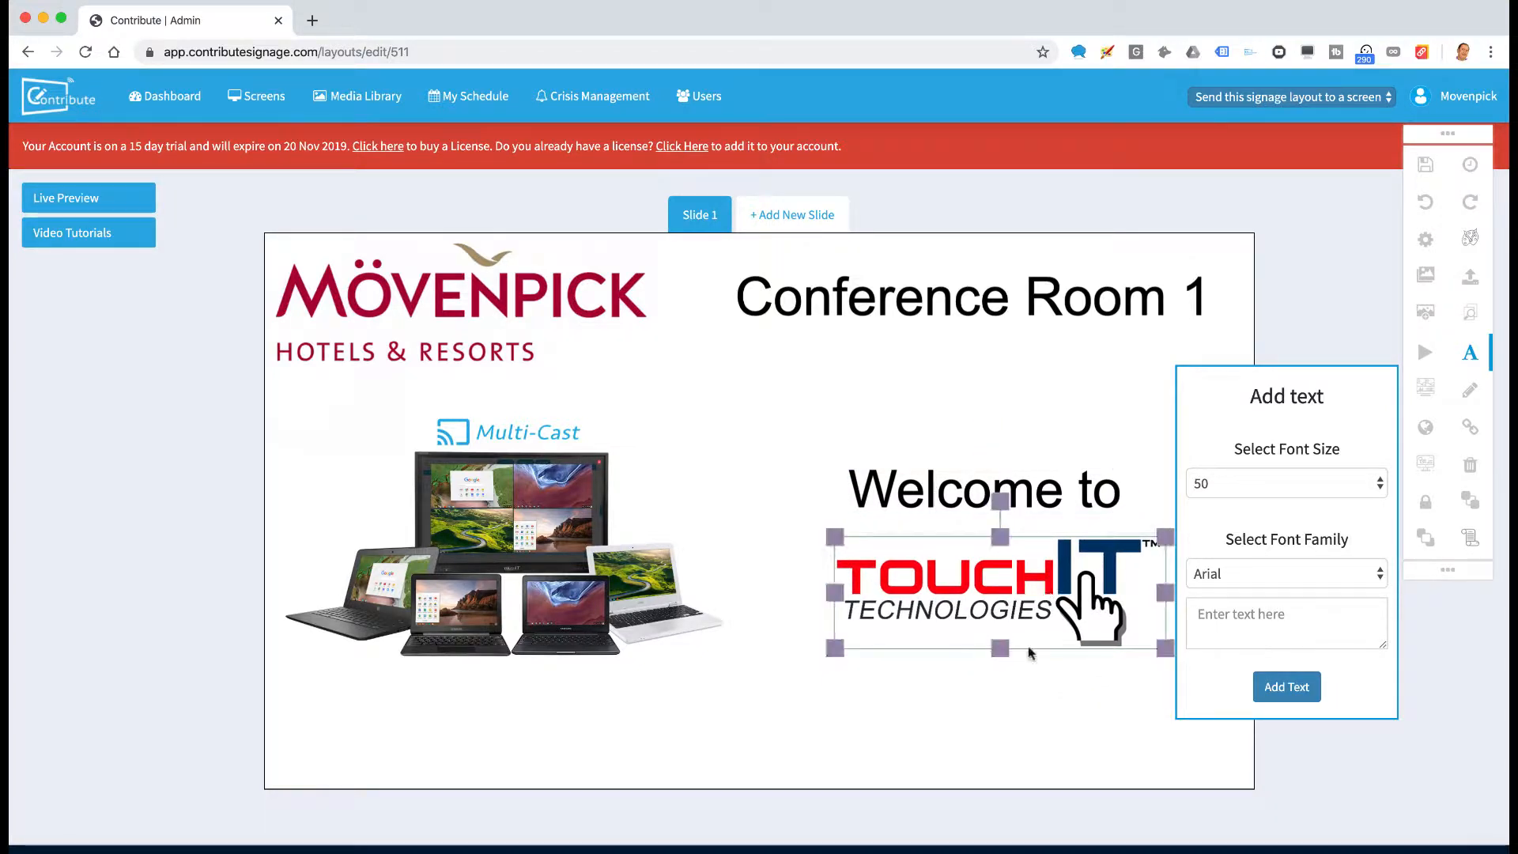
click(994, 719)
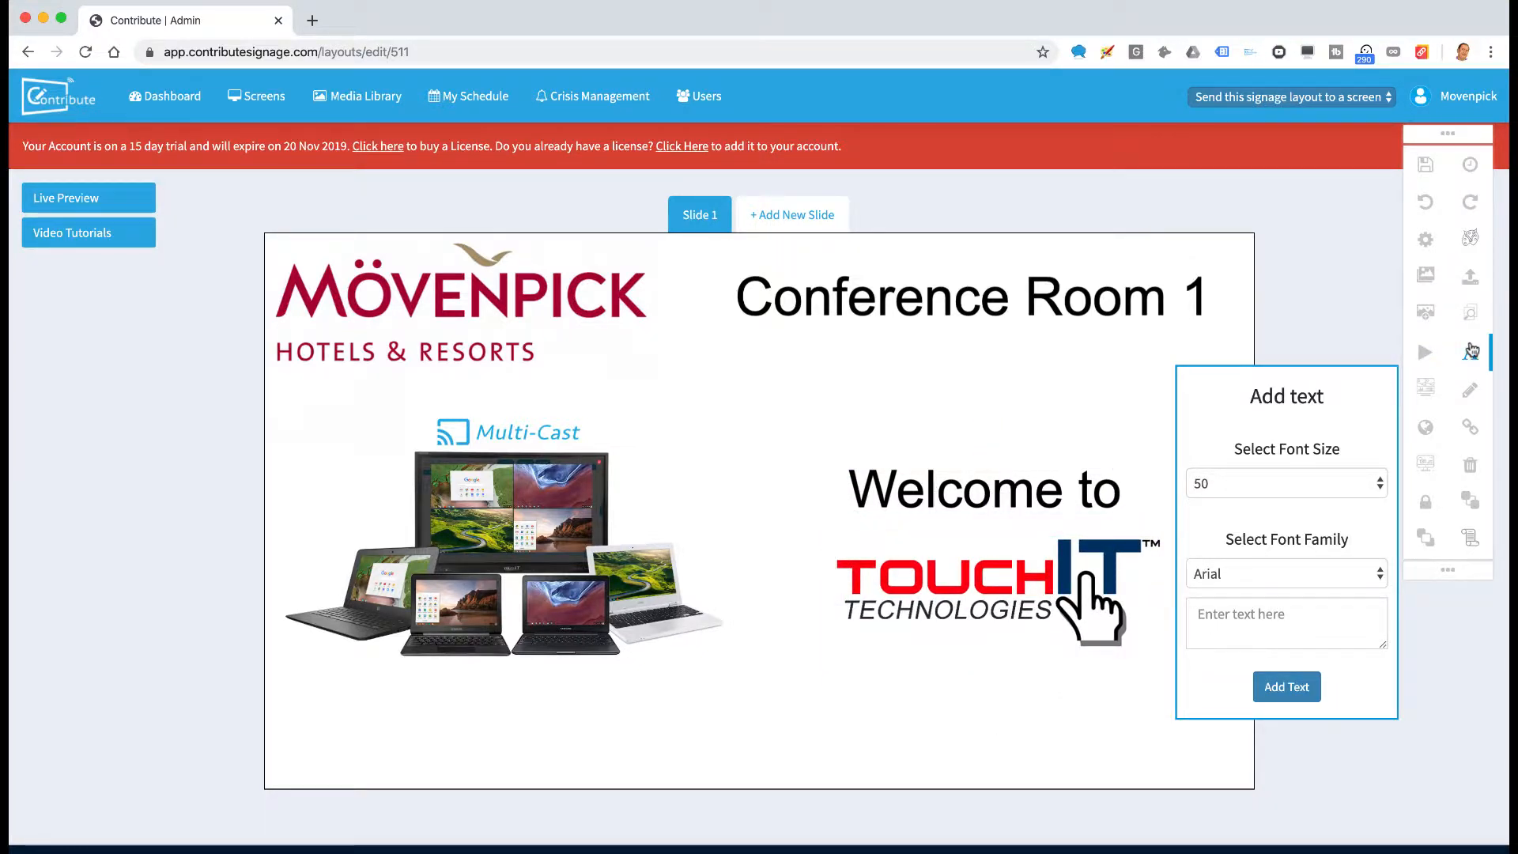
In Text Scroll Settings, set the scroll Animation Type to Right
click(1472, 537)
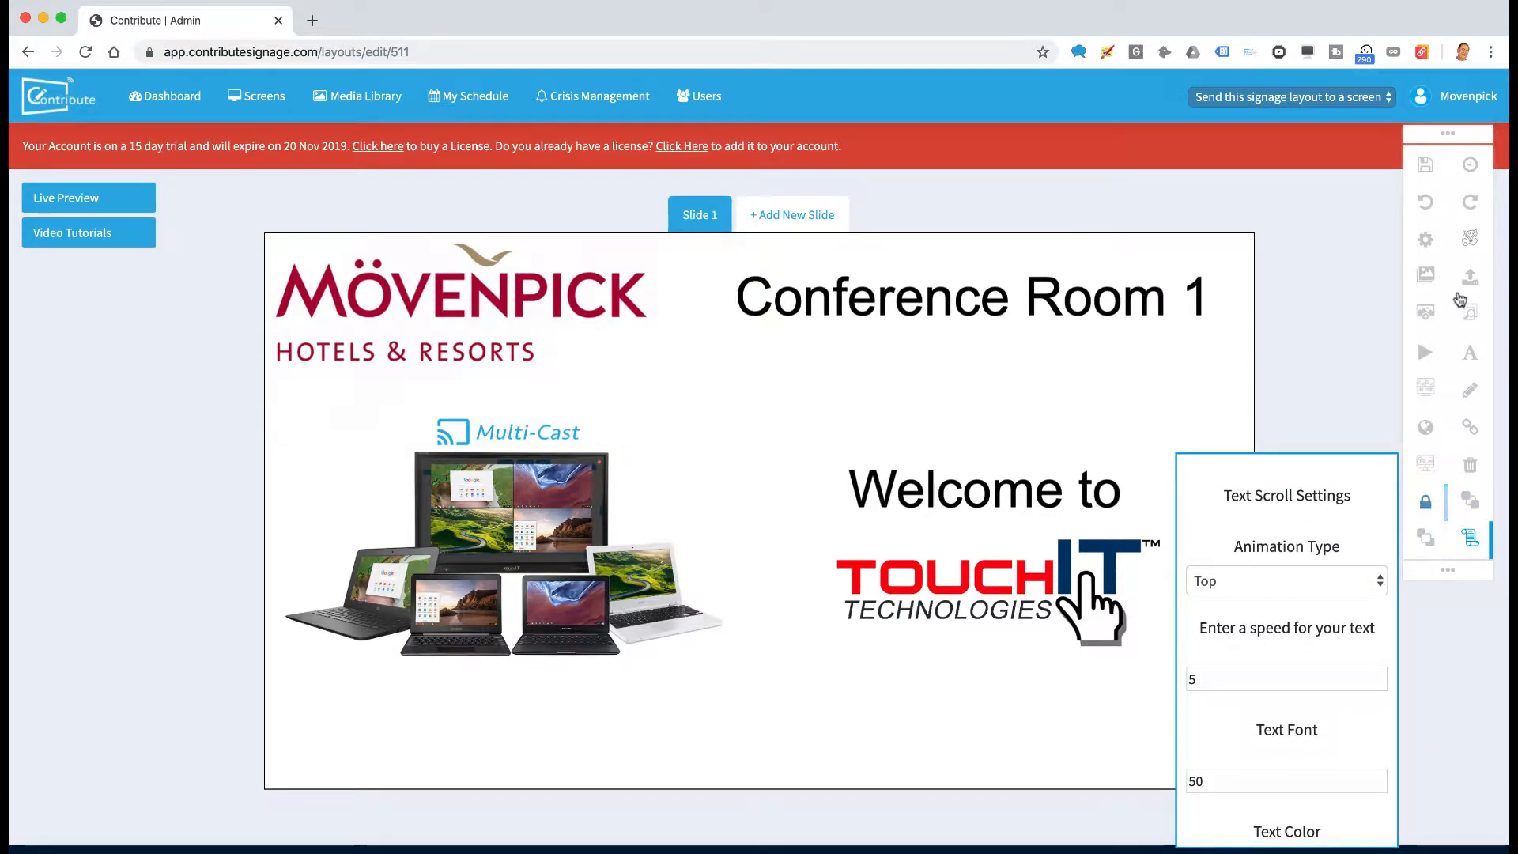
drag(1448, 132, 1427, 30)
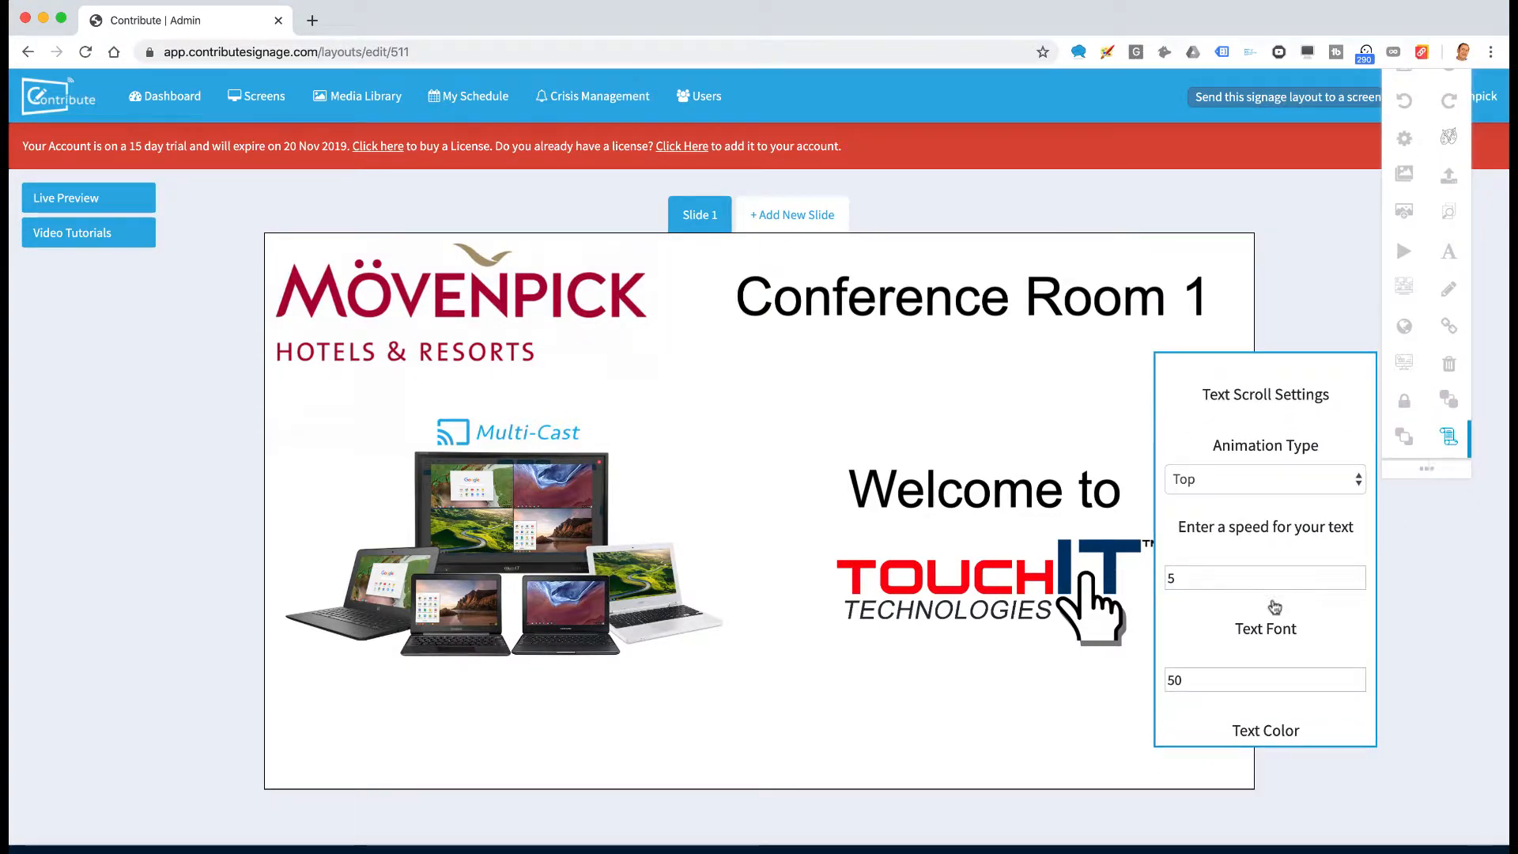
scroll(1275, 607, down, 5)
scroll(1252, 542, up, 5)
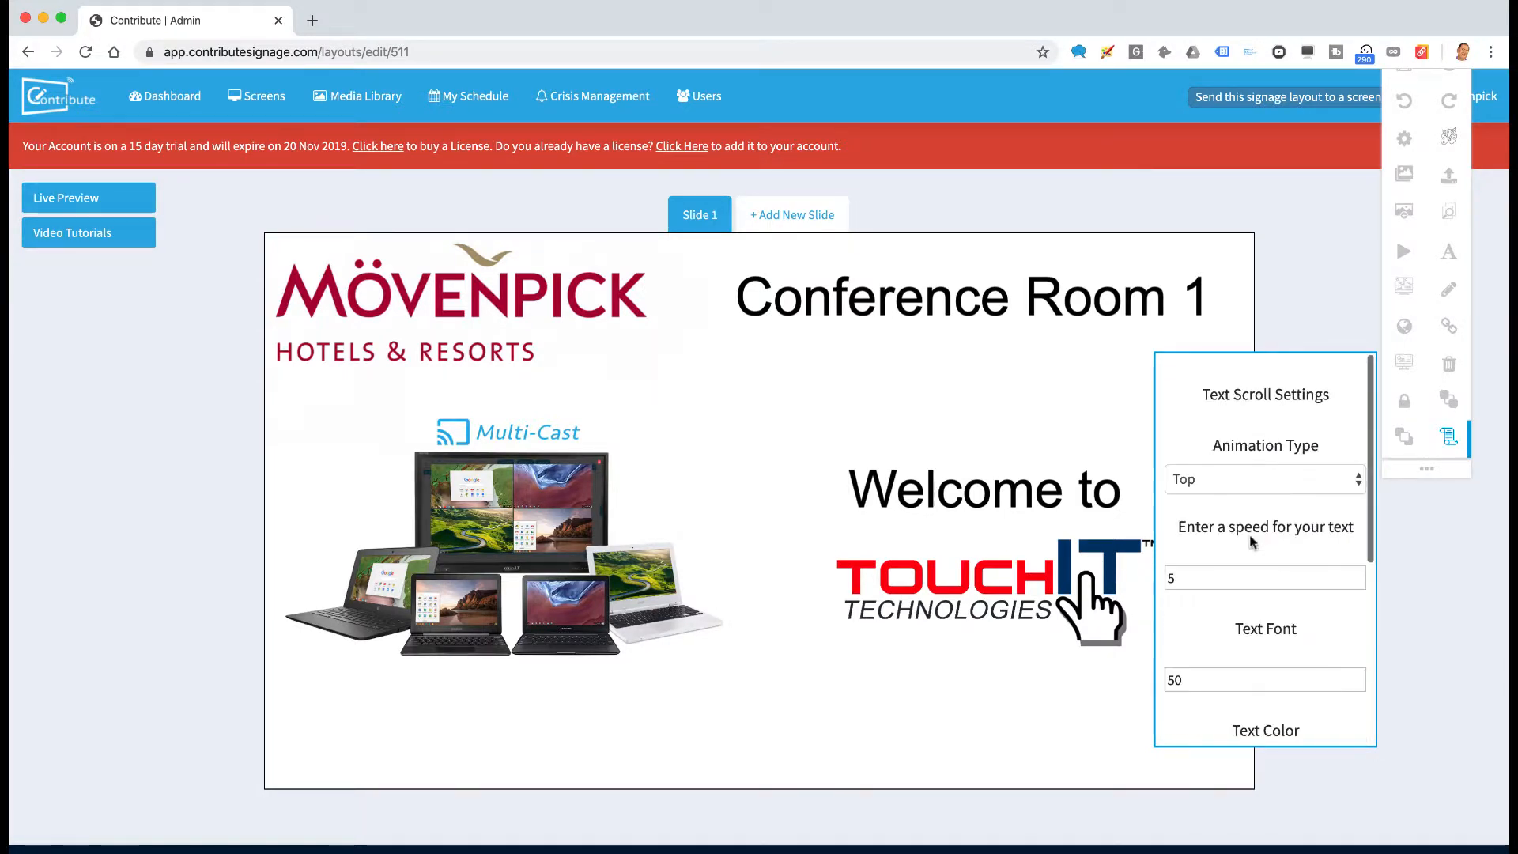
click(1225, 495)
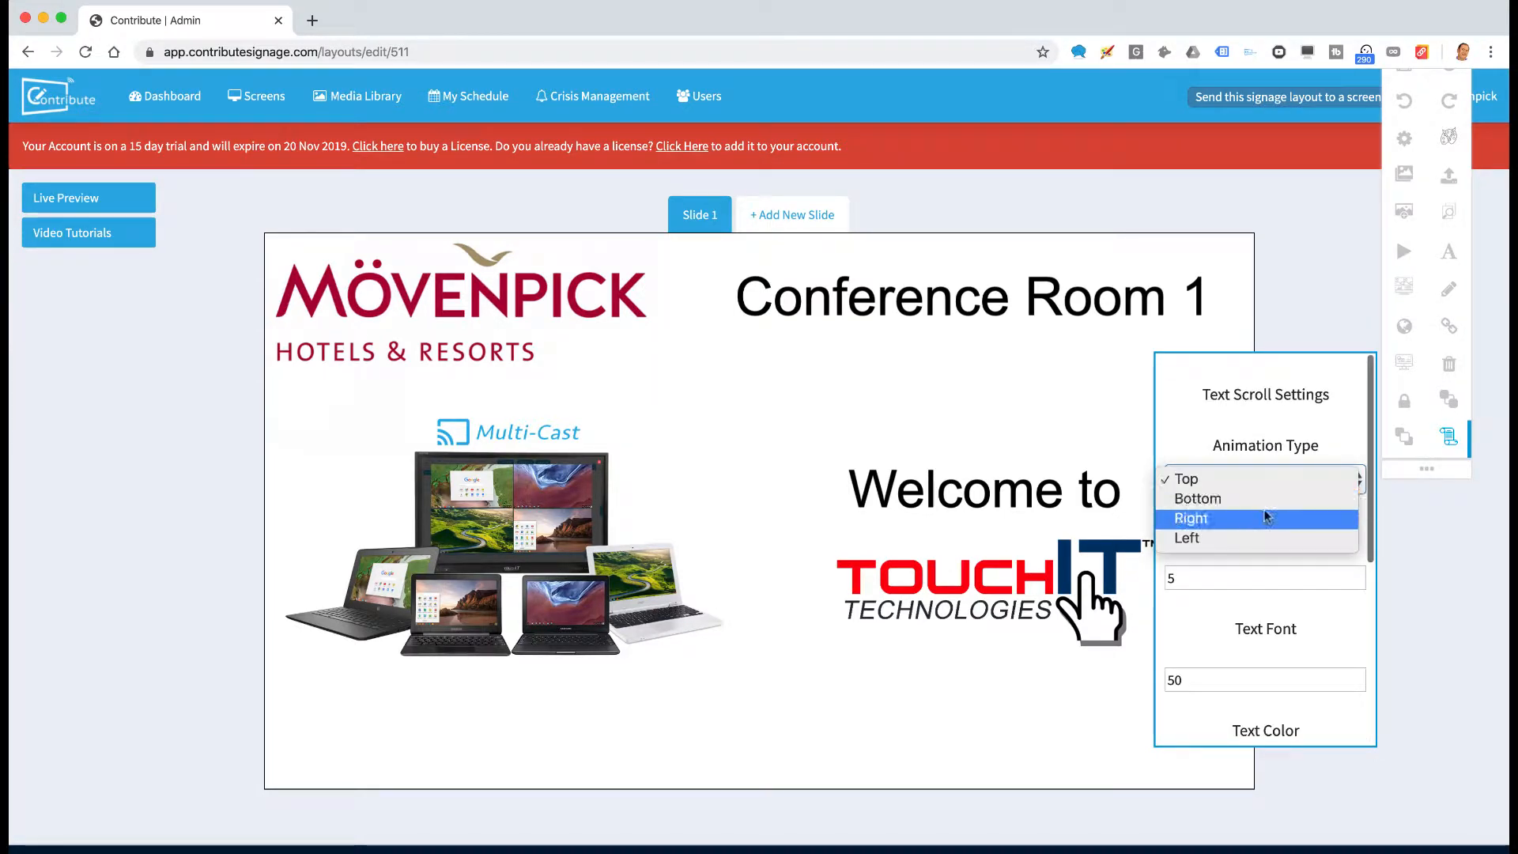
click(1262, 516)
click(1212, 576)
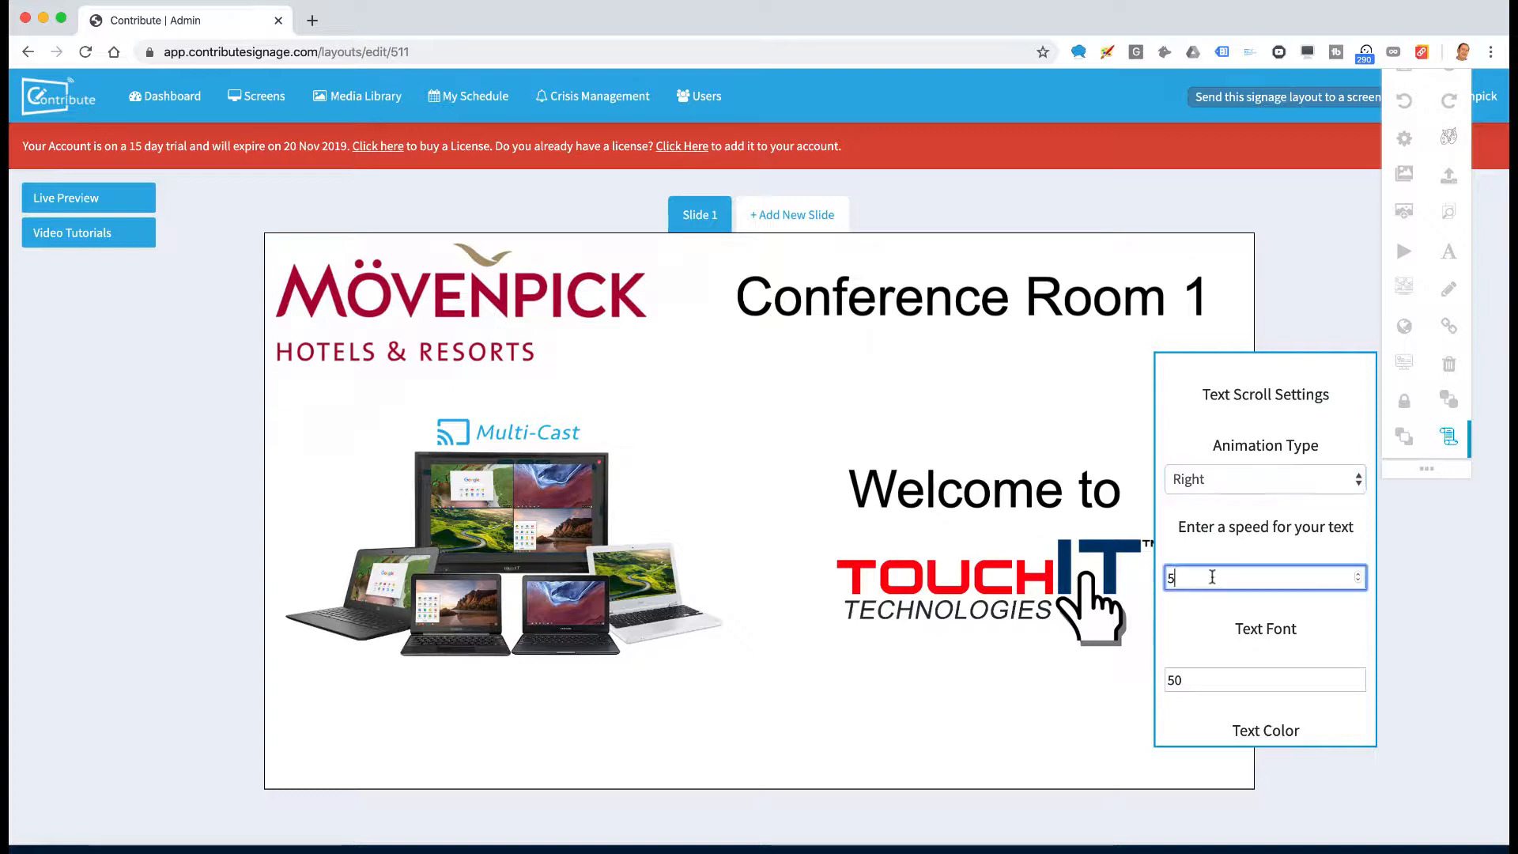
scroll(1249, 652, down, 5)
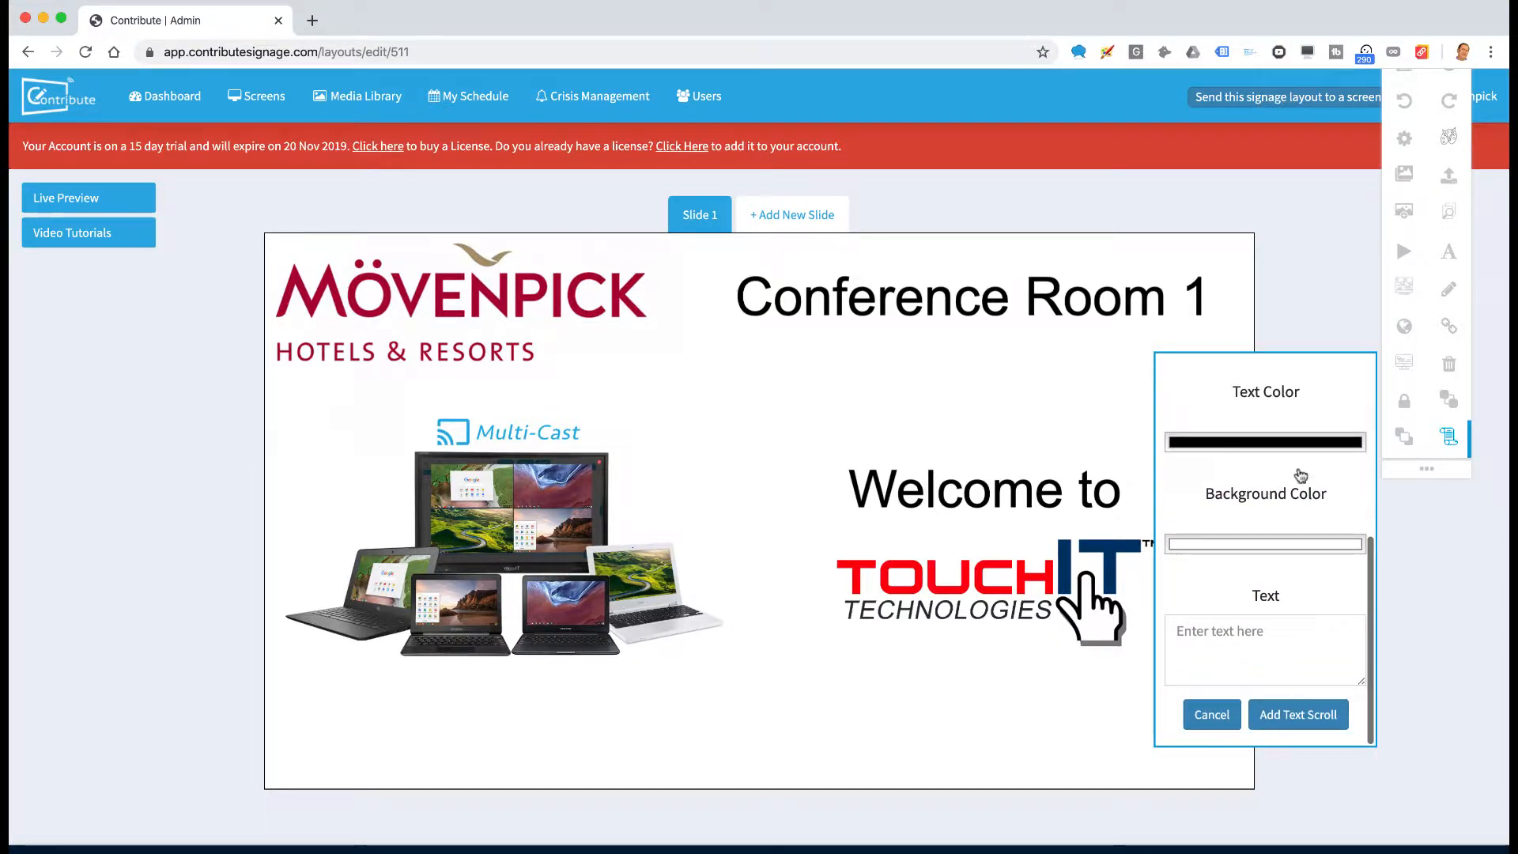
Sample the Mövenpick logo's dark red as the scrolling text colour
click(1245, 442)
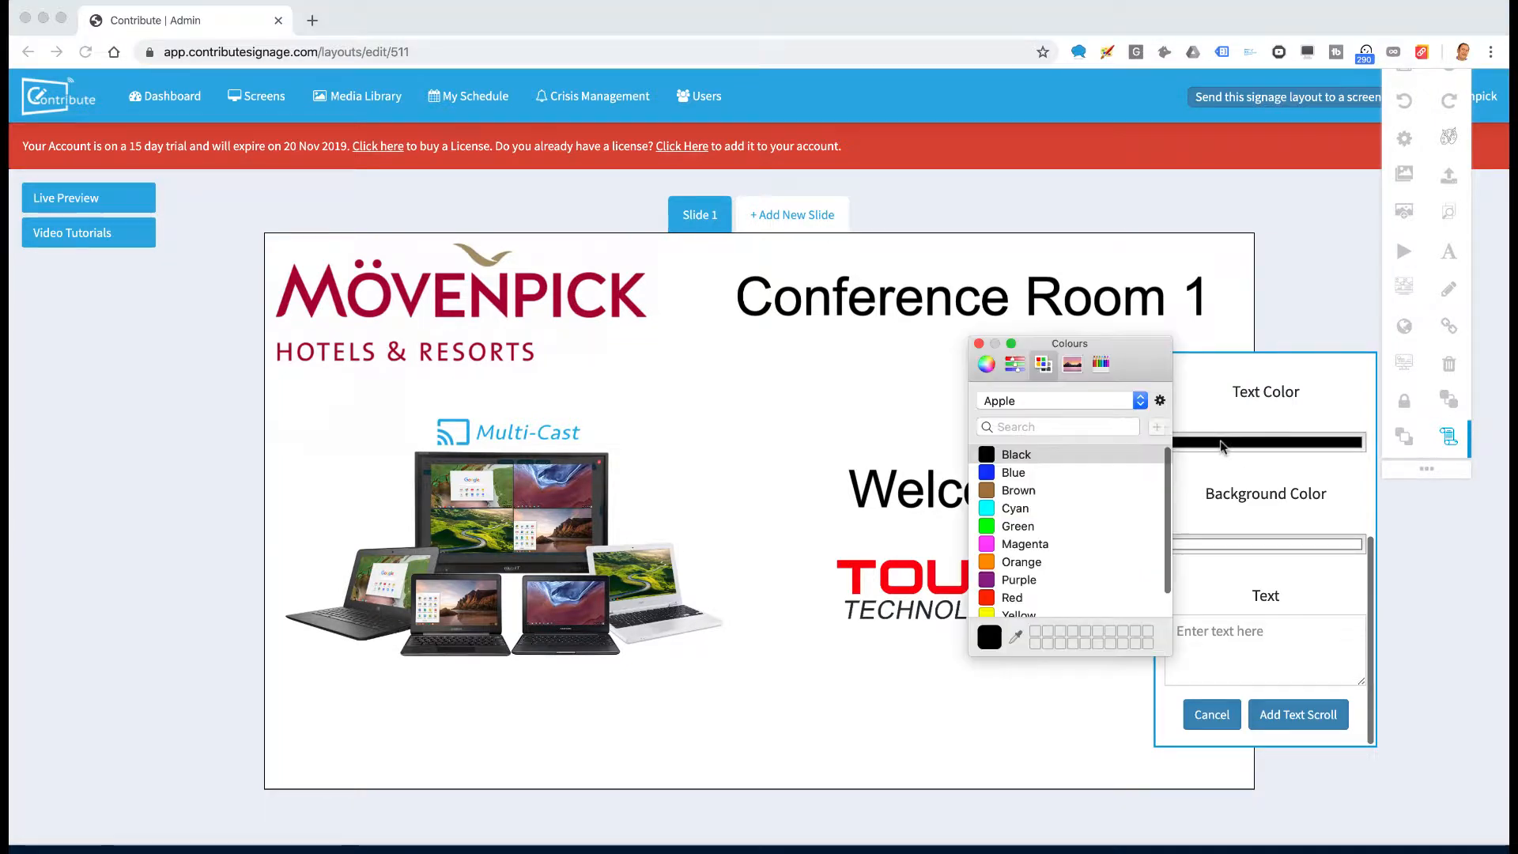
click(1015, 638)
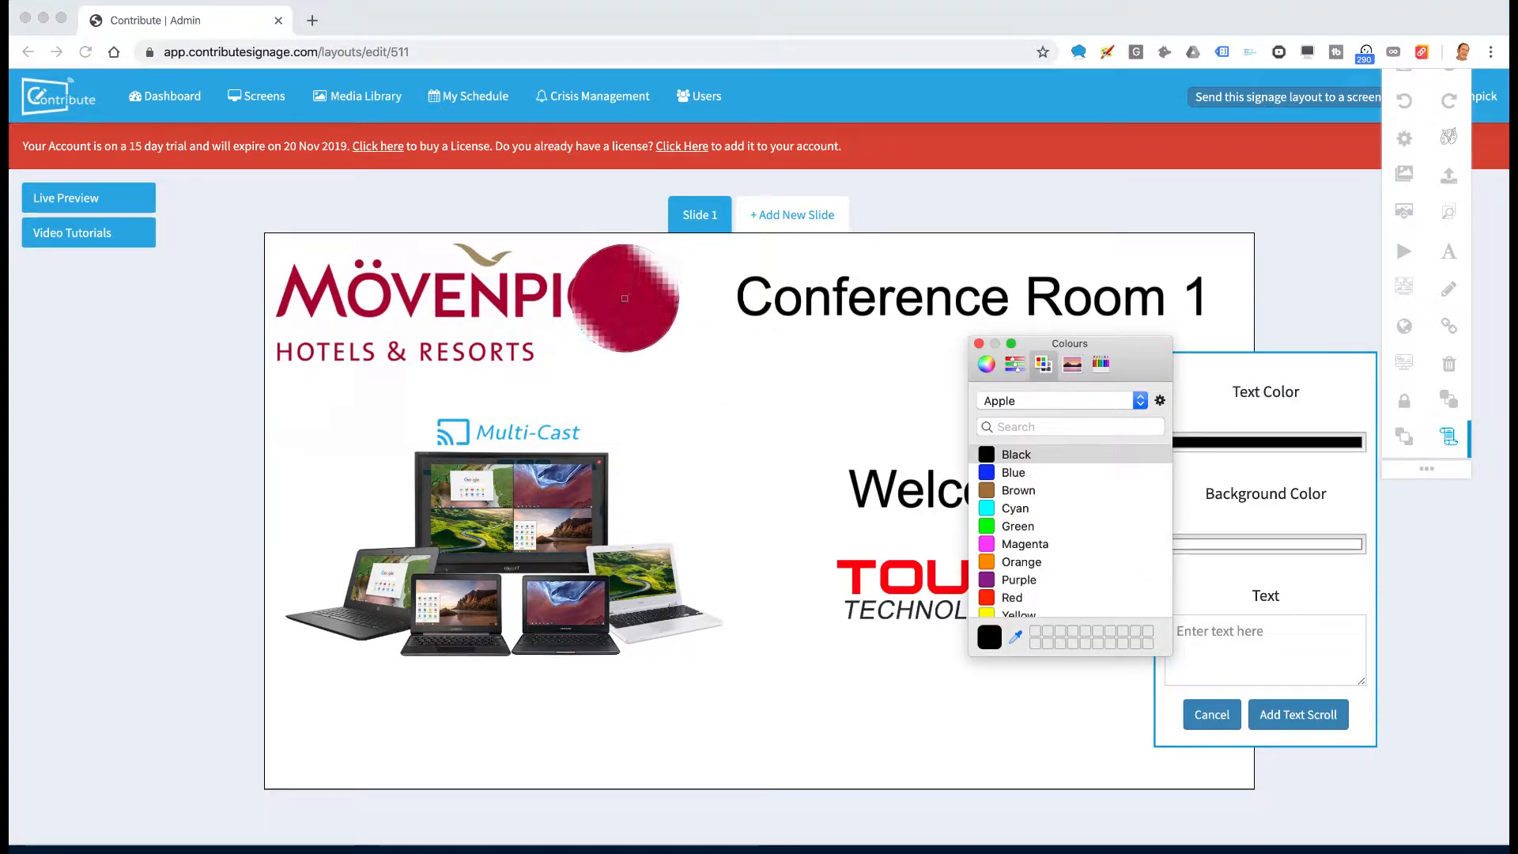
click(624, 300)
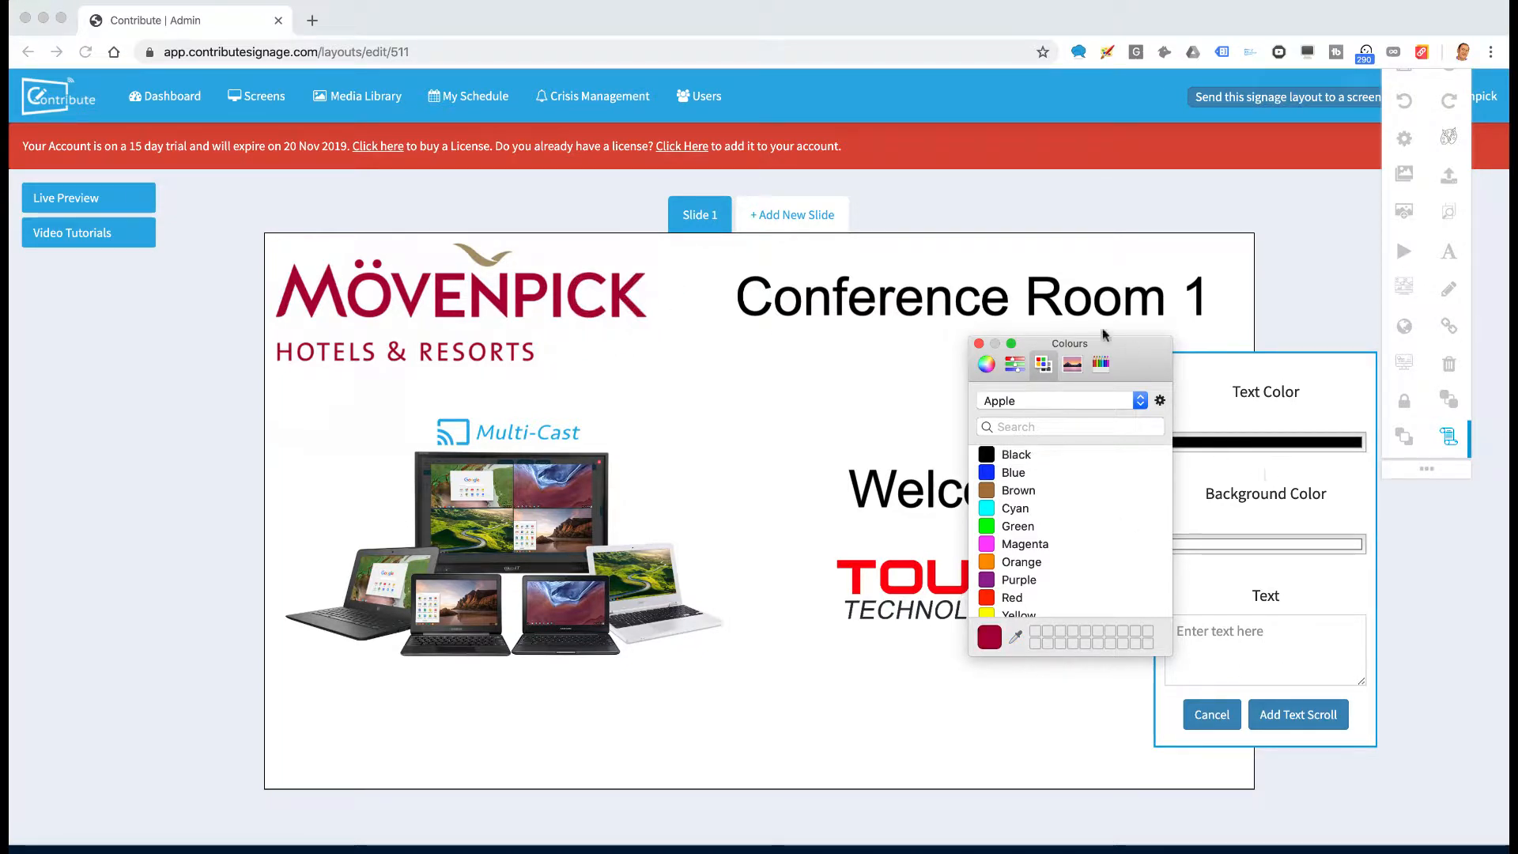
click(979, 344)
Add the scroll 'Welcome to the Hotel. This meeting runs from 9am to 5pm' at the lower left
click(1223, 656)
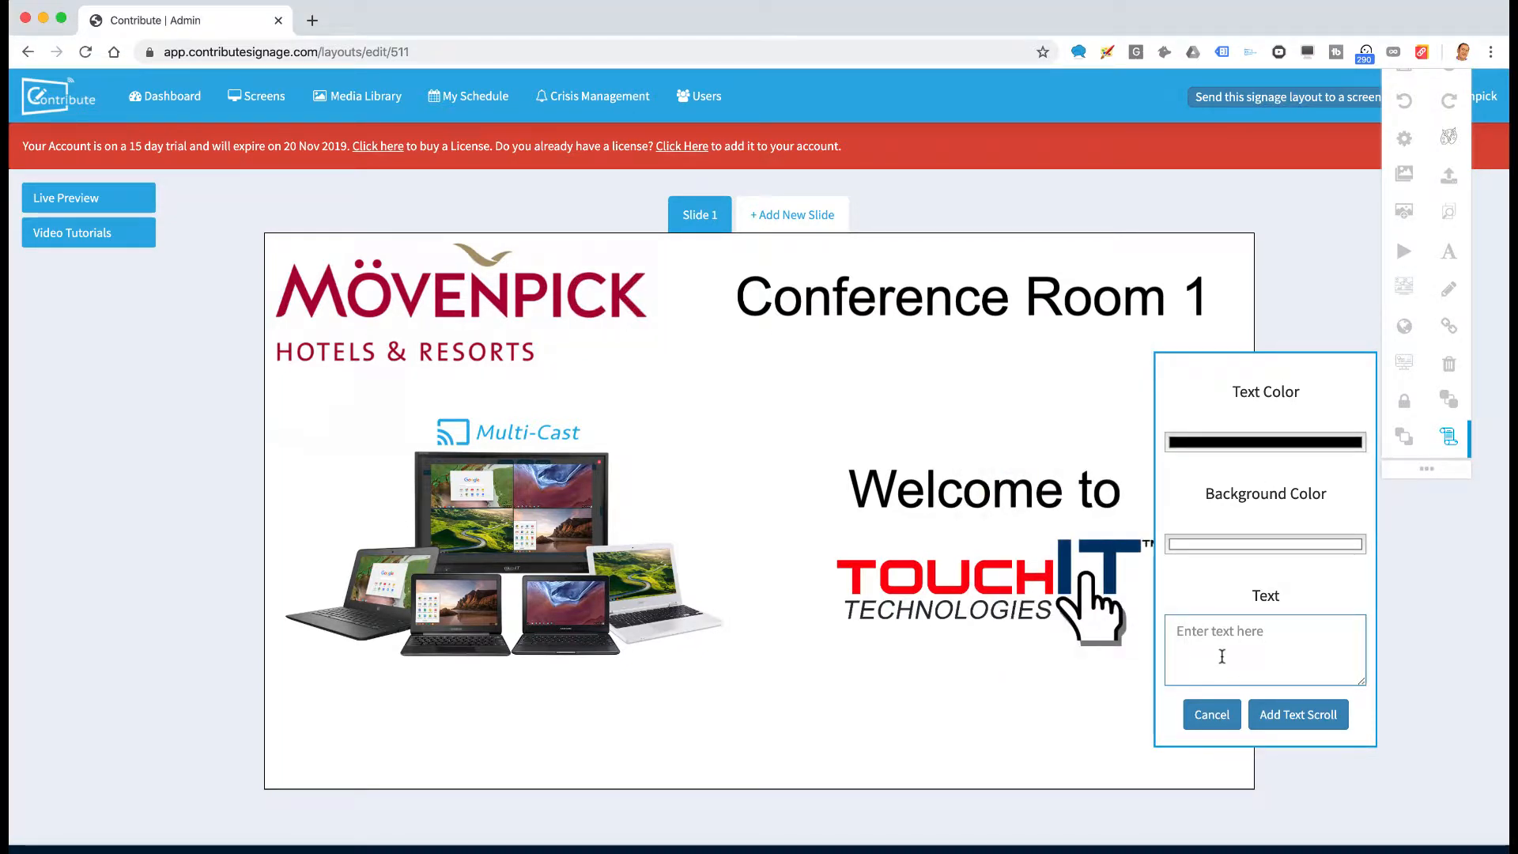
text(Welcome to the Hotel. This meeting runs from 9am to 5pm)
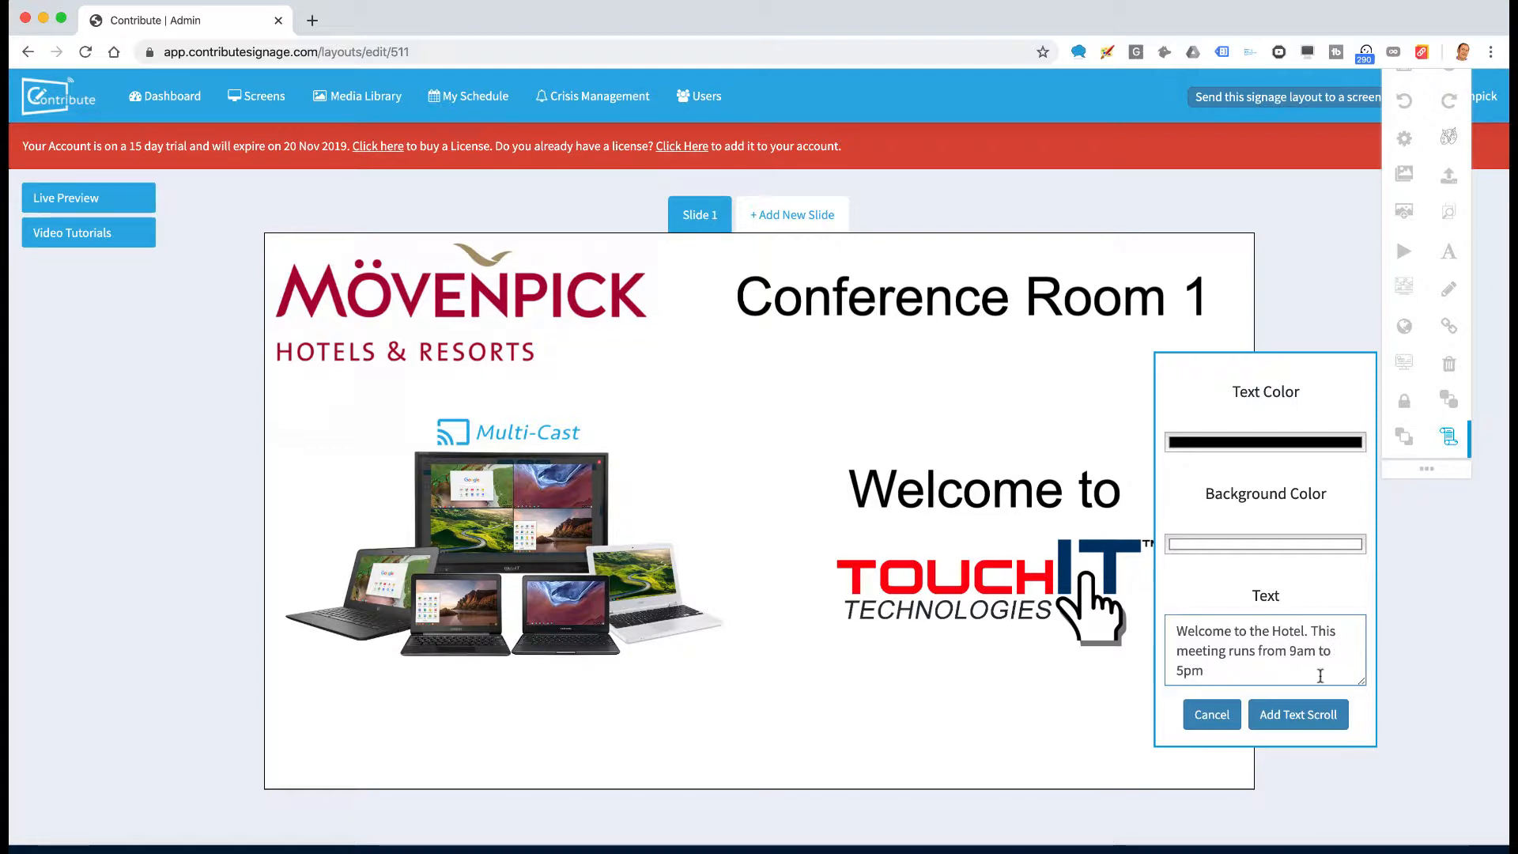
click(1297, 719)
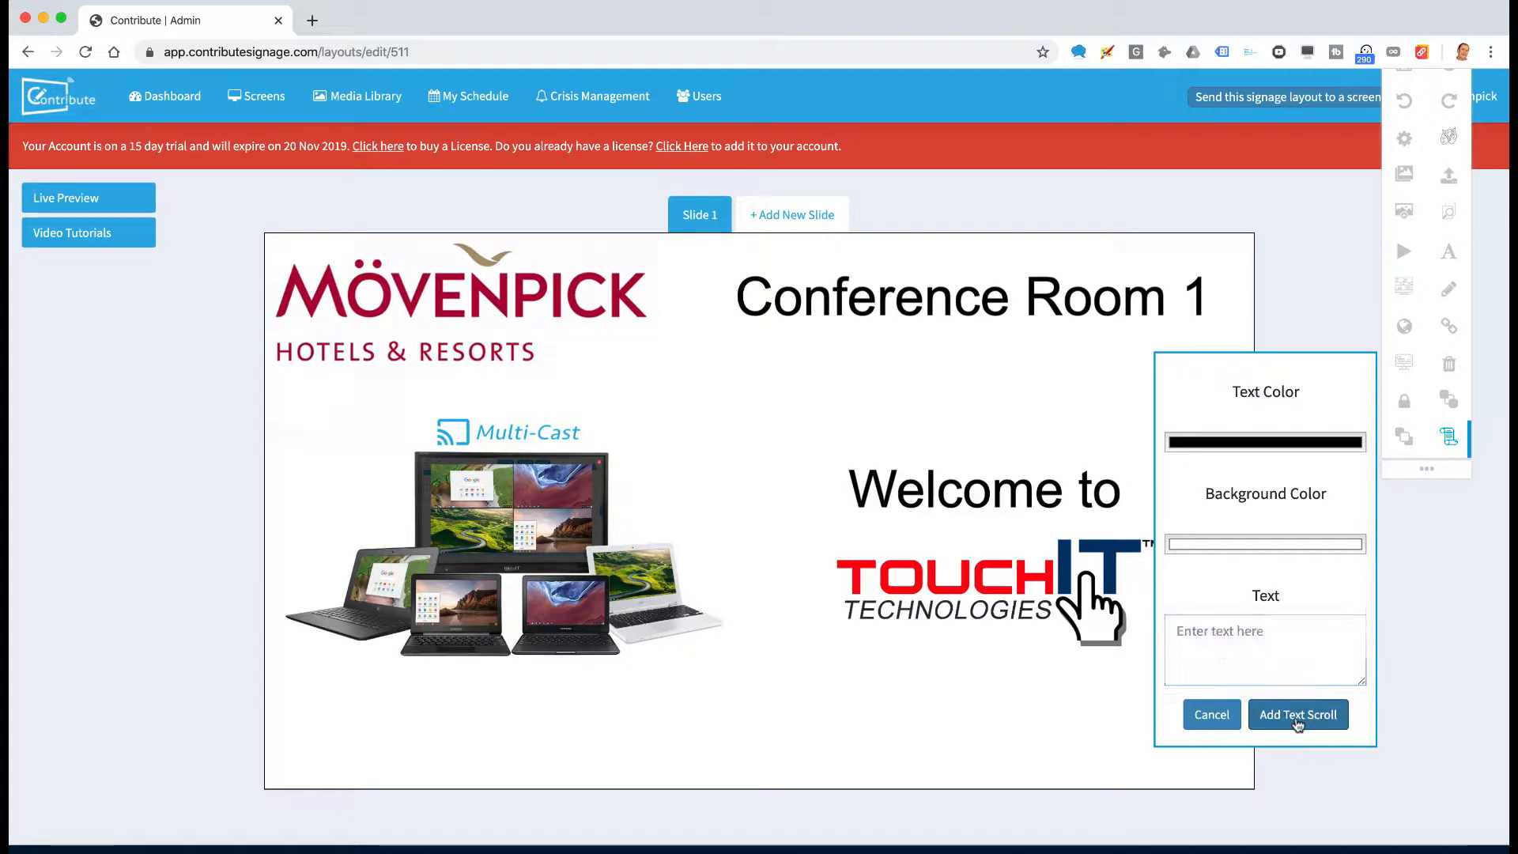
drag(727, 474, 439, 722)
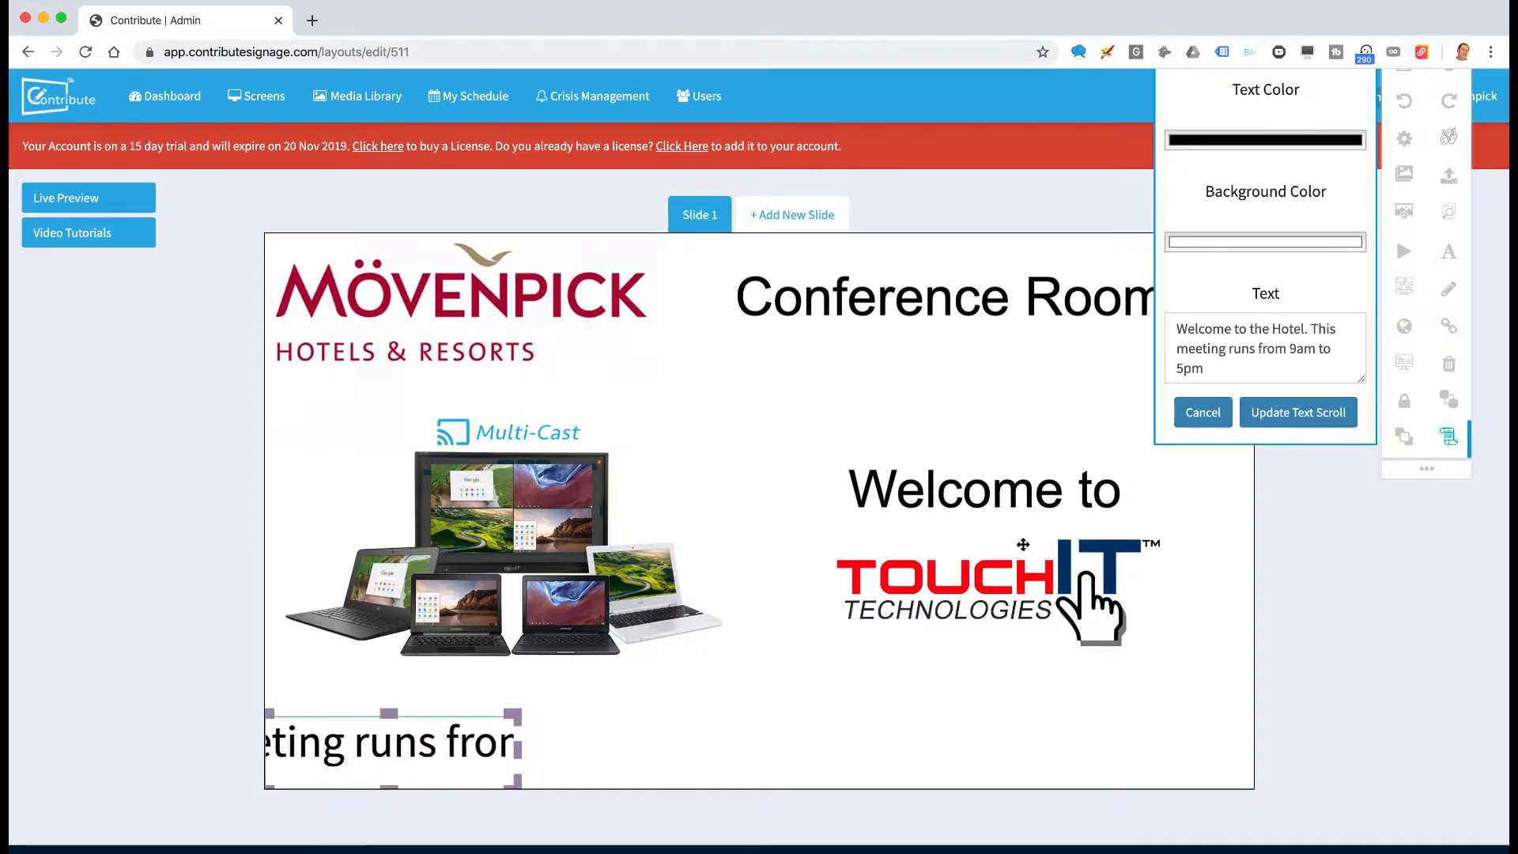
Set the ticker's scroll speed to 10 and widen it across the slide's bottom
click(1299, 412)
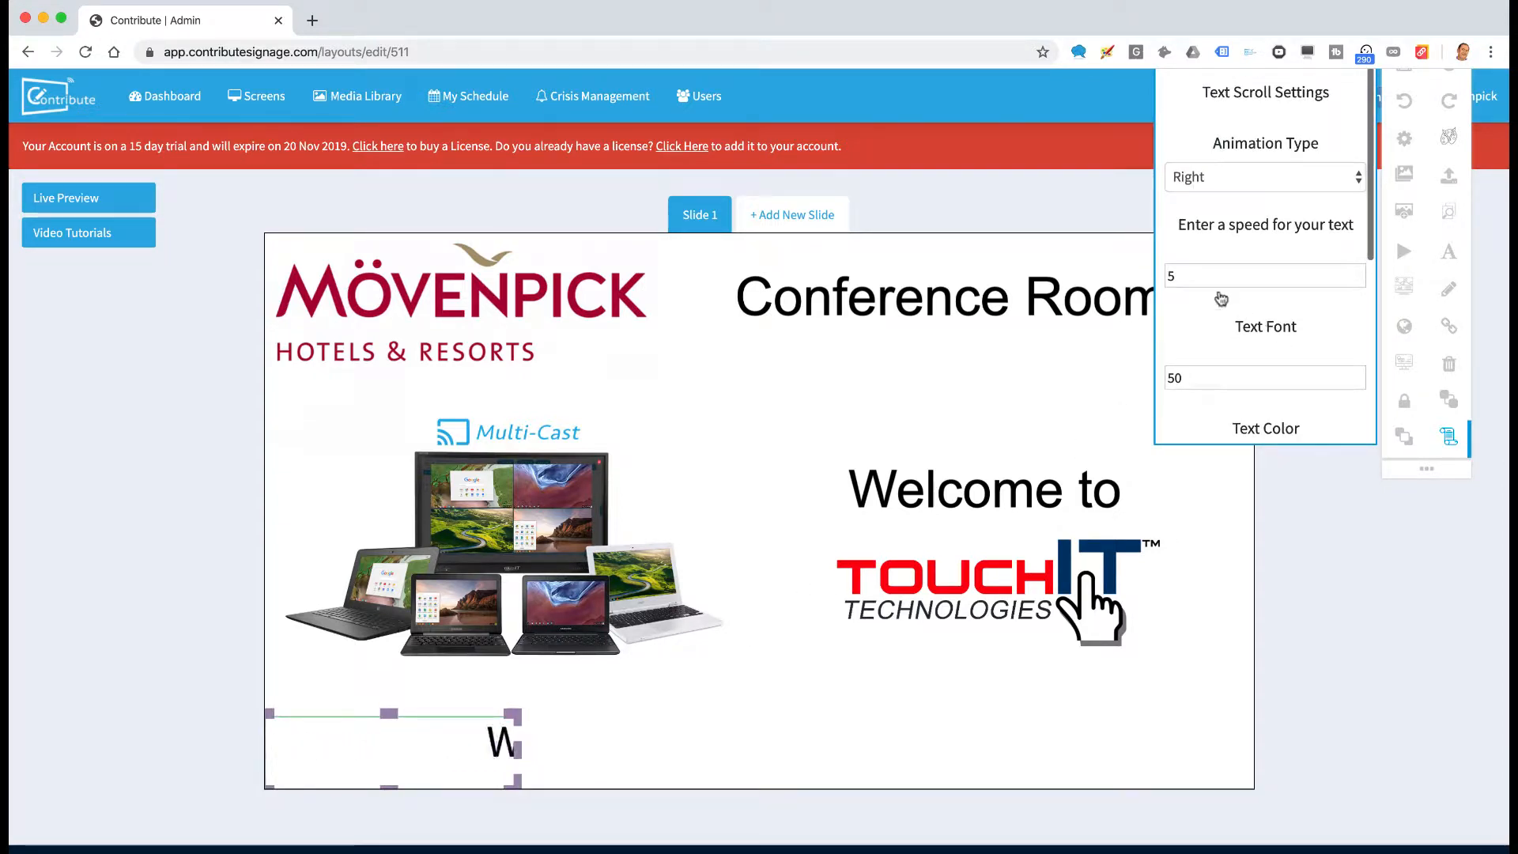
drag(1197, 281, 1160, 287)
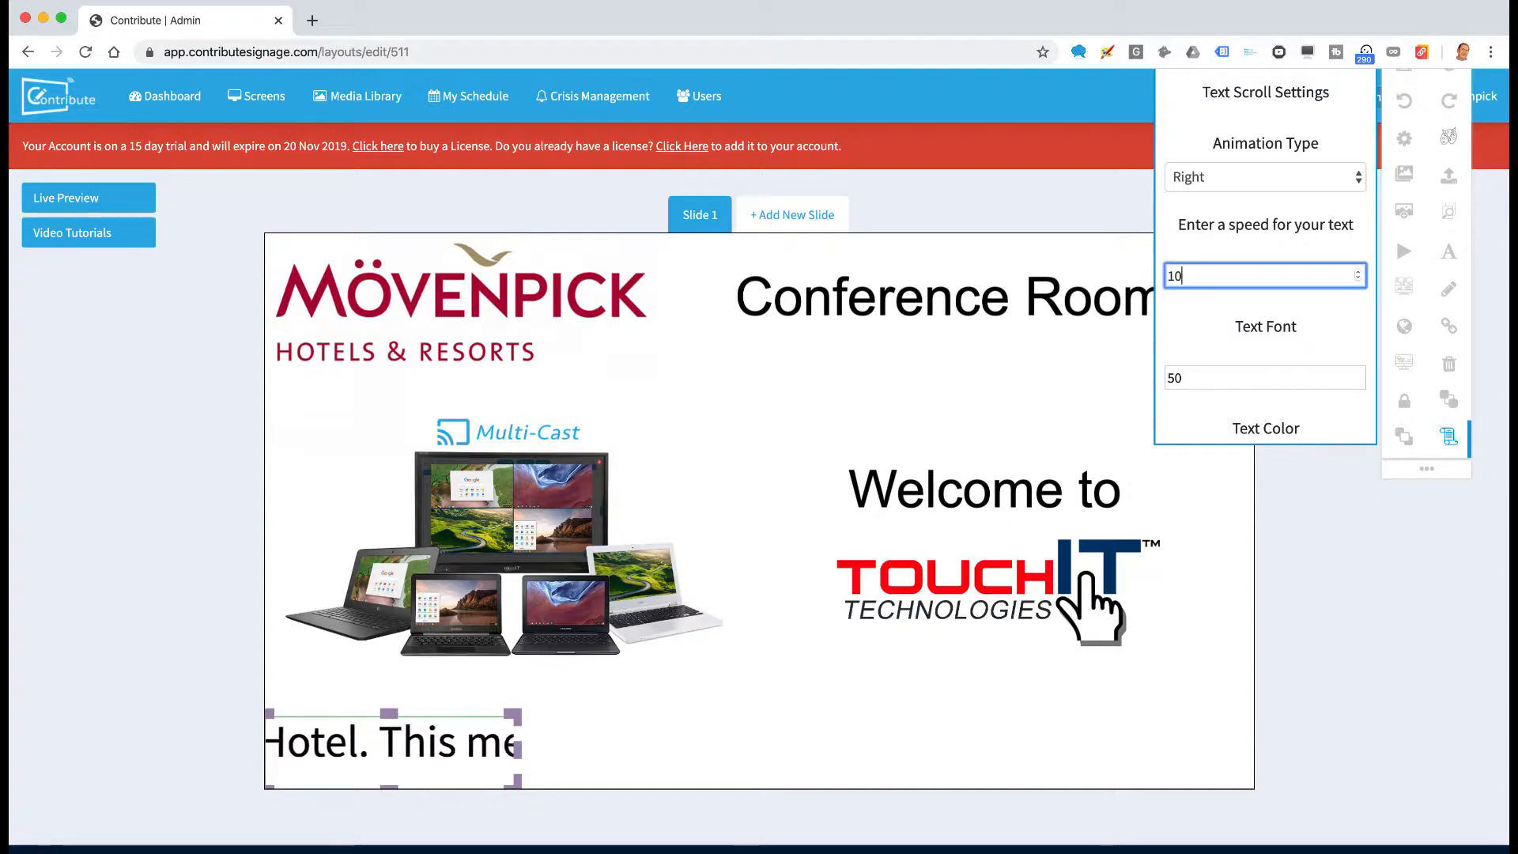
scroll(1274, 349, down, 5)
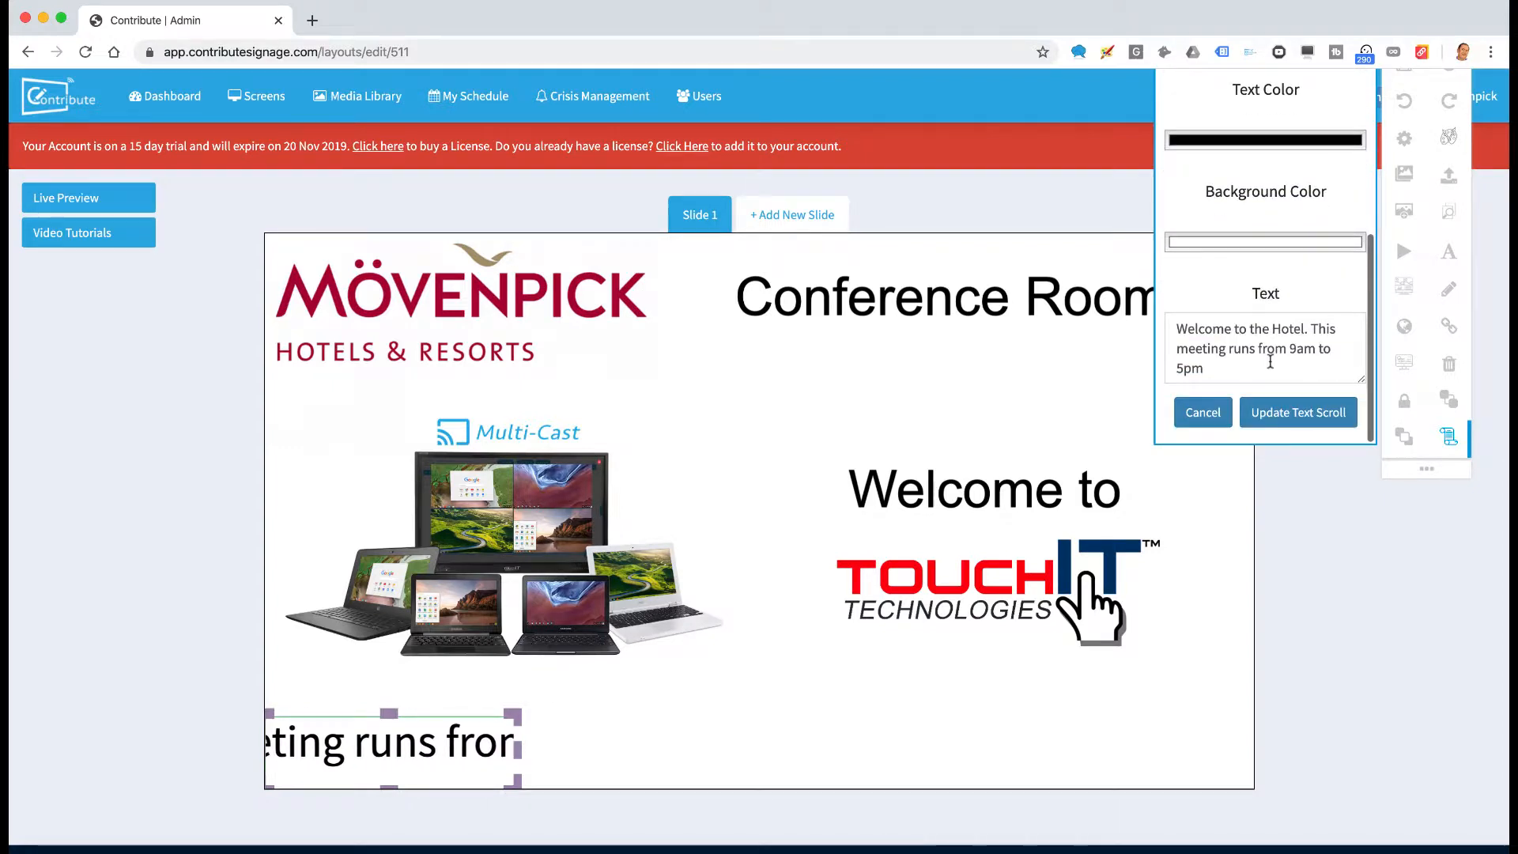
click(1302, 417)
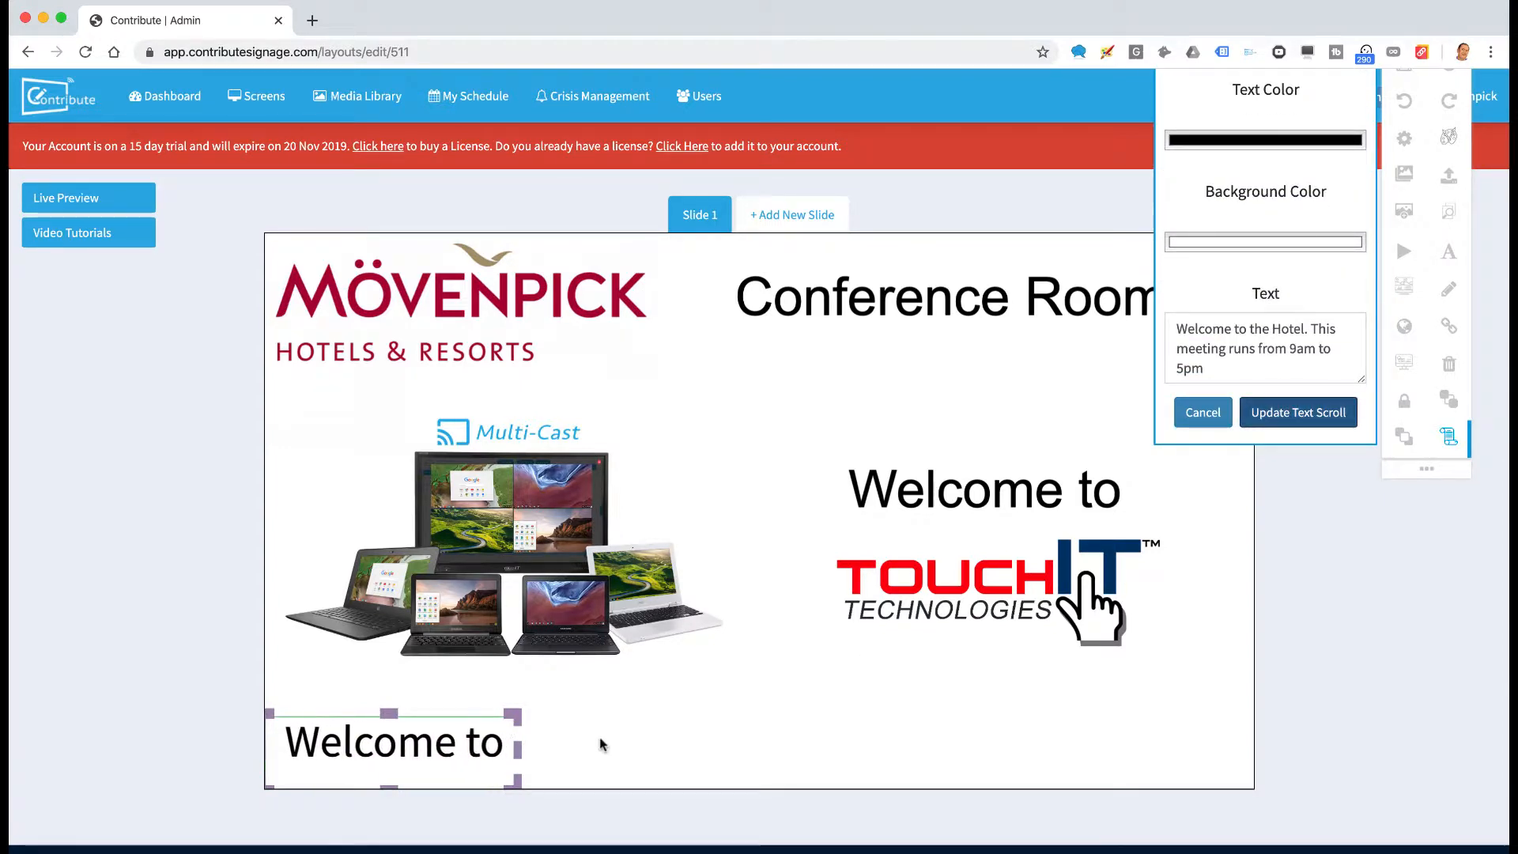
drag(513, 750, 1250, 799)
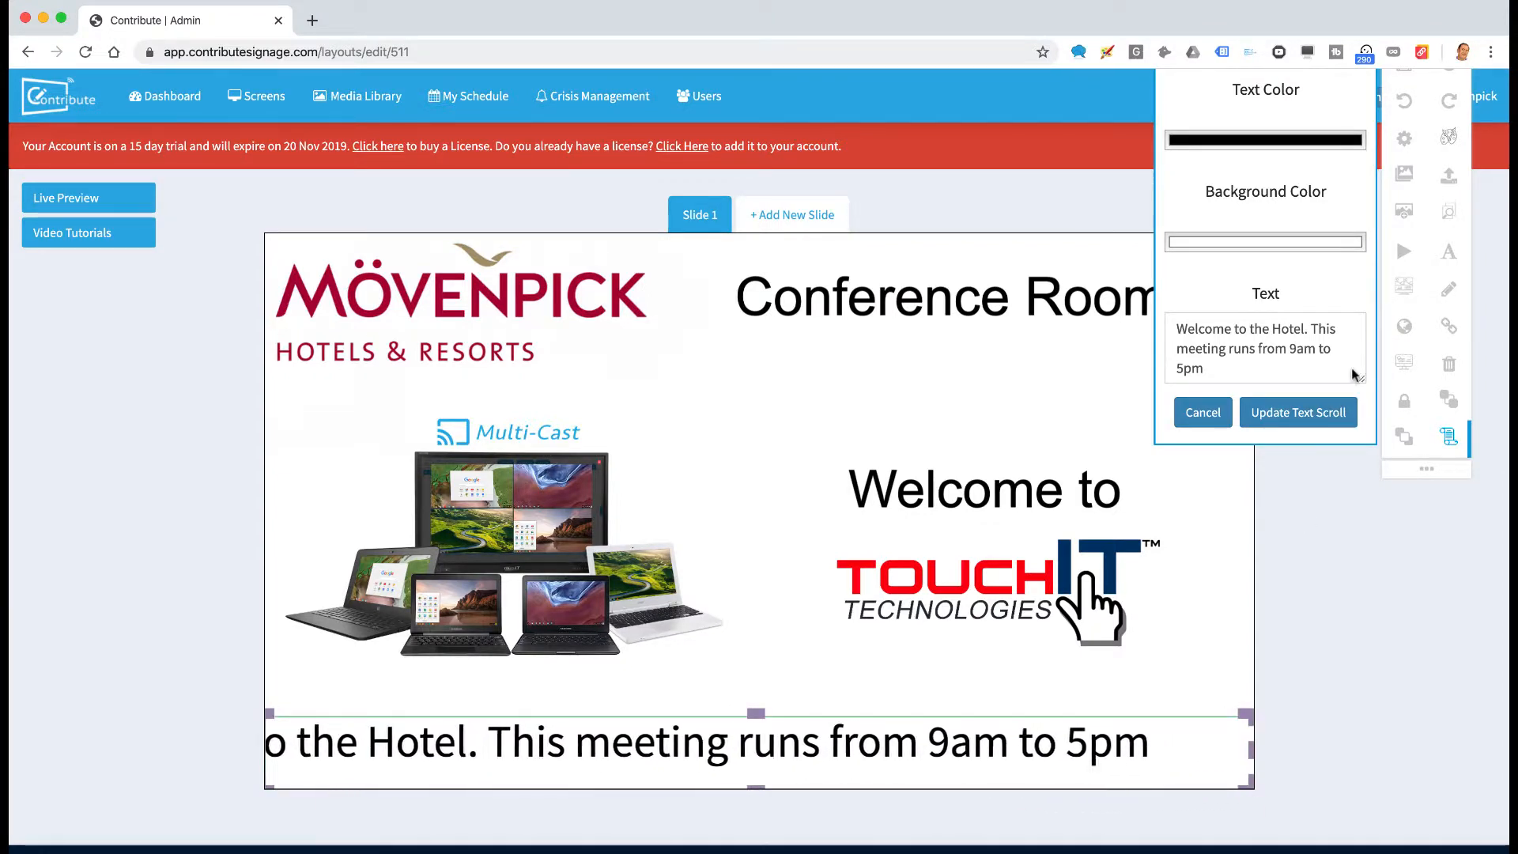
scroll(1355, 372, up, 5)
scroll(1350, 357, down, 3)
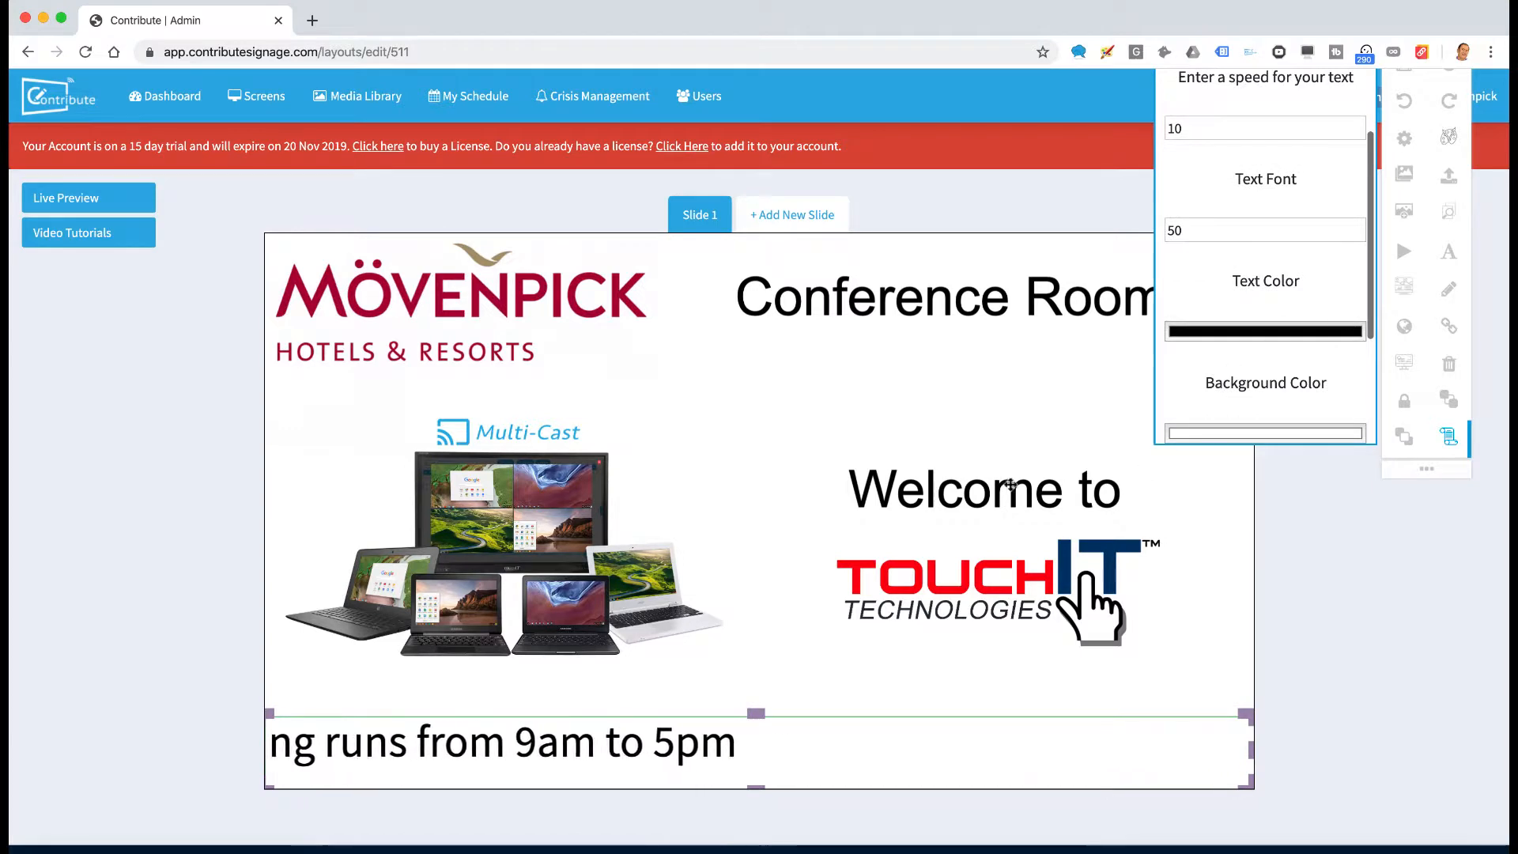
Sample the Mövenpick logo's crimson and apply it as the ticker's text colour
click(1230, 334)
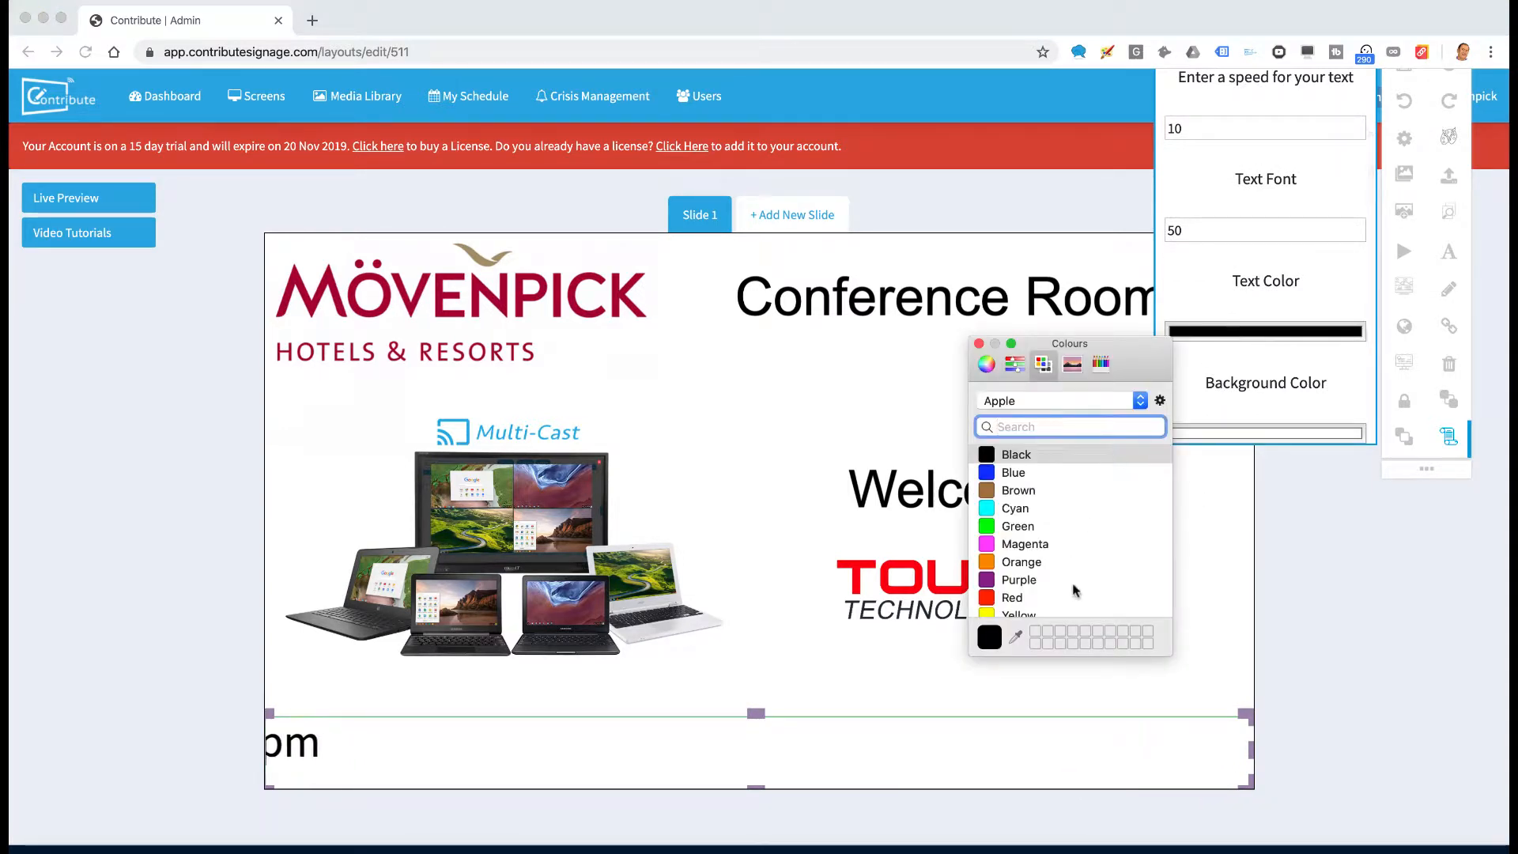
scroll(1017, 560, down, 1)
click(1016, 636)
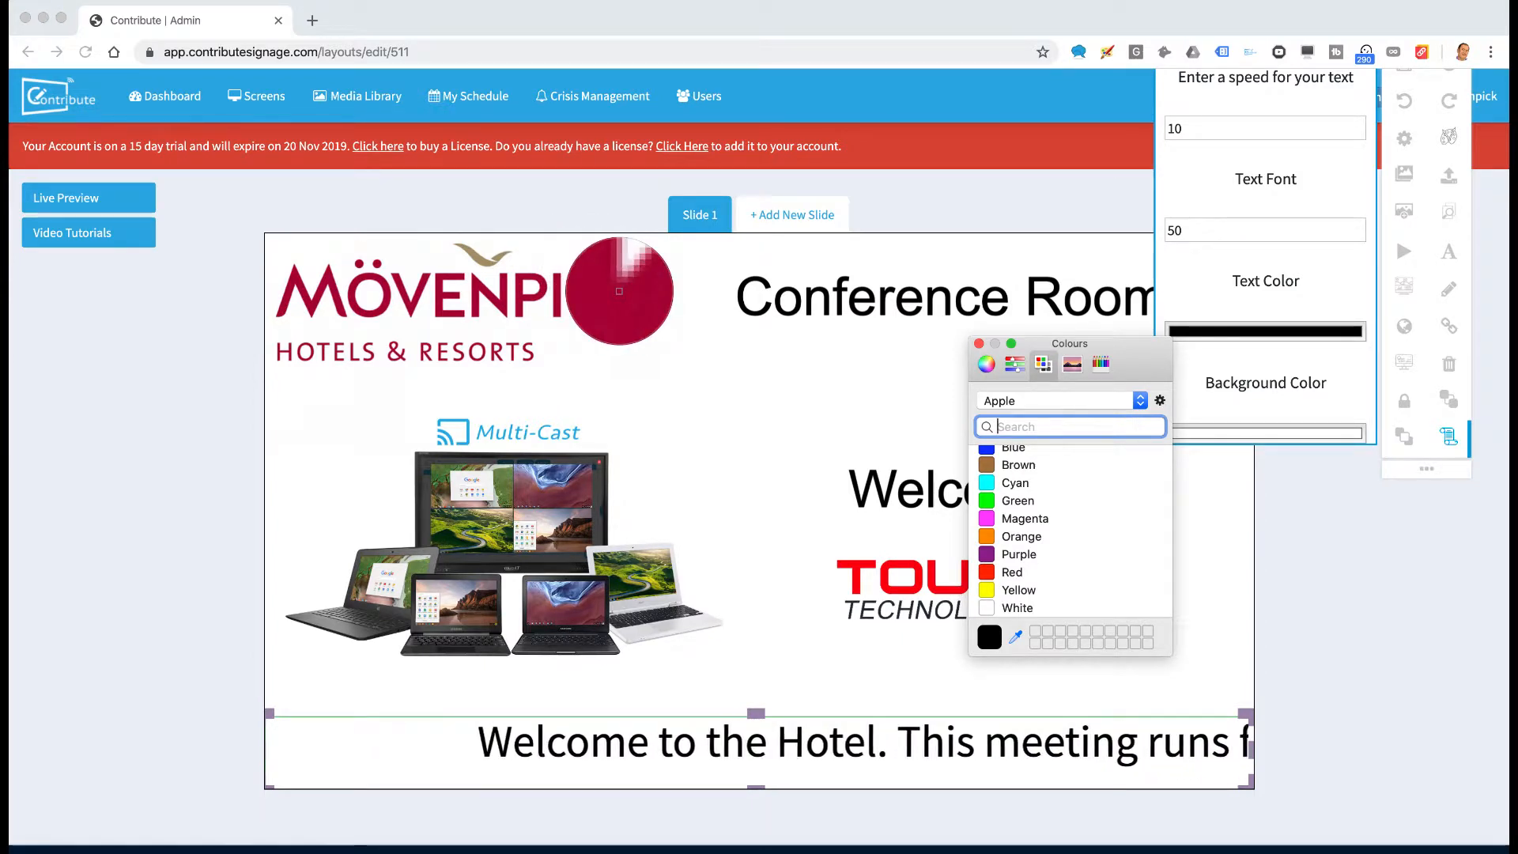
click(618, 290)
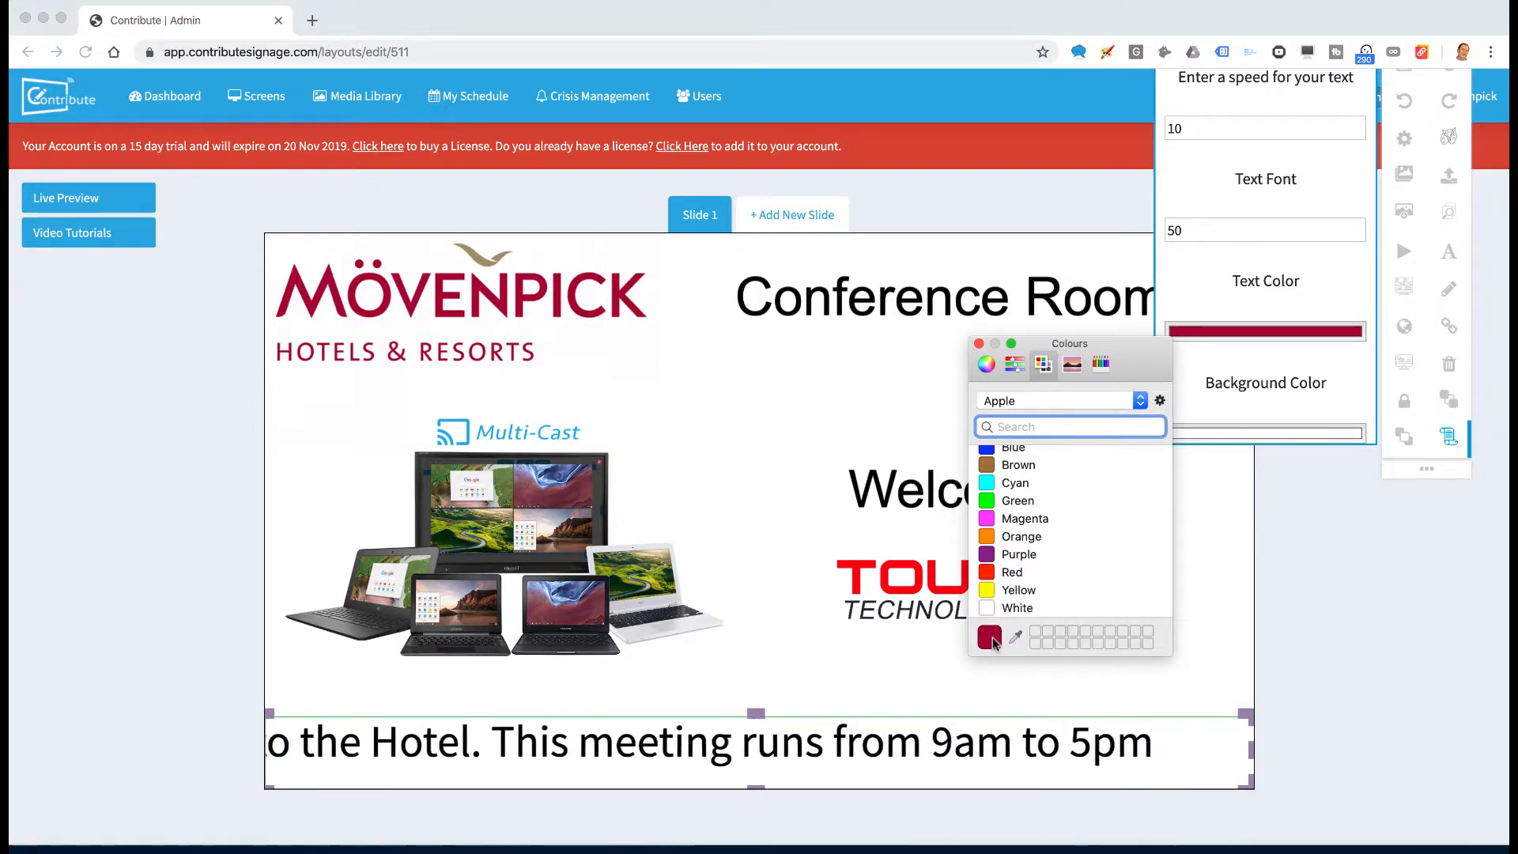
click(979, 344)
scroll(1240, 281, down, 3)
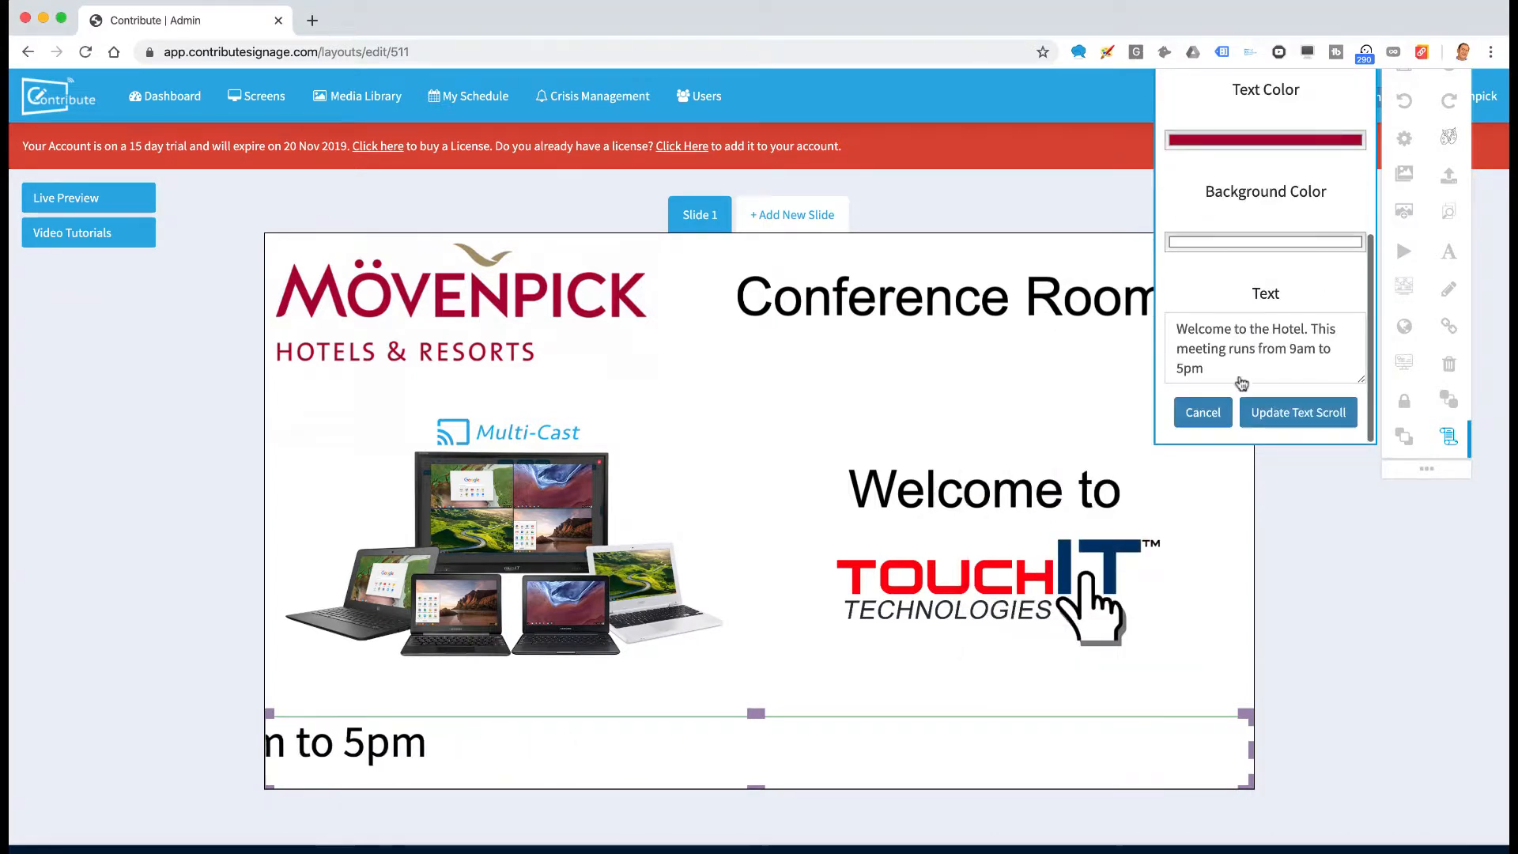
click(1297, 419)
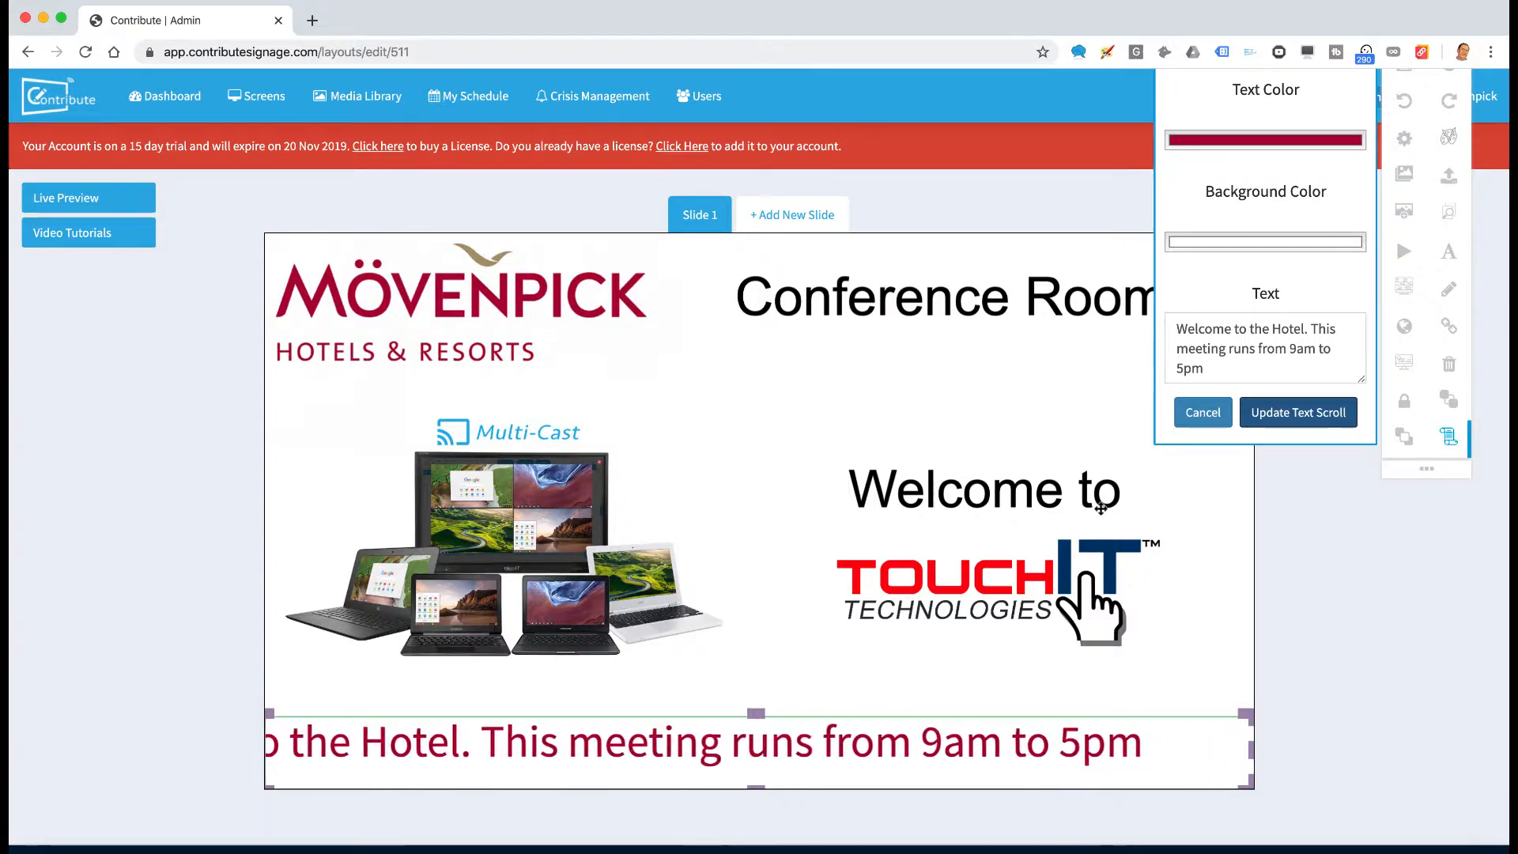
Nudge 'Welcome to' slightly higher and save the Event slide
drag(990, 483, 991, 454)
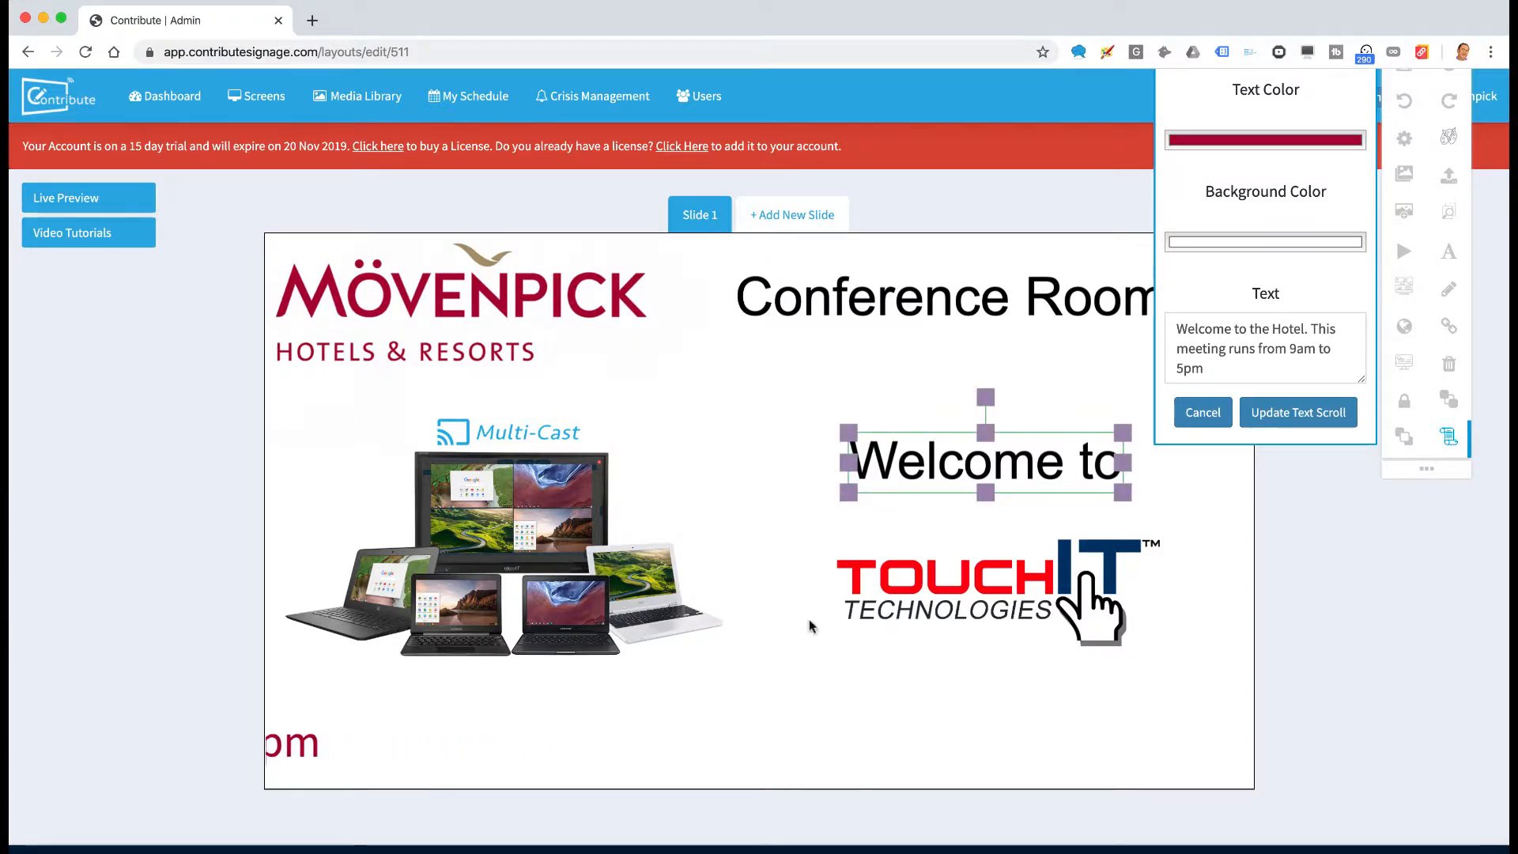
click(820, 652)
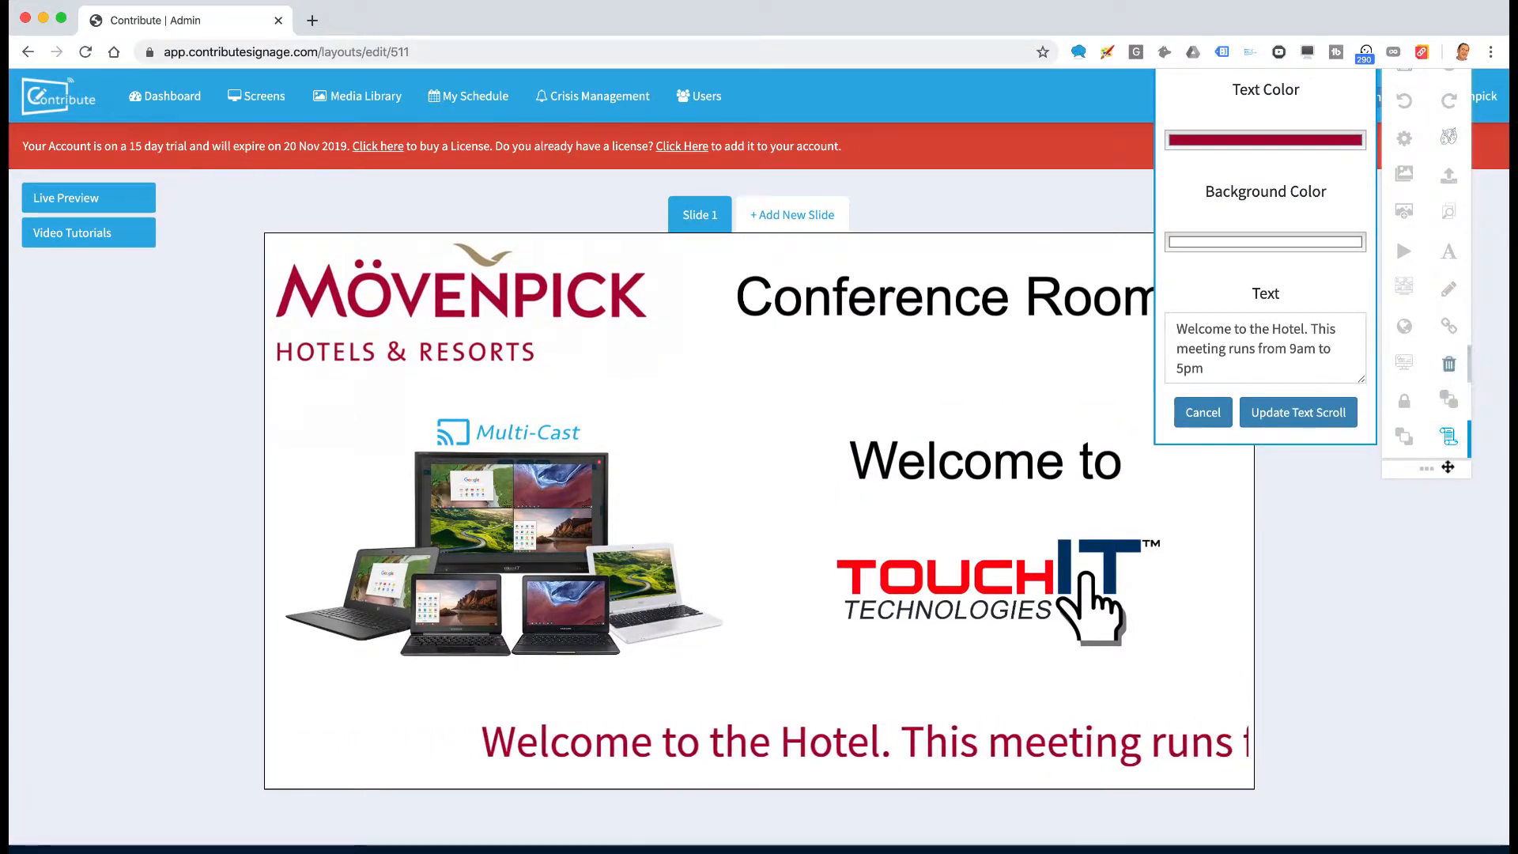
drag(1434, 469, 1419, 710)
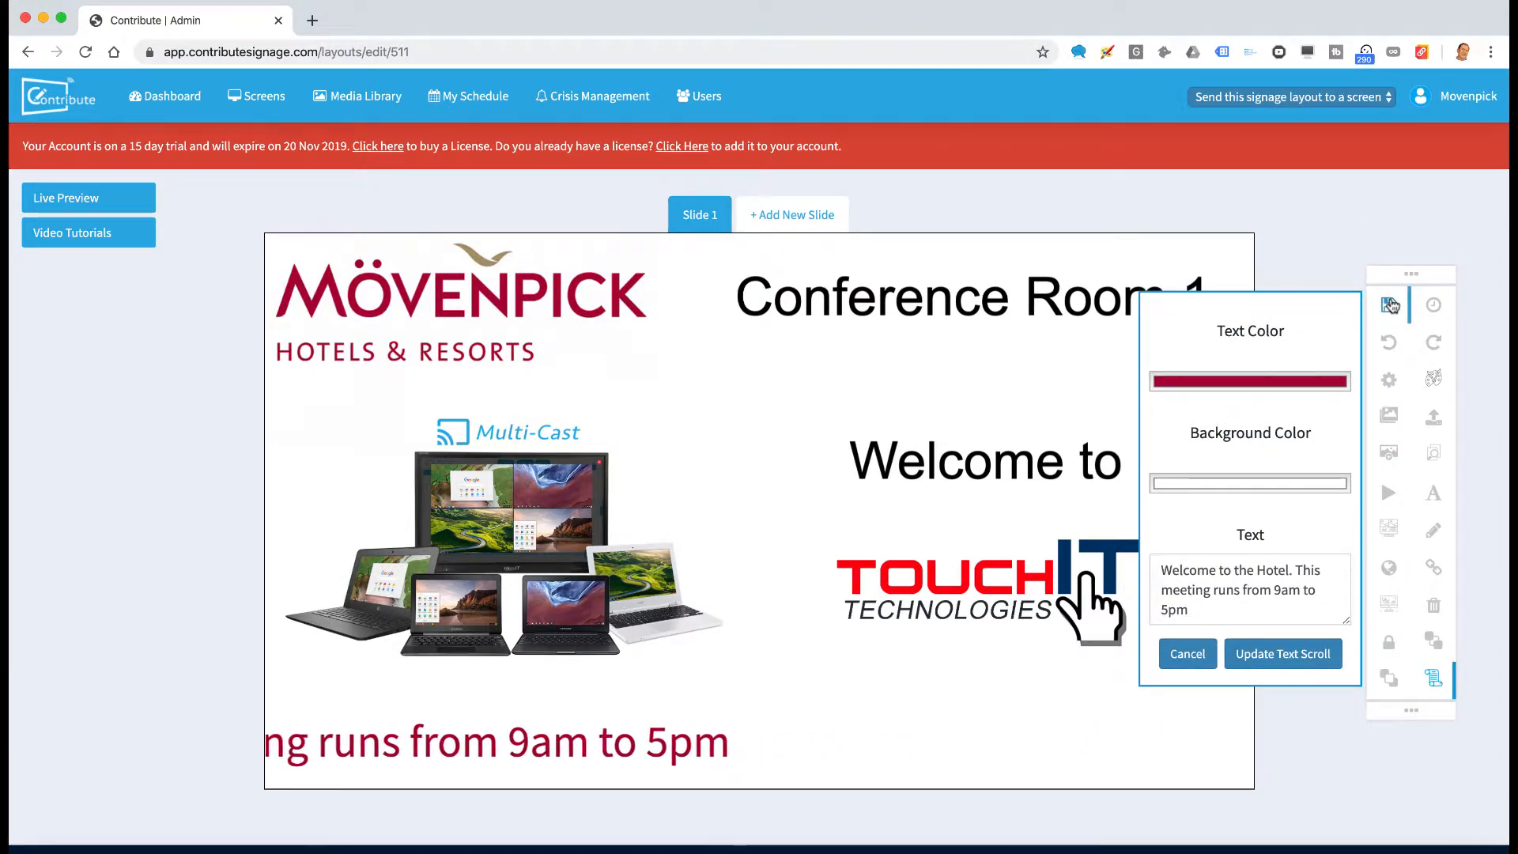
click(1391, 306)
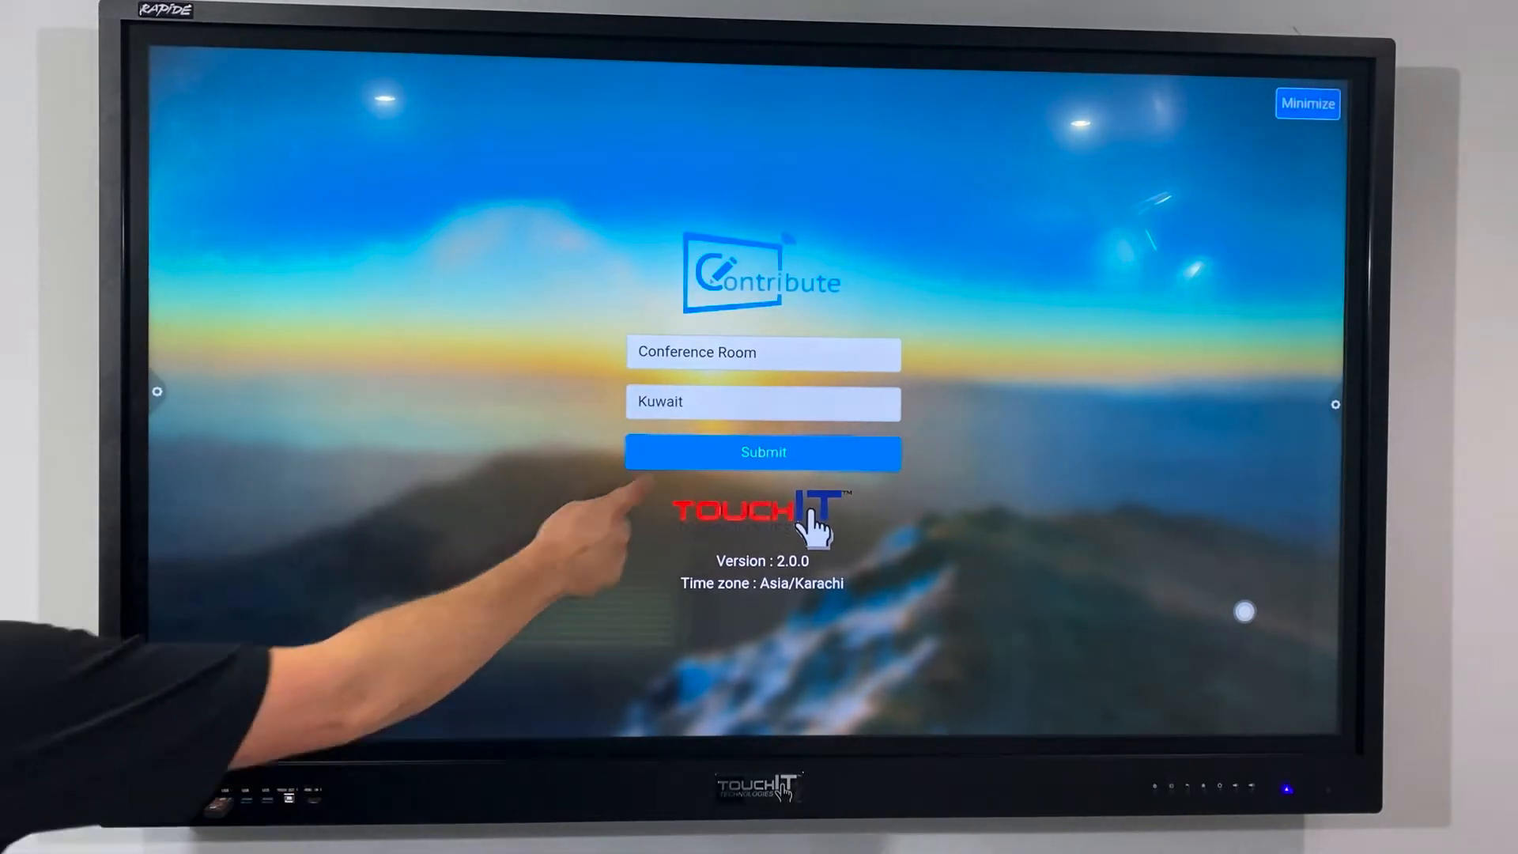
Submit the TouchIT display's registration as Conference Room, located in Kuwait
click(706, 454)
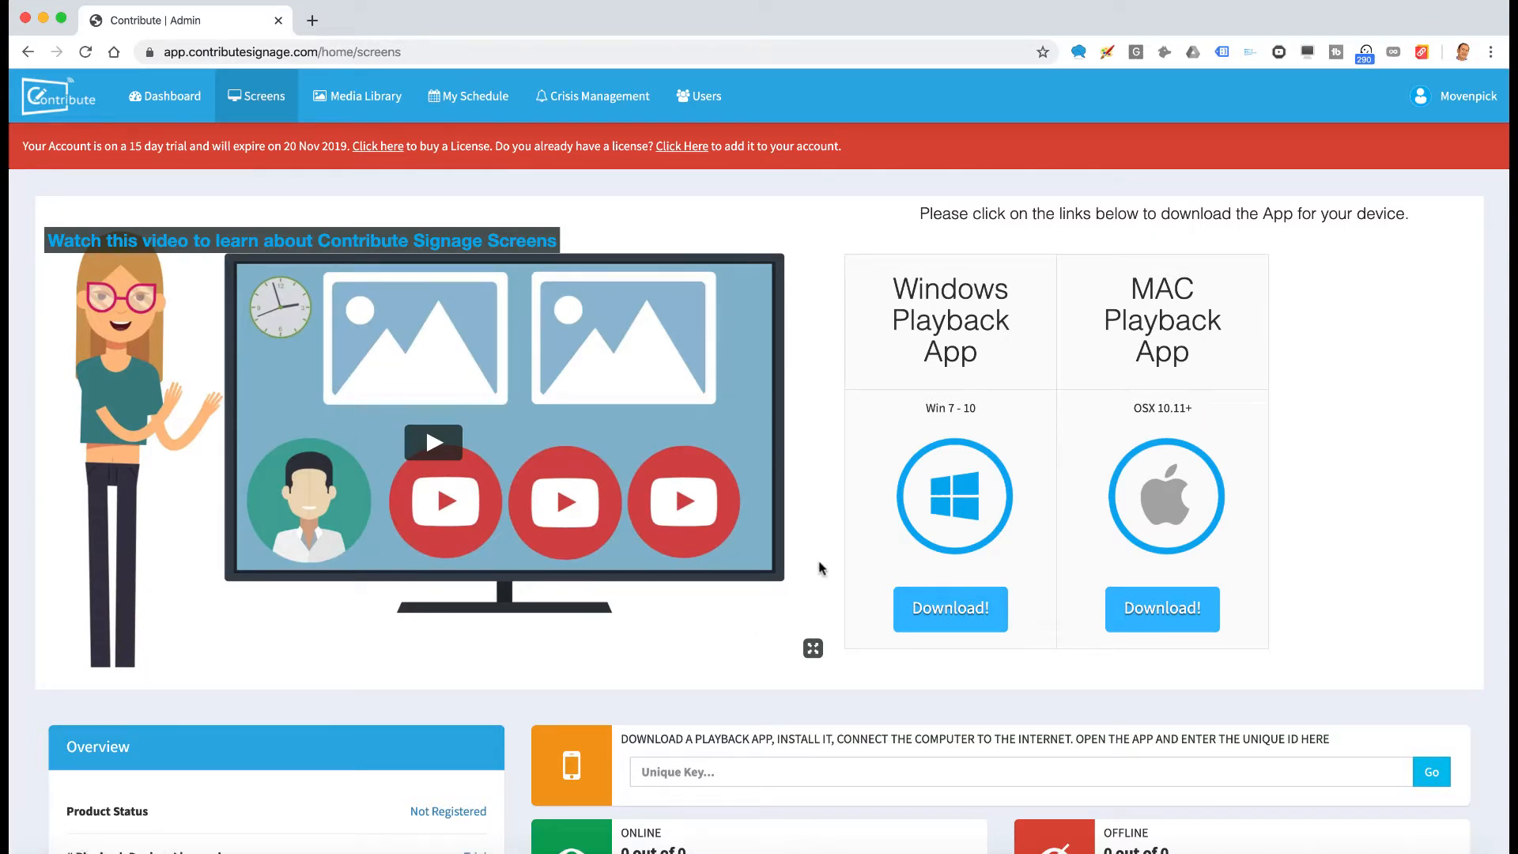
Enter the TouchIT display's unique key on the Screens page and add the device
scroll(846, 510, down, 5)
click(715, 479)
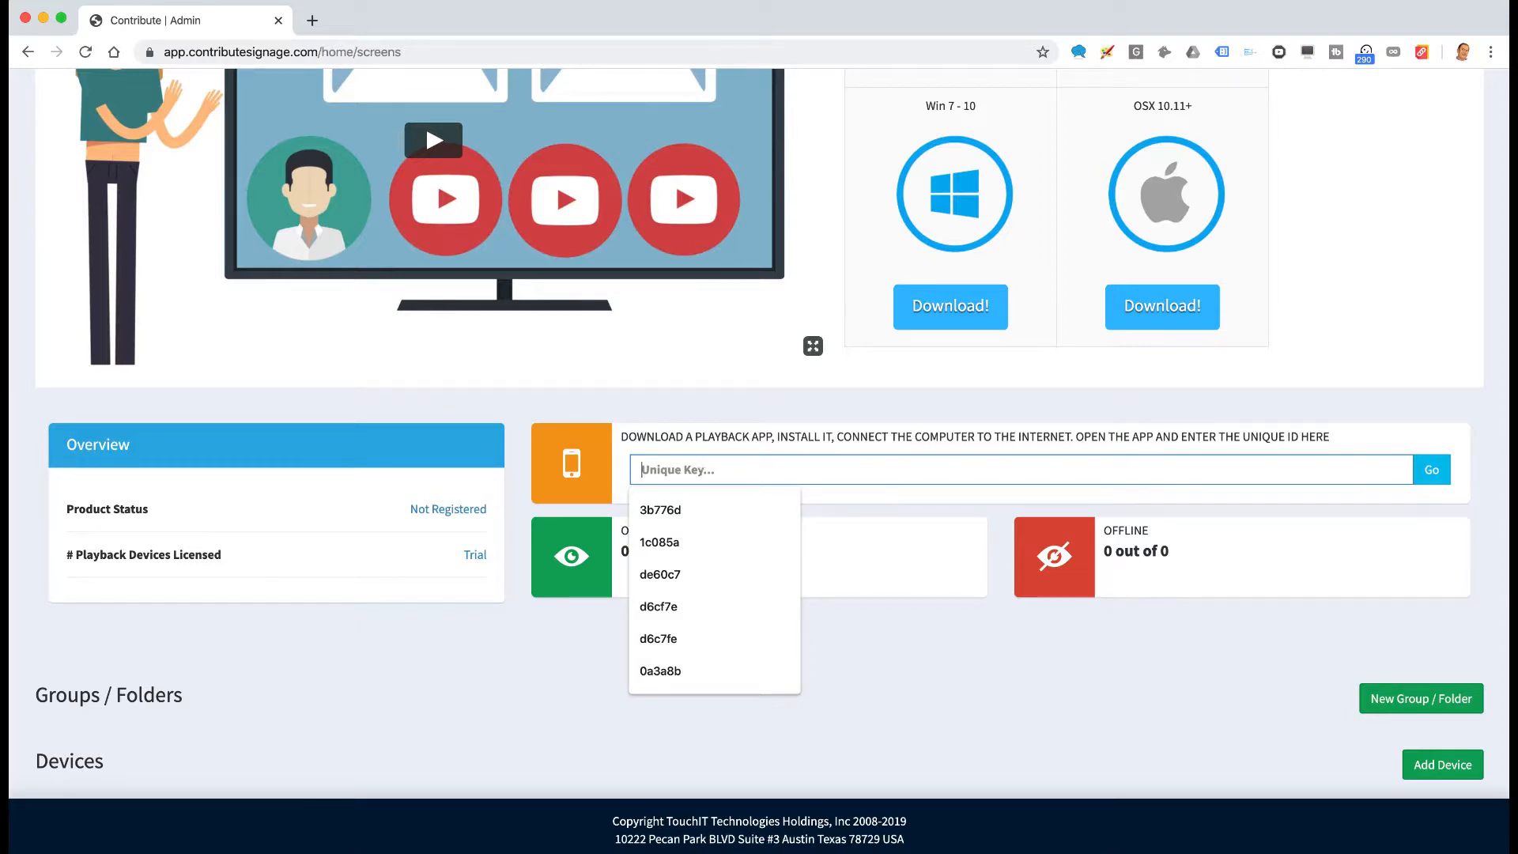
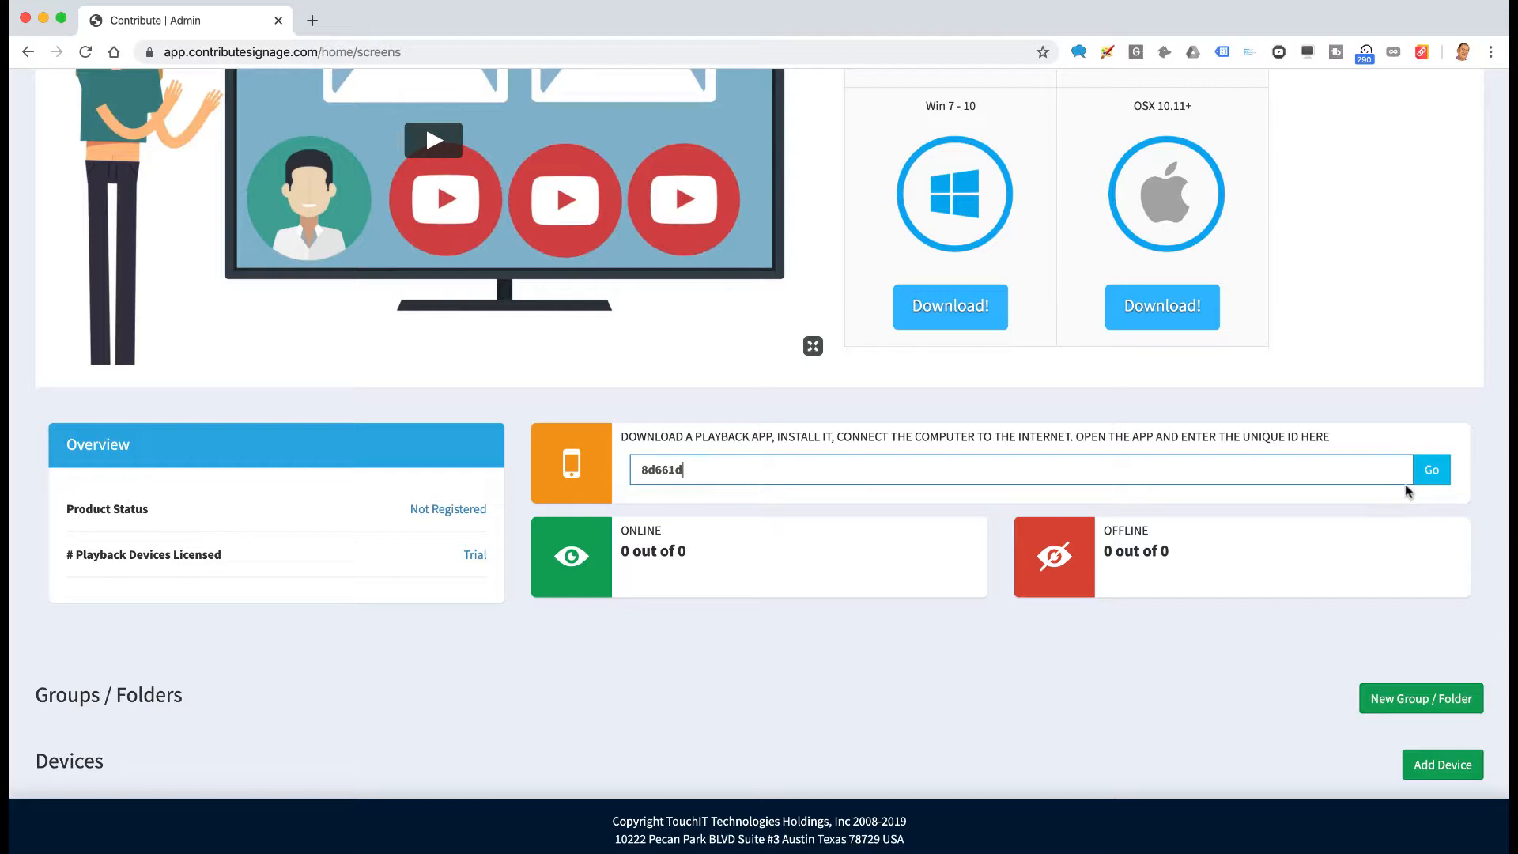
click(1431, 470)
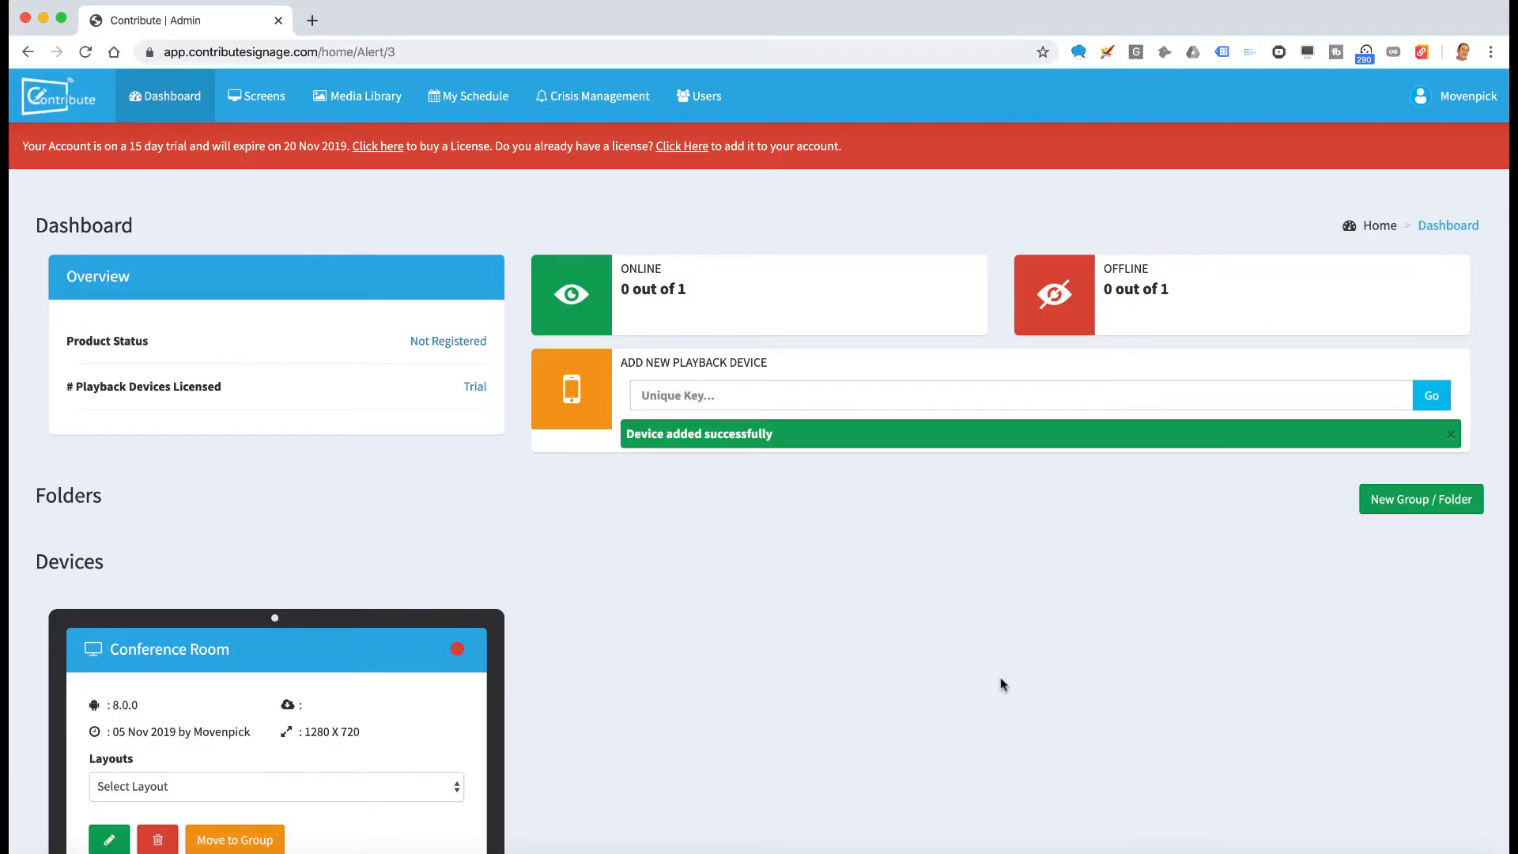
Choose Hotel Place Holder in the Conference Room card's Layouts dropdown
scroll(1001, 685, down, 2)
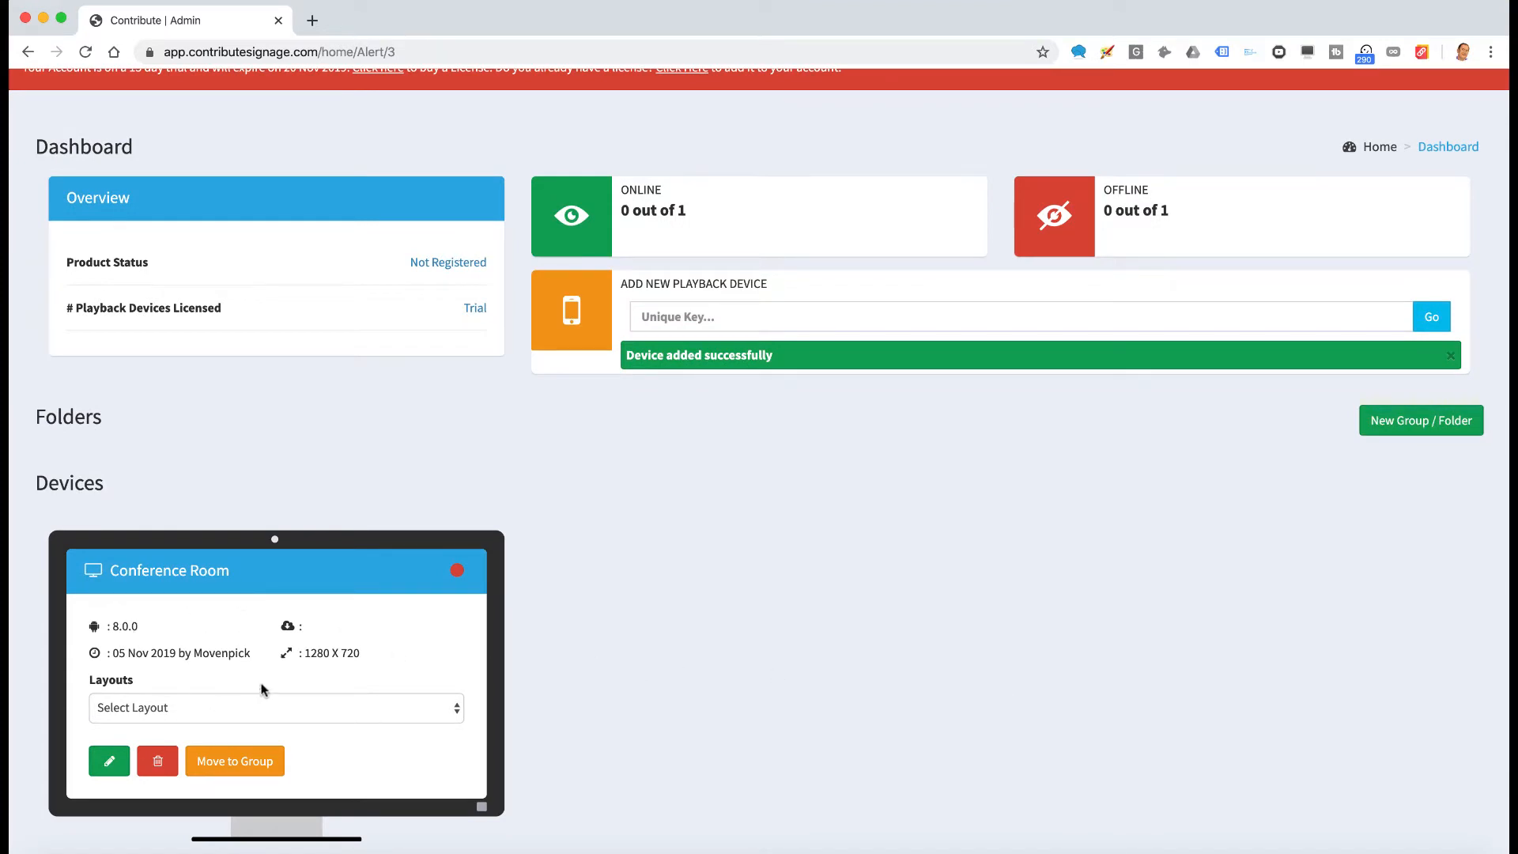
scroll(583, 624, down, 2)
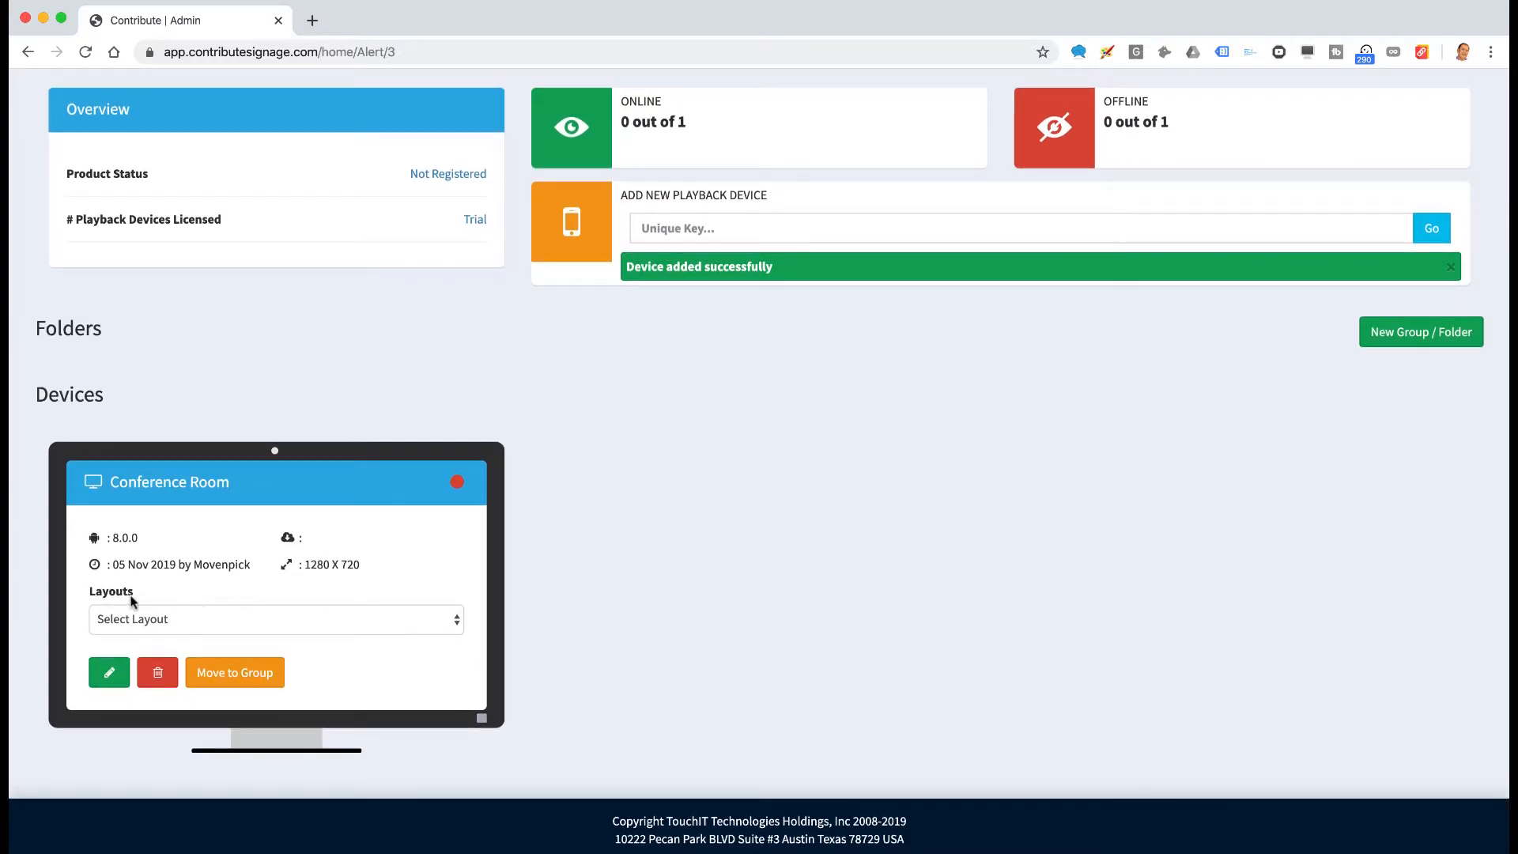
click(455, 625)
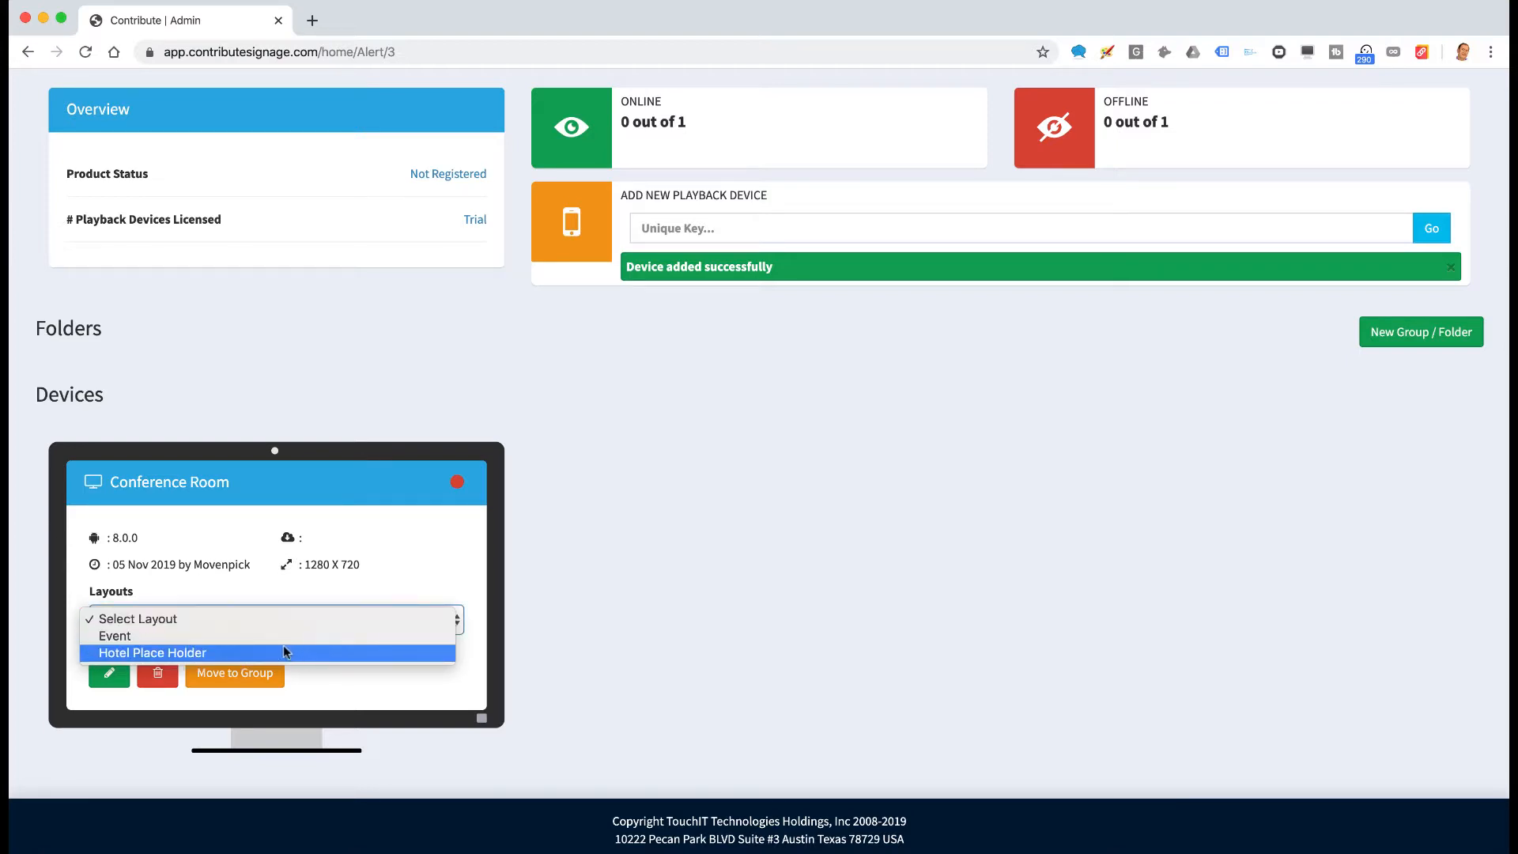
click(215, 653)
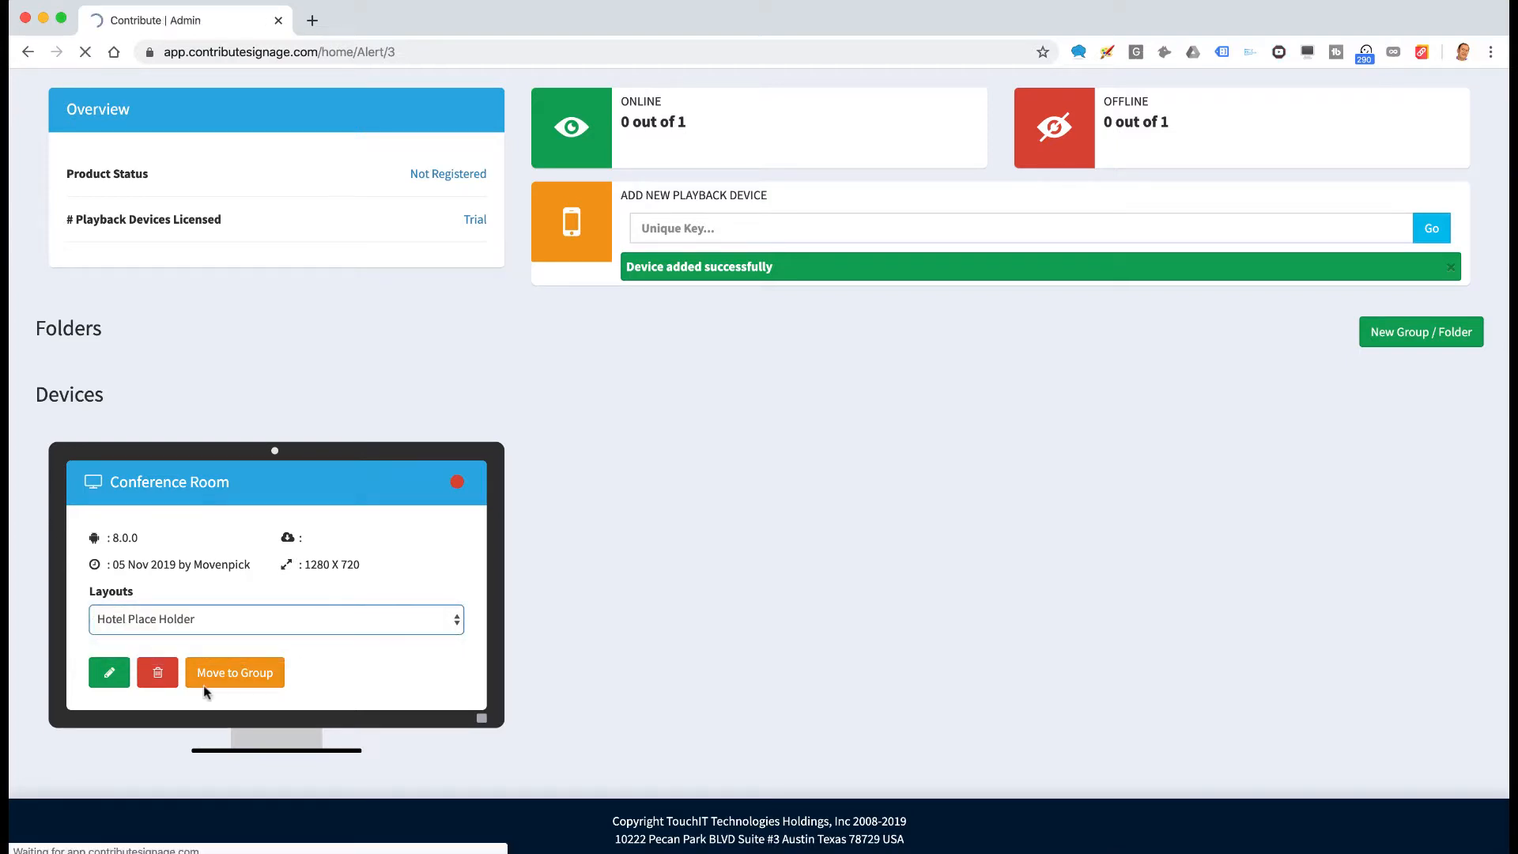
scroll(533, 751, down, 2)
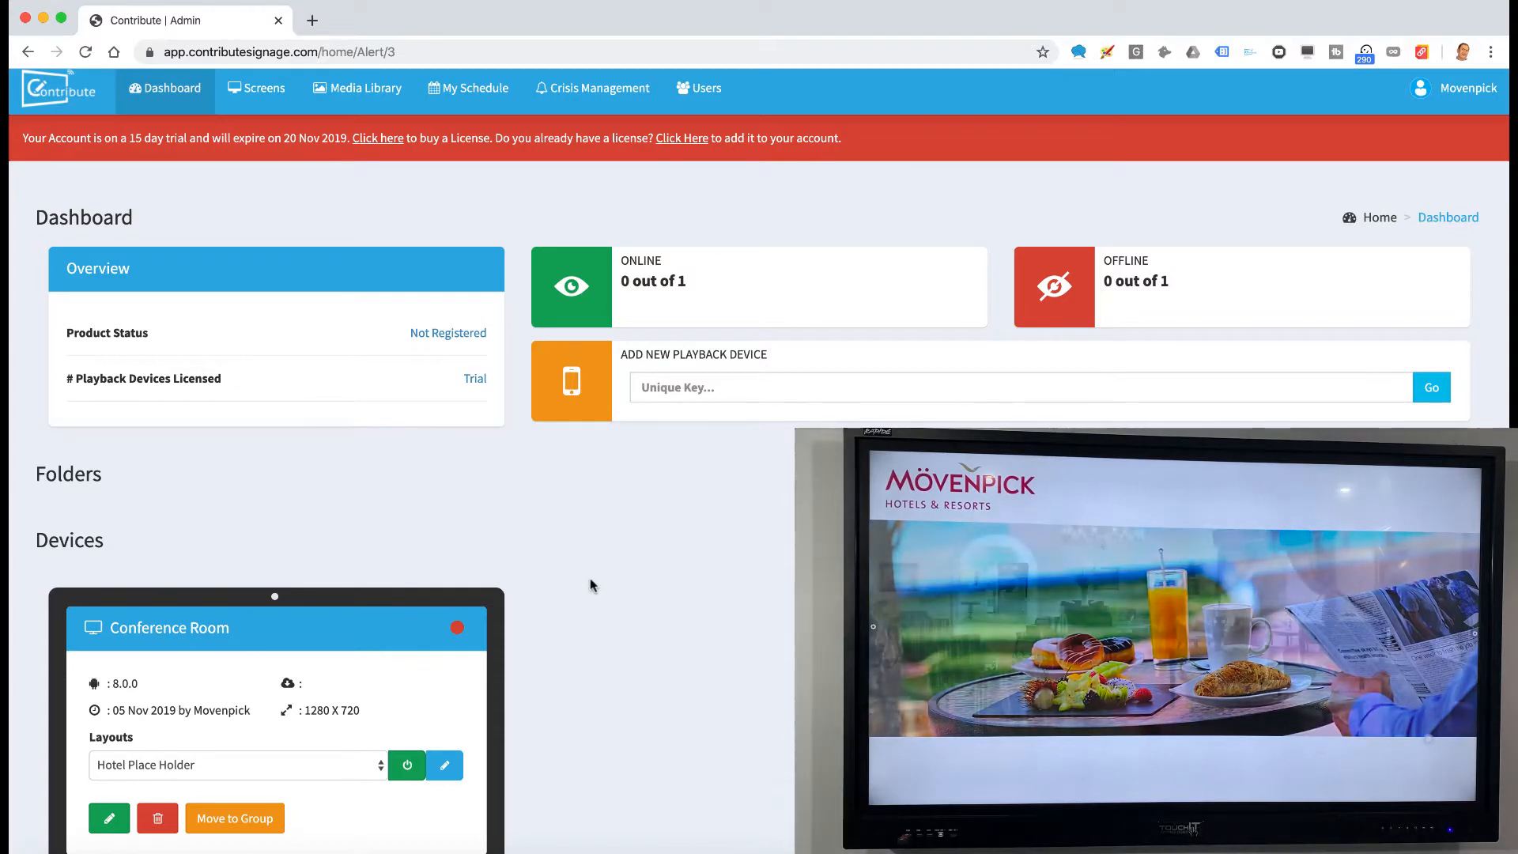
Change the Conference Room card's layout from Hotel Place Holder to Event
scroll(590, 578, down, 2)
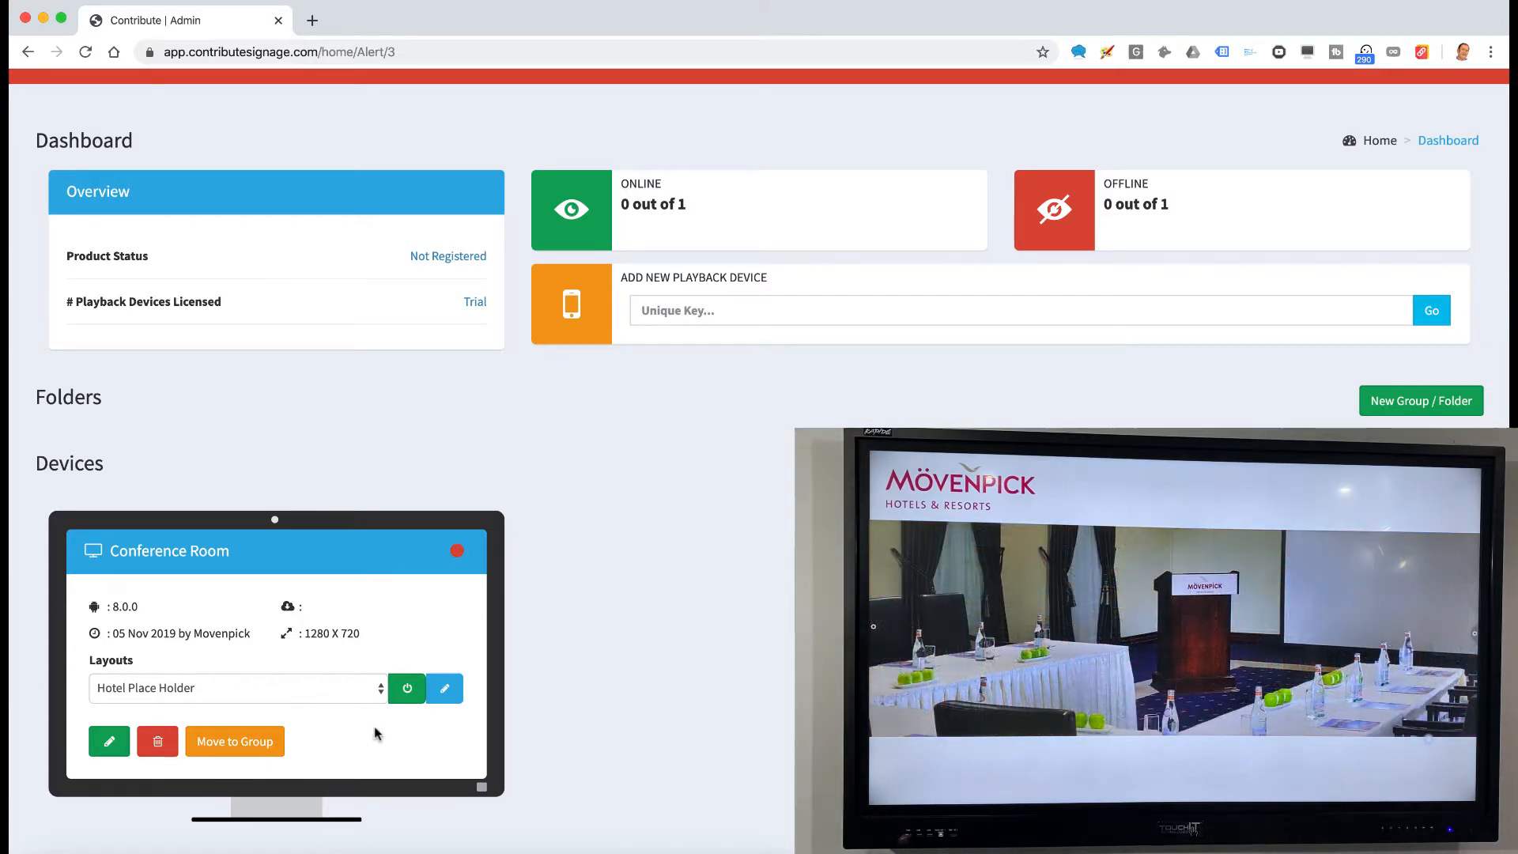
scroll(377, 734, down, 2)
click(380, 637)
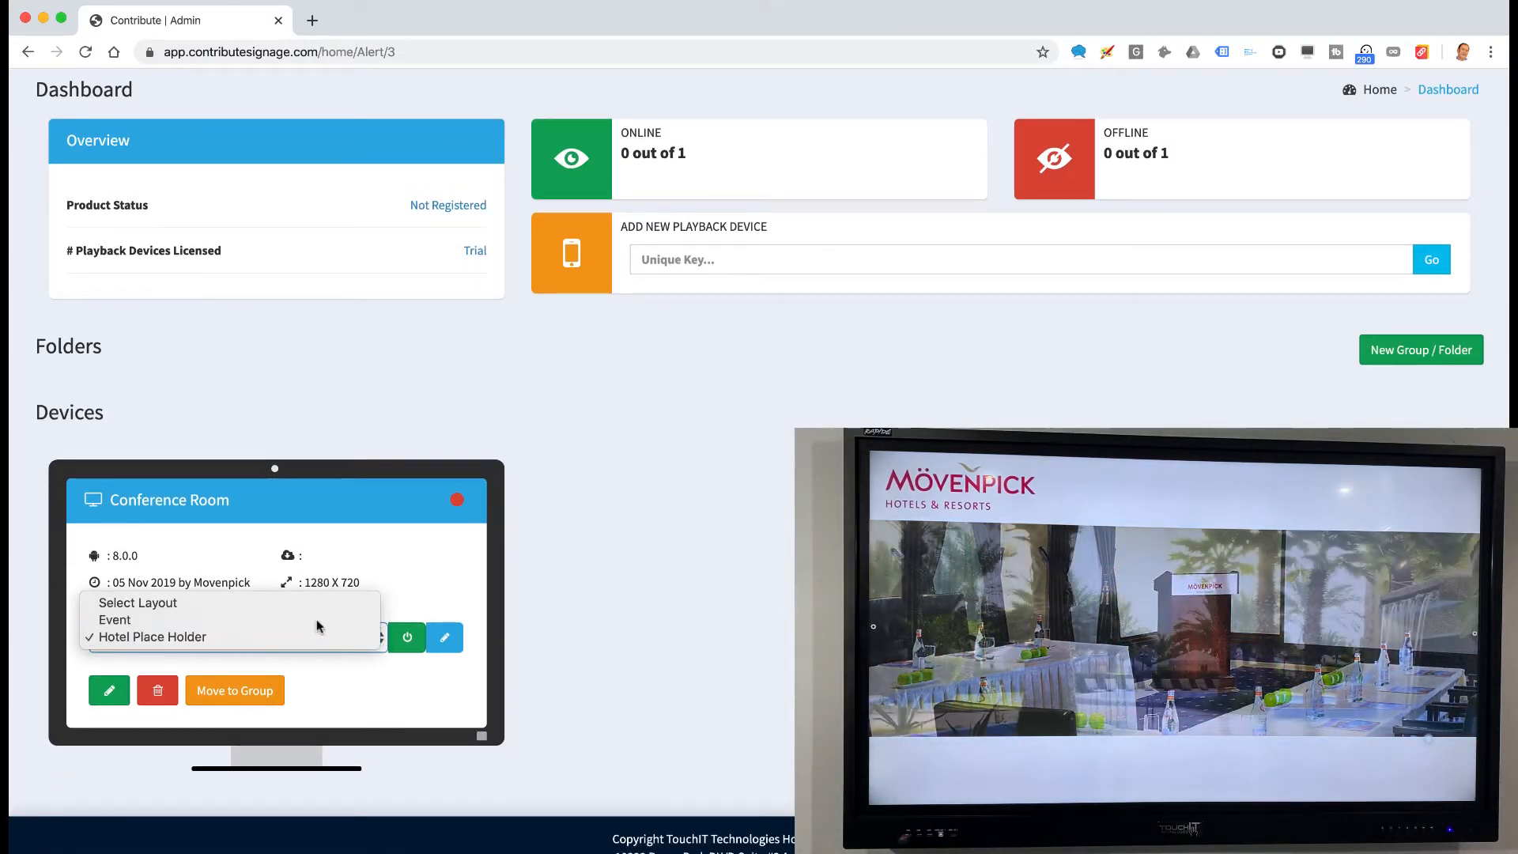
click(316, 619)
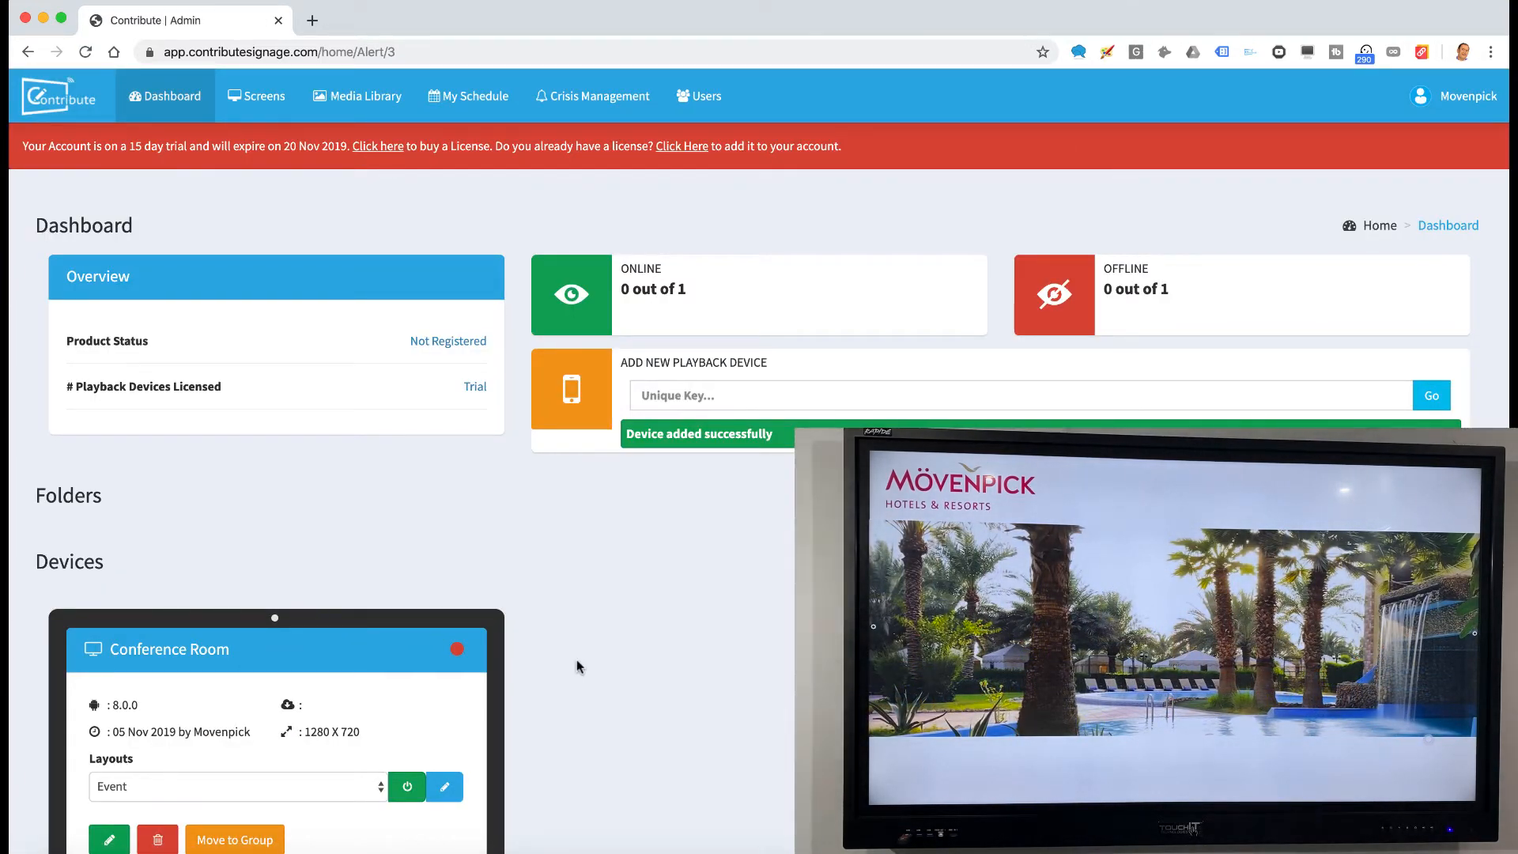
scroll(576, 667, down, 2)
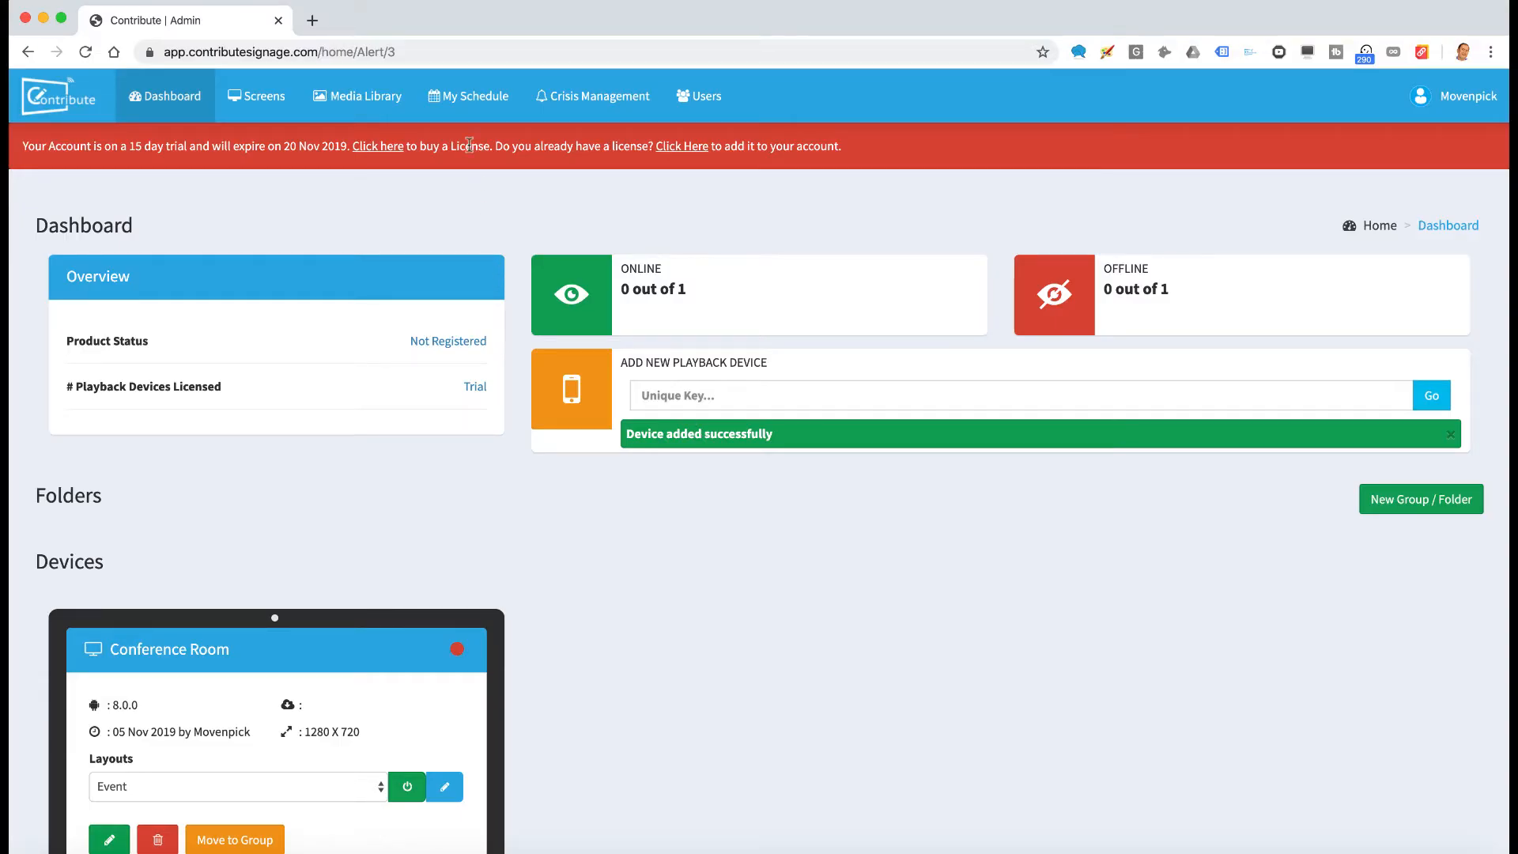
Open My Schedule and scroll through the empty Add New Schedule form
click(477, 102)
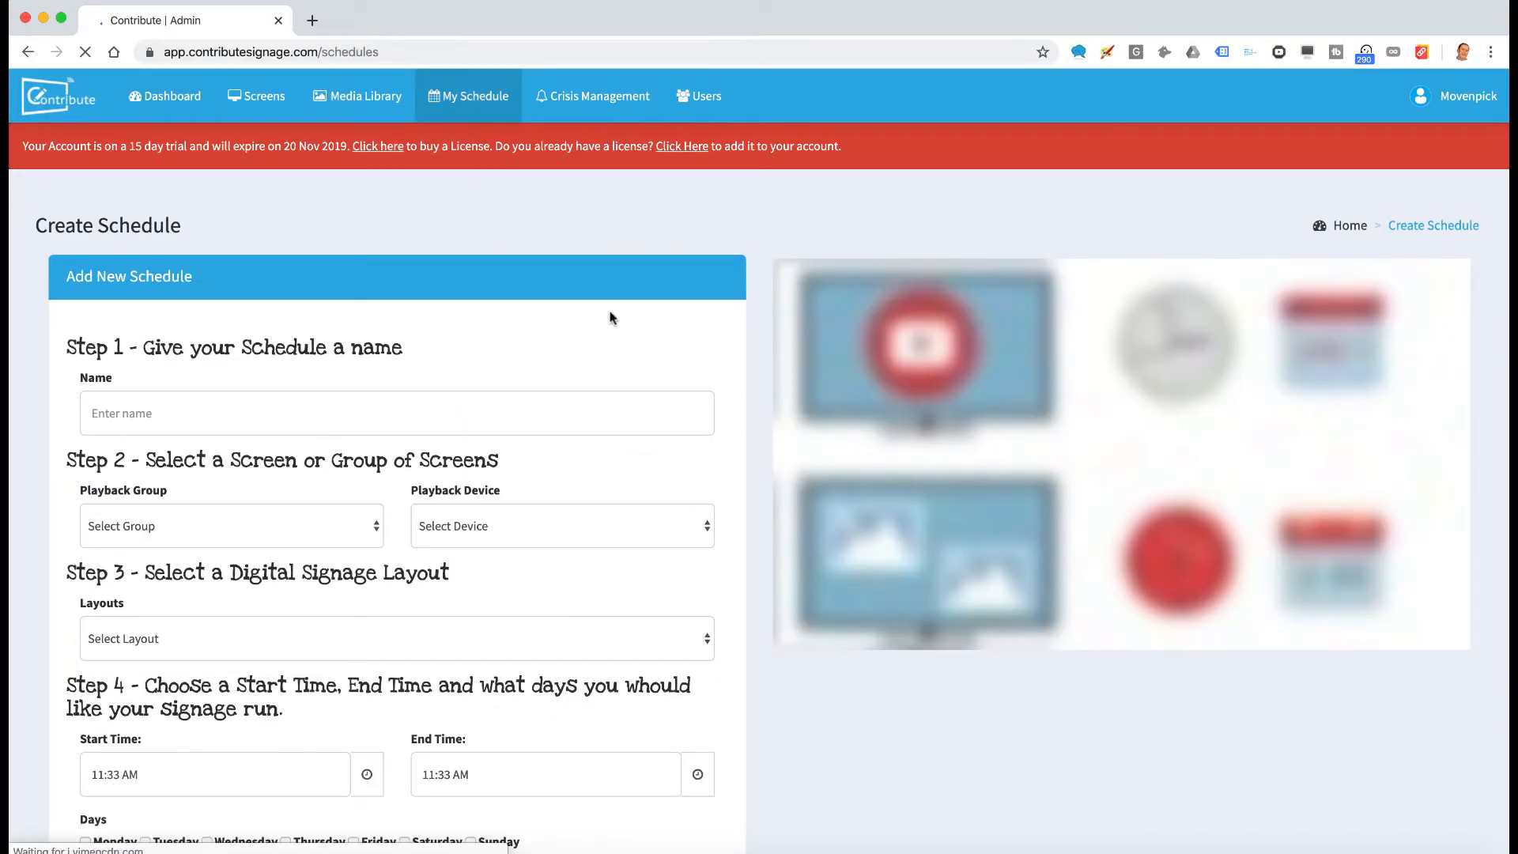
scroll(641, 470, down, 2)
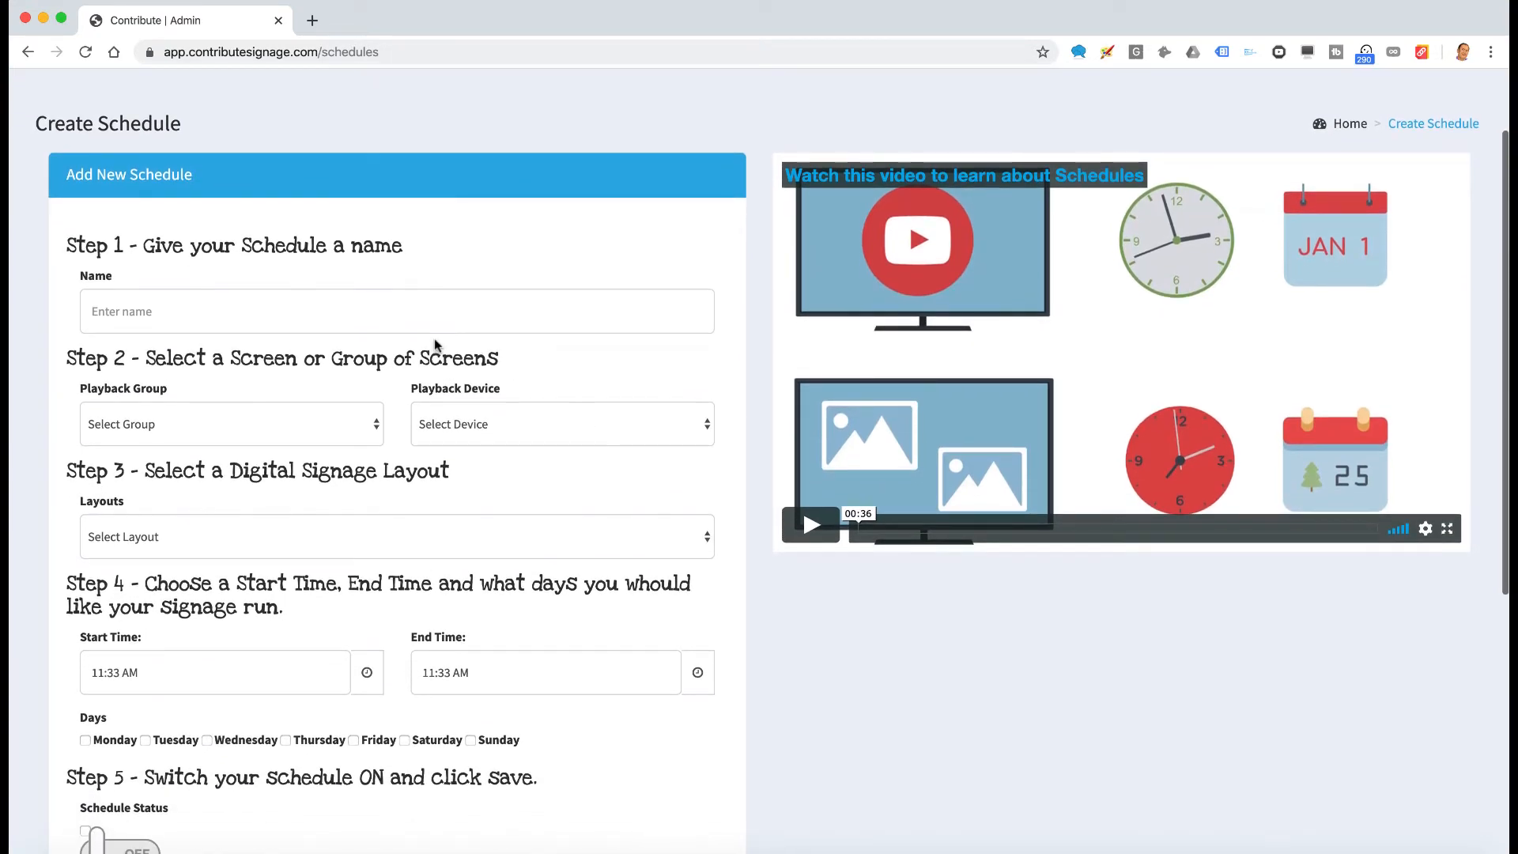
scroll(232, 298, down, 1)
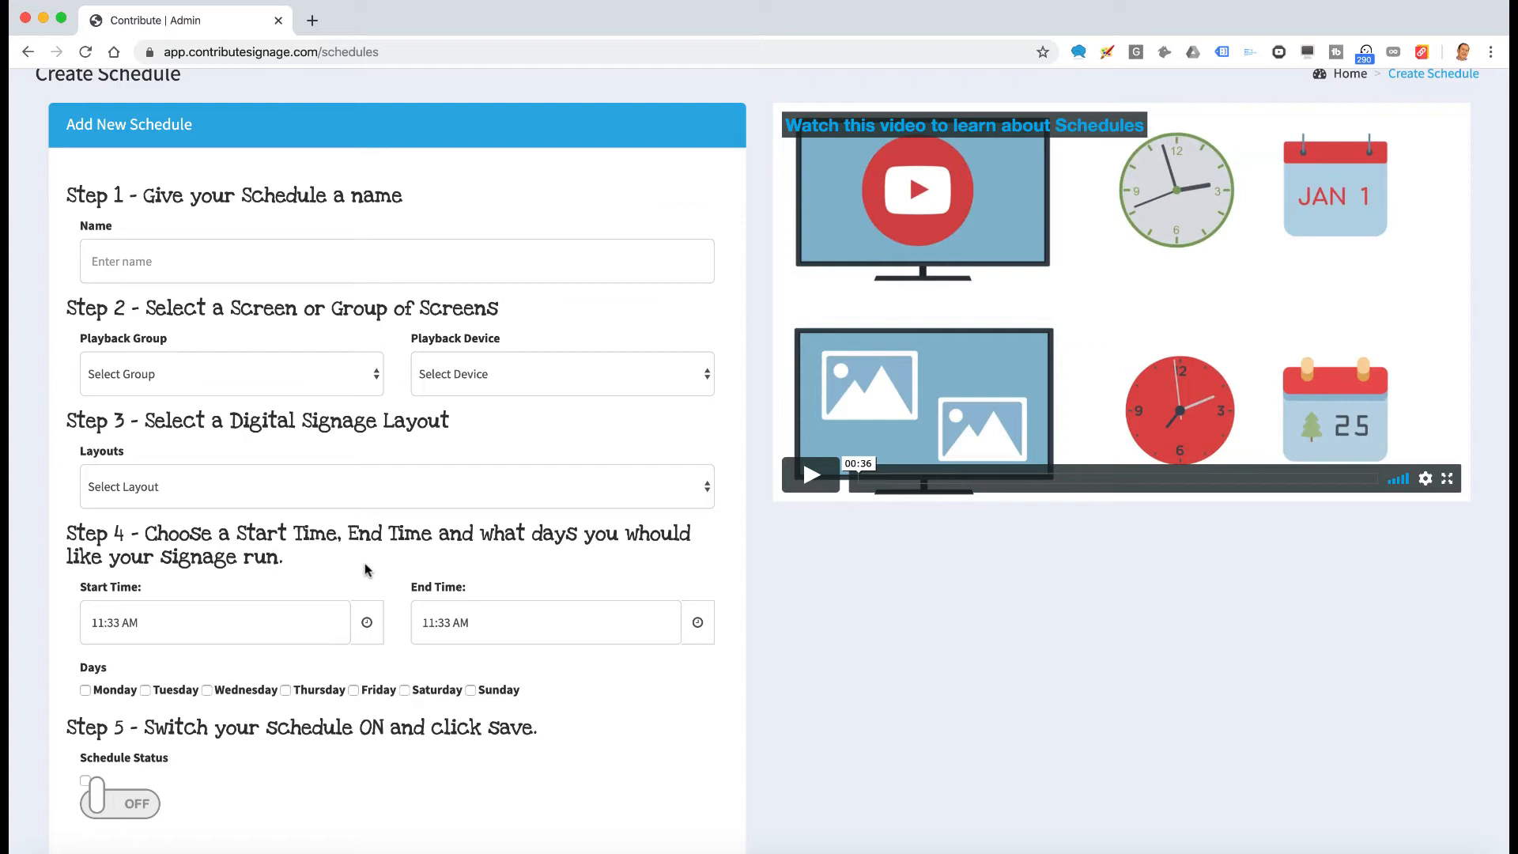
scroll(378, 612, down, 1)
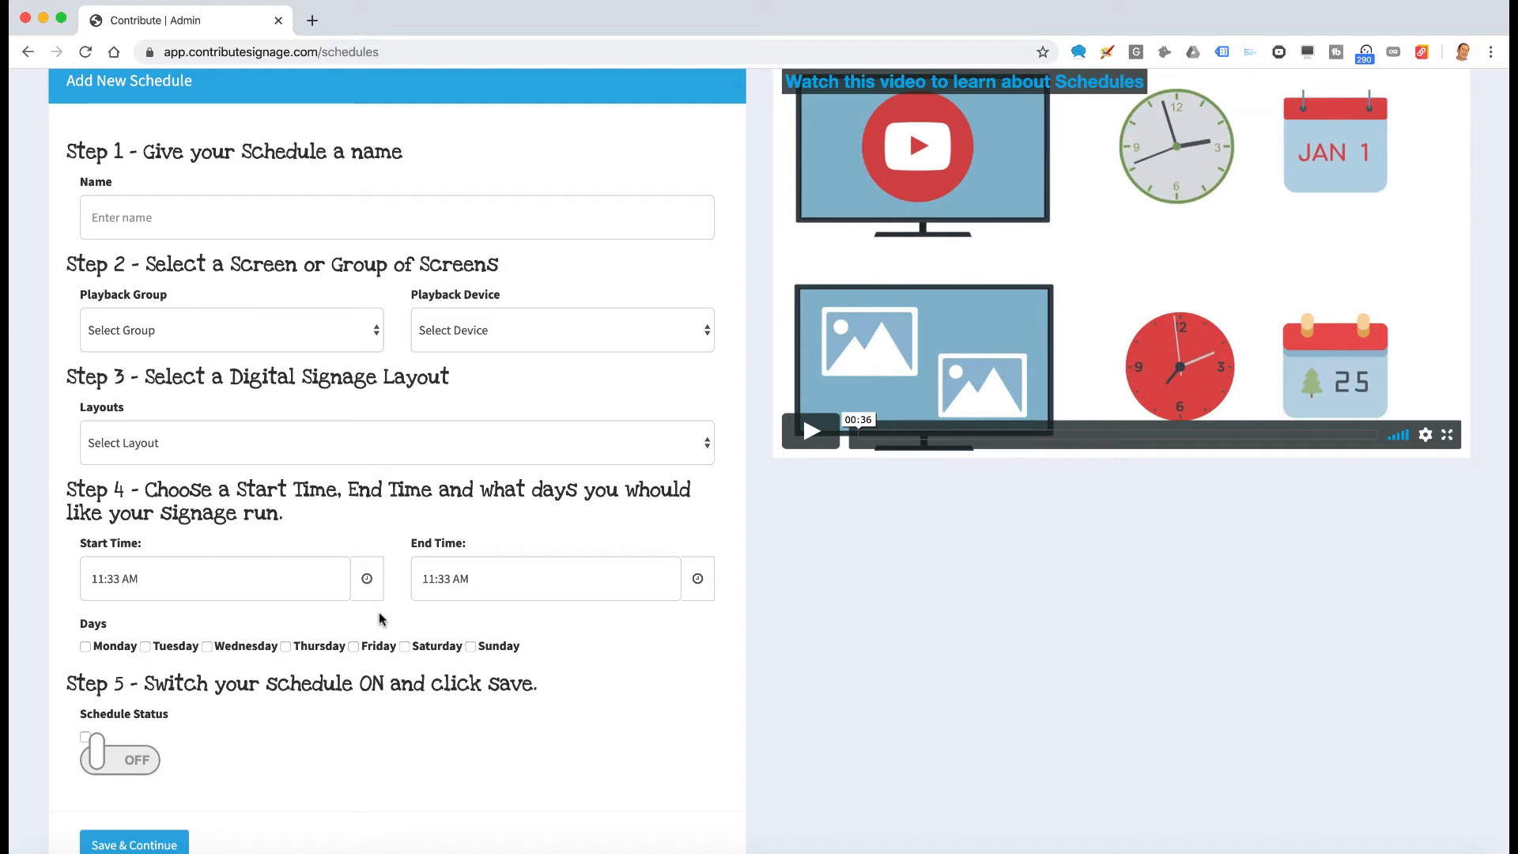
scroll(380, 619, down, 3)
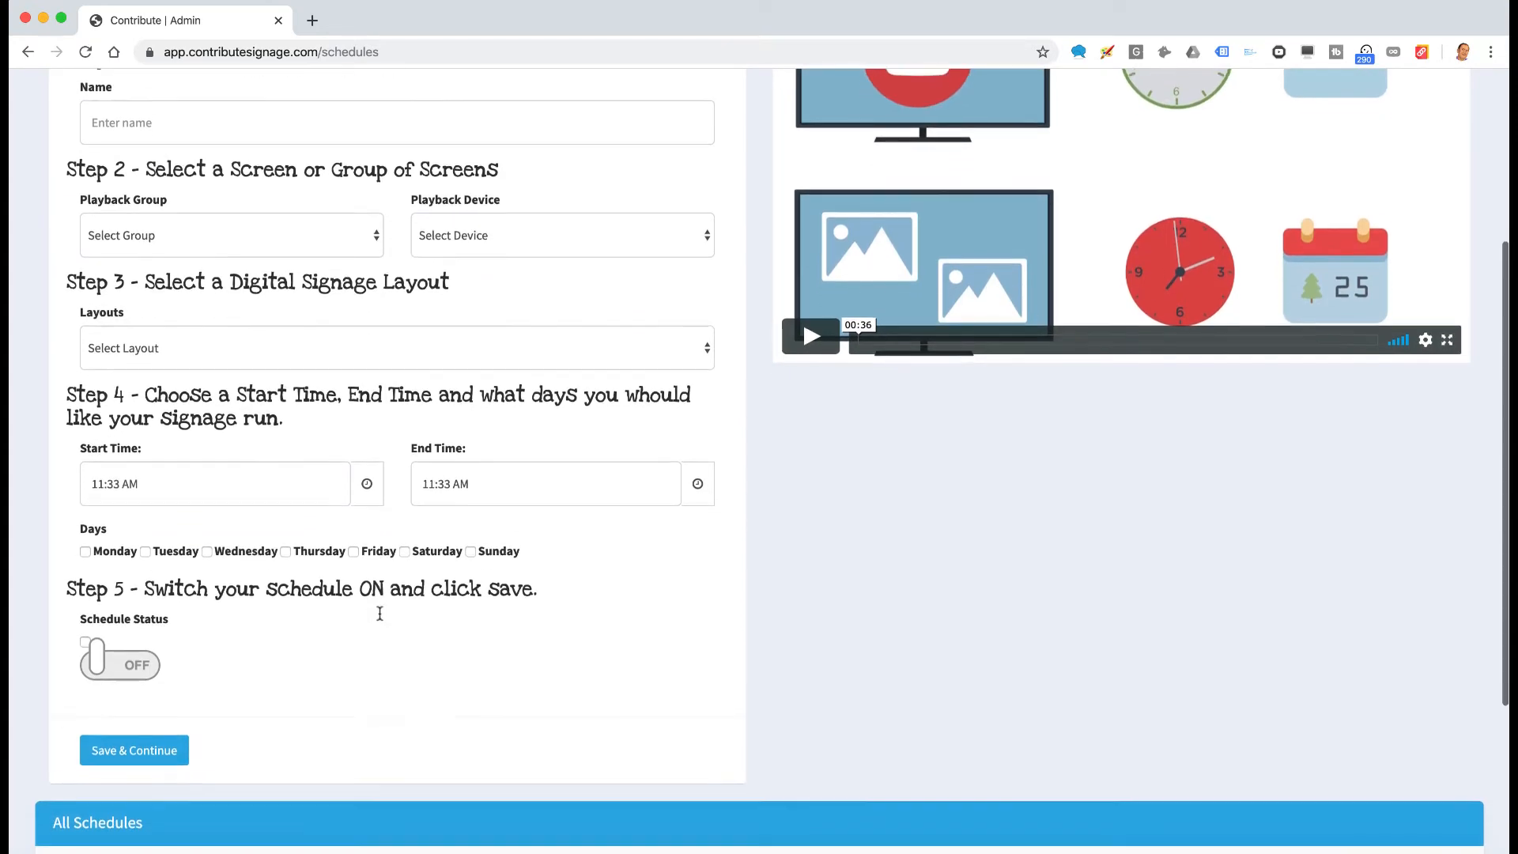
scroll(380, 619, up, 5)
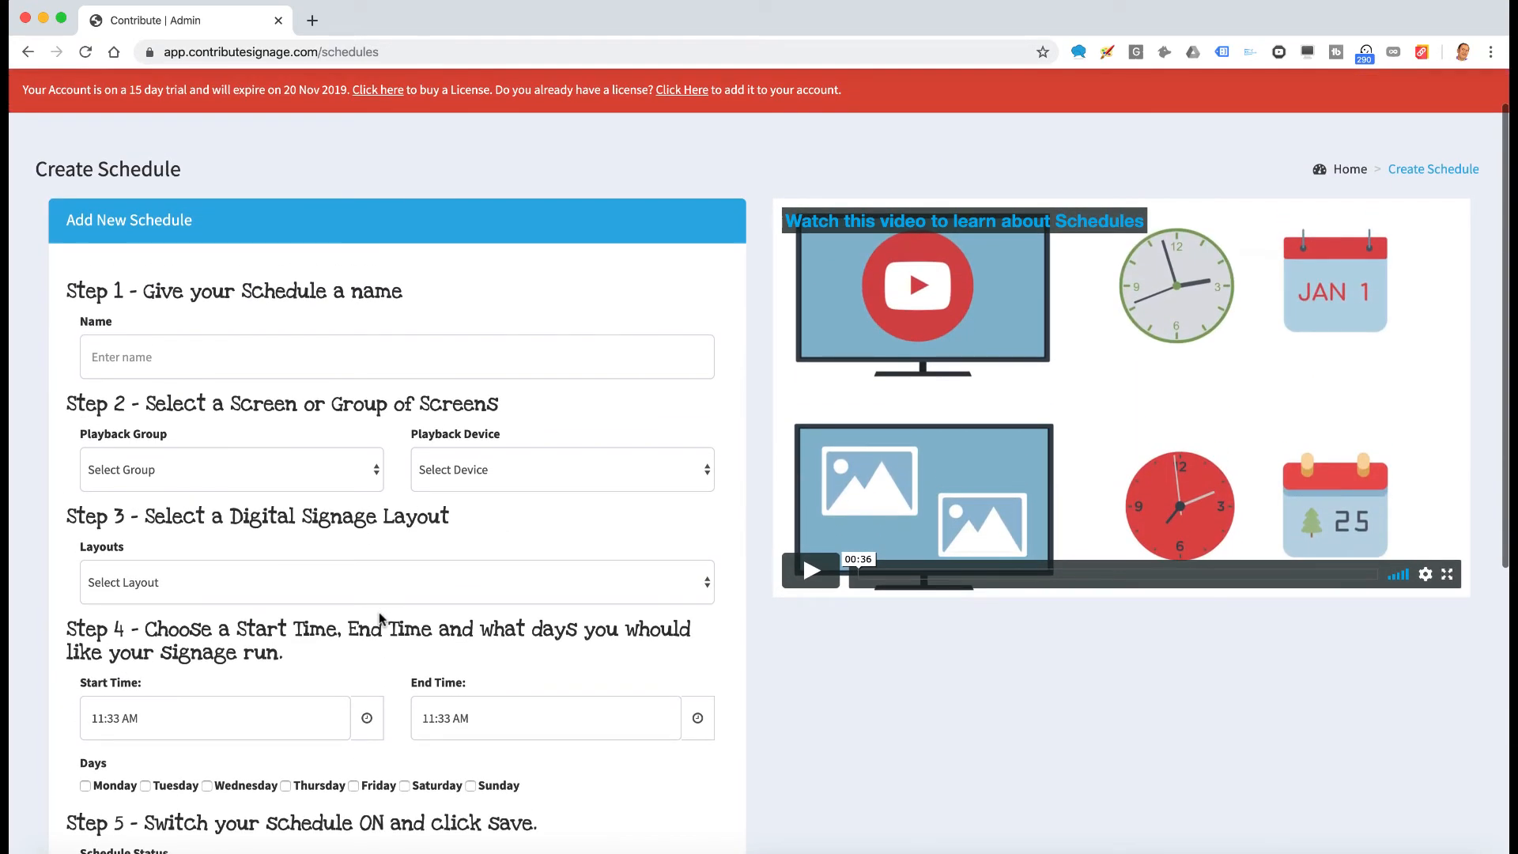